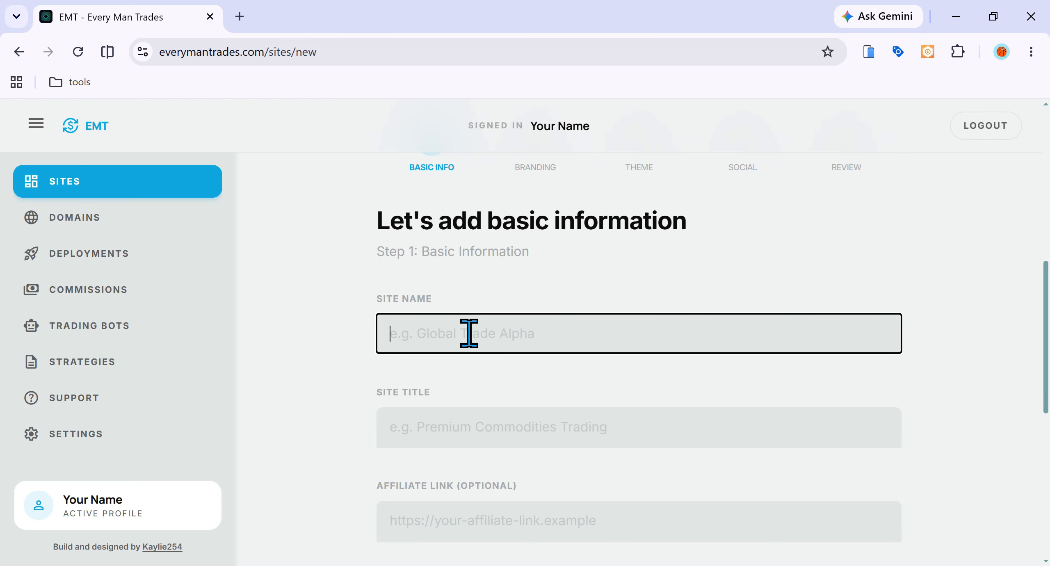
Step: Name the new site Smart Fx and give it the title Smart Trading
type("Smart Fx")
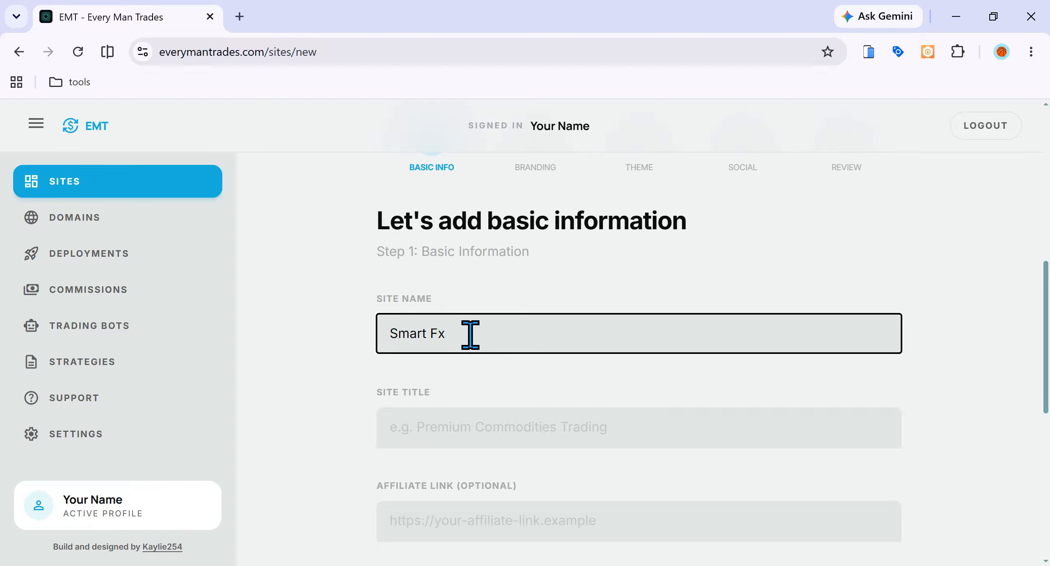
left_click(348, 336)
scroll(348, 336, "down", 2)
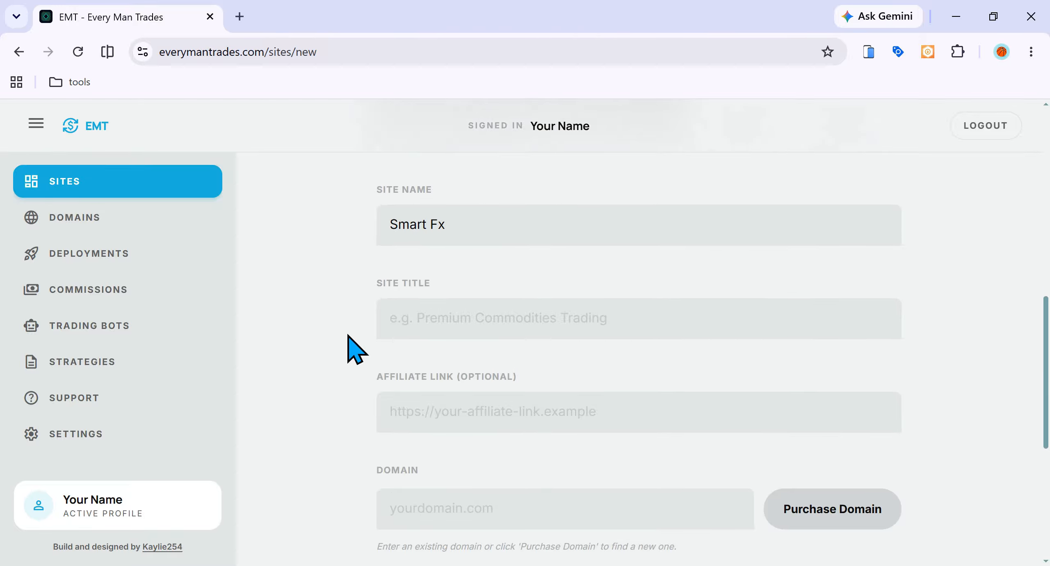
left_click(412, 317)
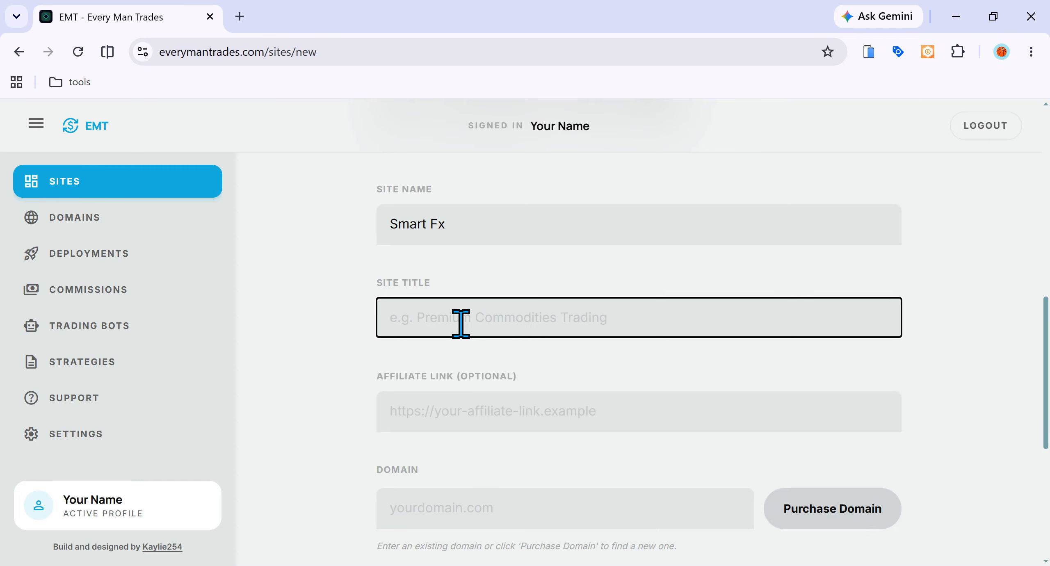
type("Smart Trading")
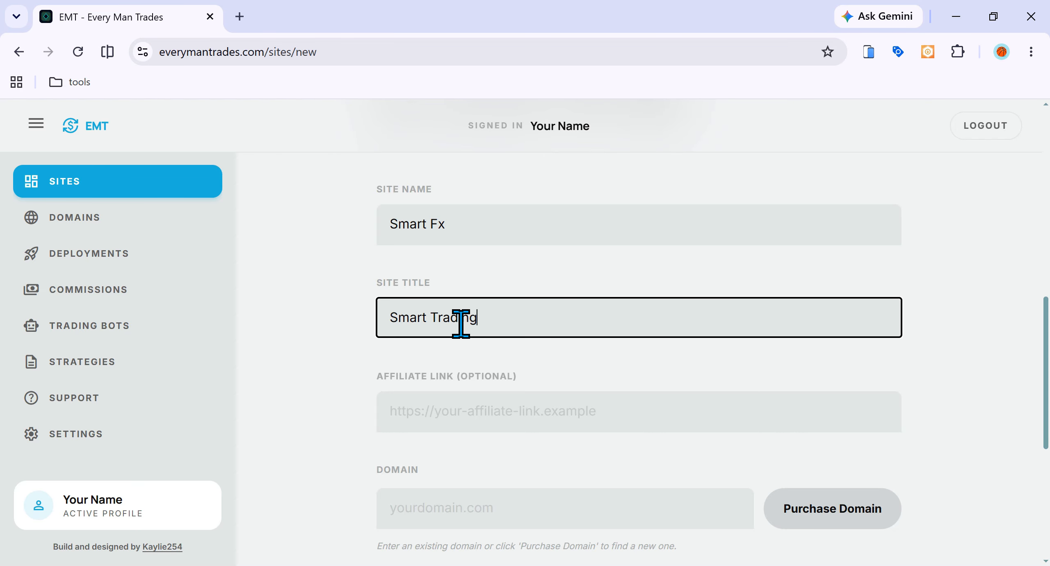
Step: Leave the optional affiliate link empty and enter smartfx.site as the site's domain
left_click(447, 413)
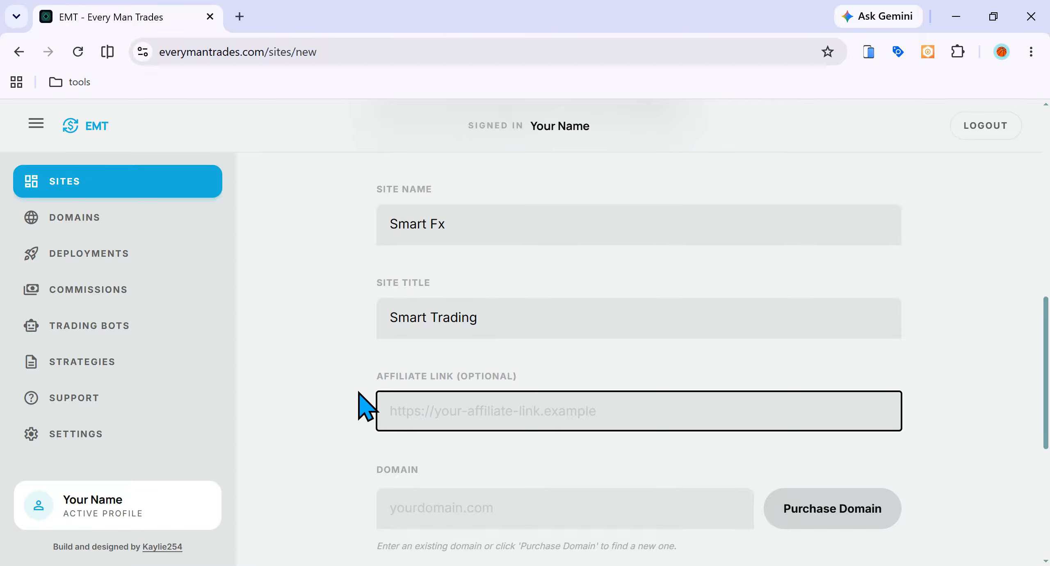
scroll(361, 388, "down", 2)
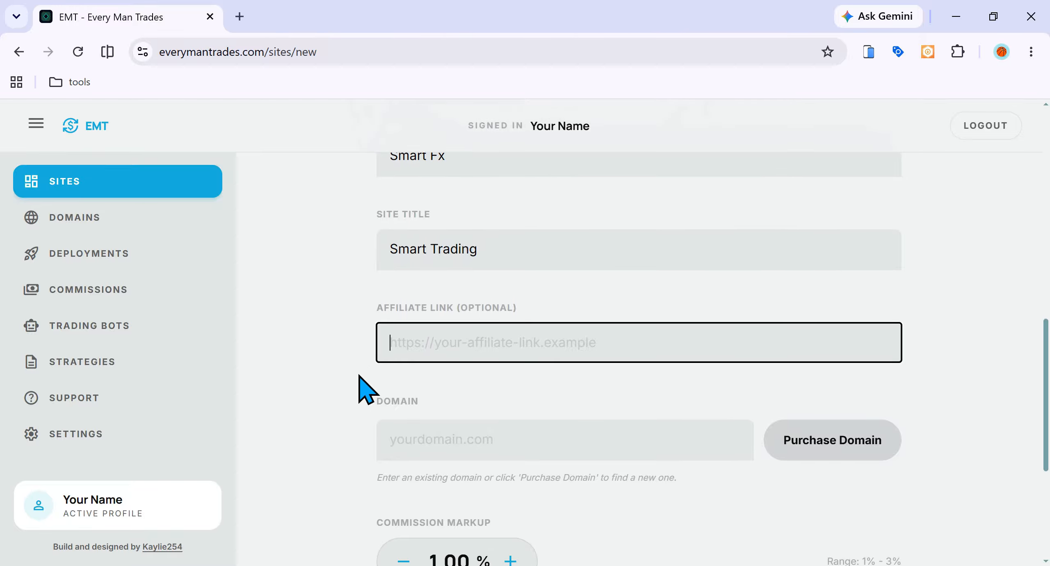
left_click(476, 436)
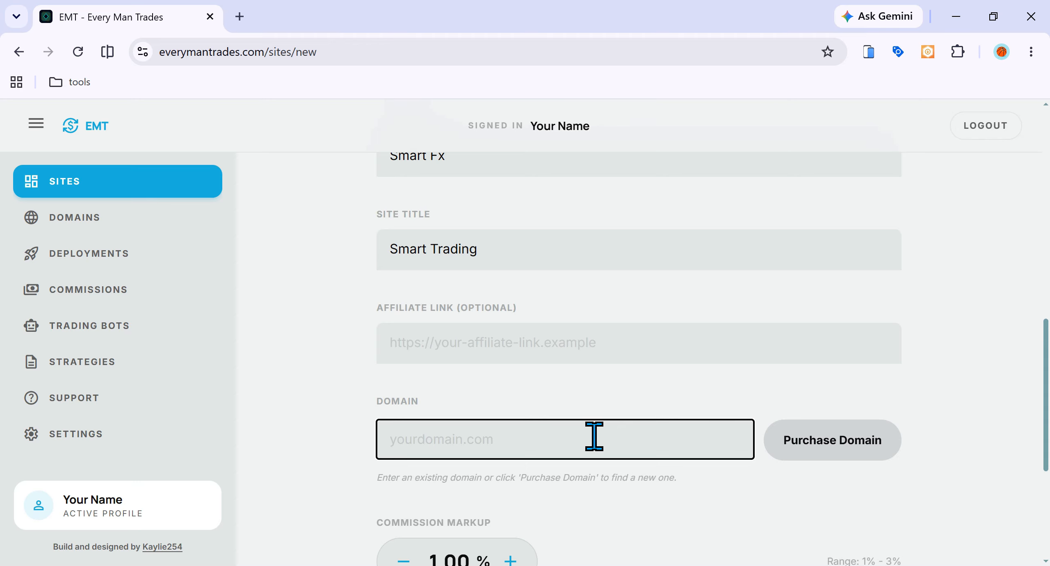
type("sma")
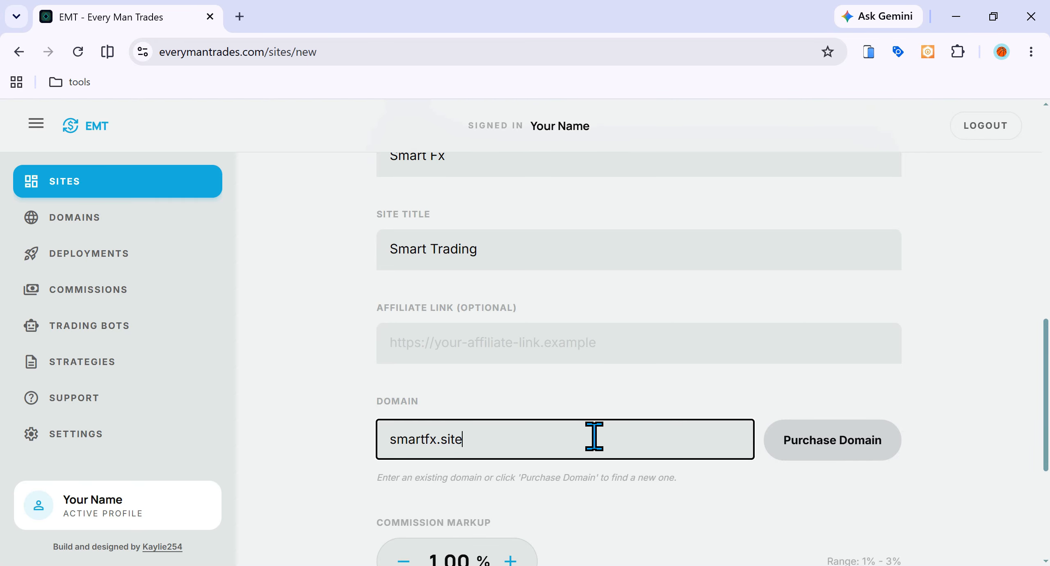
type("rtfx.site")
left_click(330, 404)
scroll(330, 404, "down", 1)
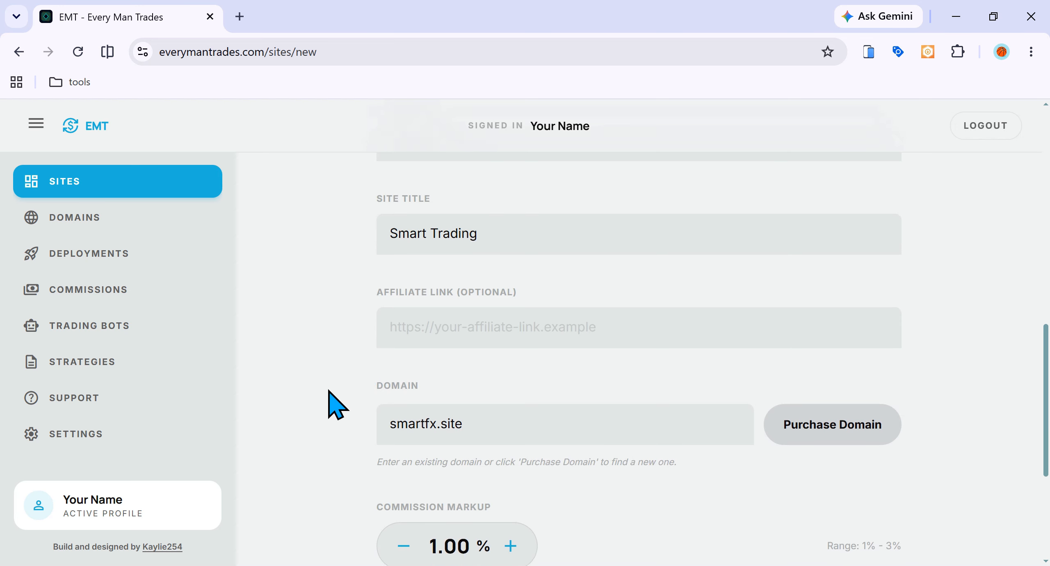
Step: Open the domain purchase search for smartfx.site, browse the suggested alternatives, and select smartfx.site for checkout
scroll(330, 404, "down", 2)
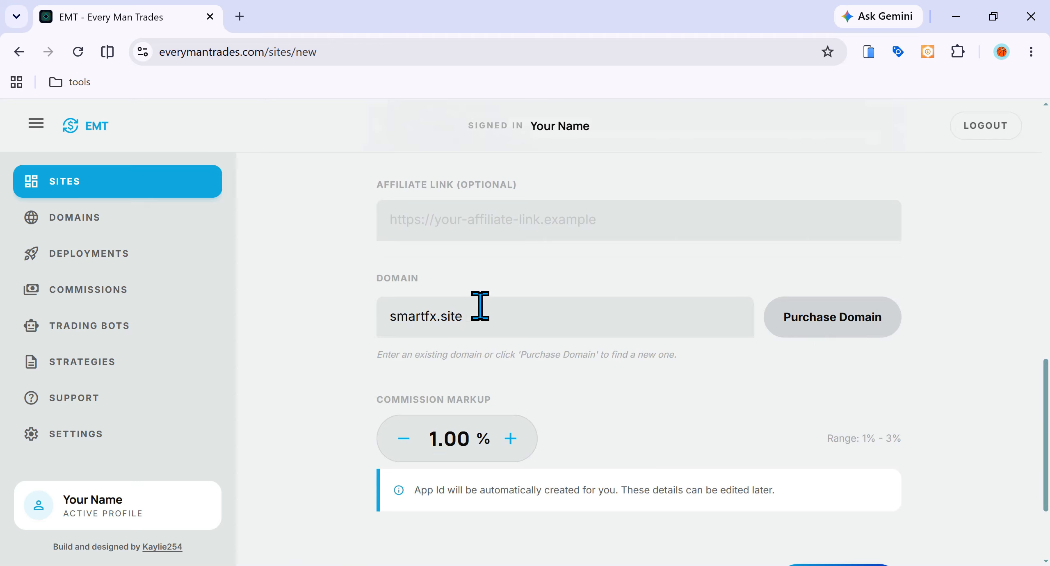
left_click(839, 330)
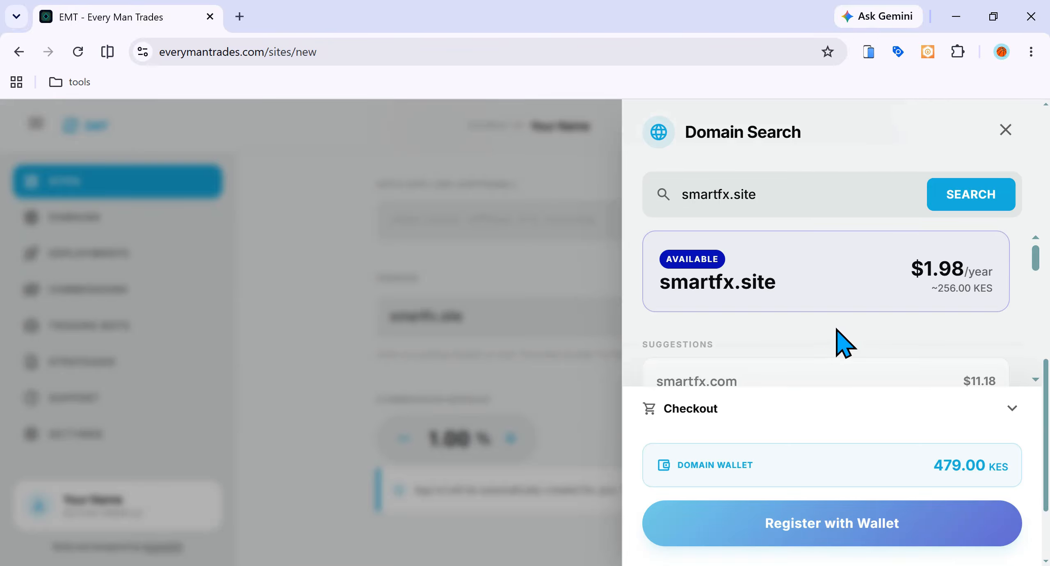
left_click(1010, 418)
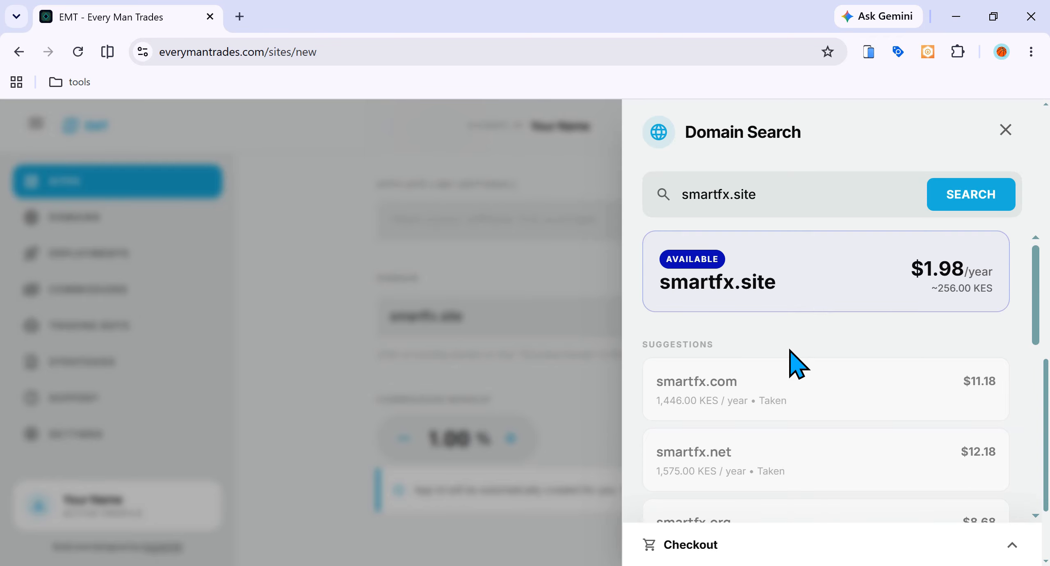
scroll(786, 300, "down", 6)
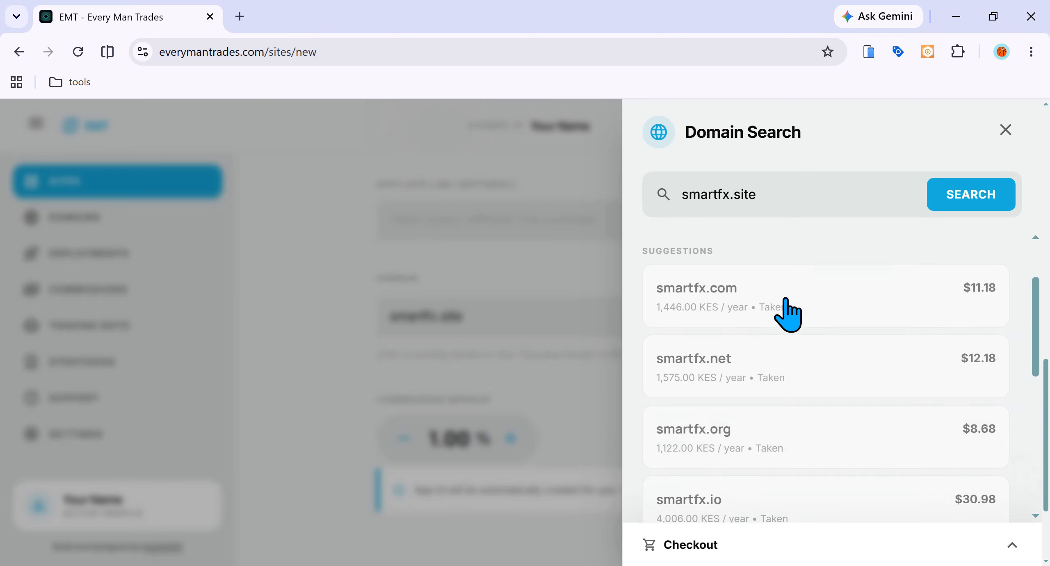
scroll(786, 316, "up", 6)
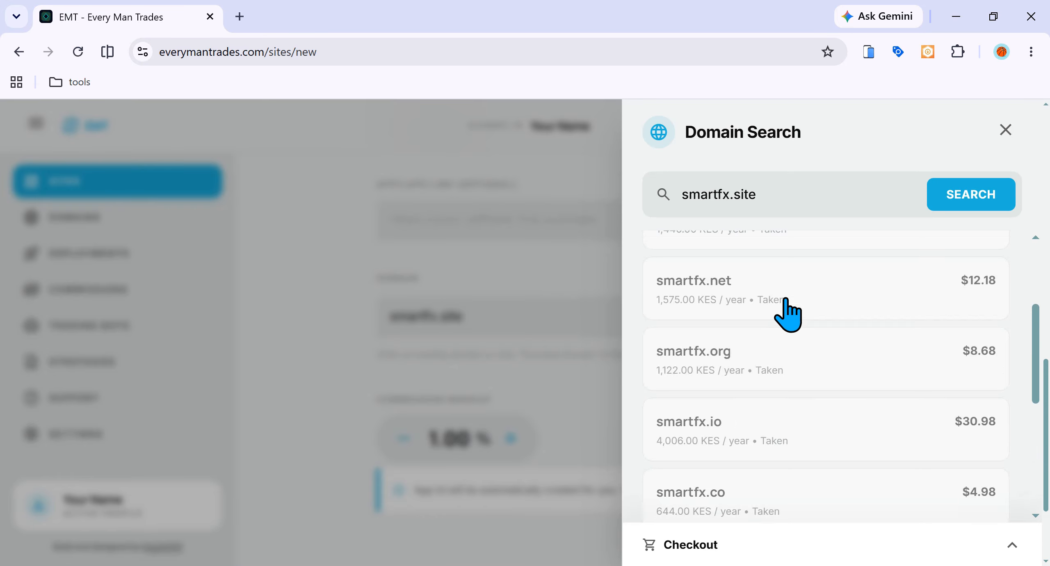
left_click(767, 293)
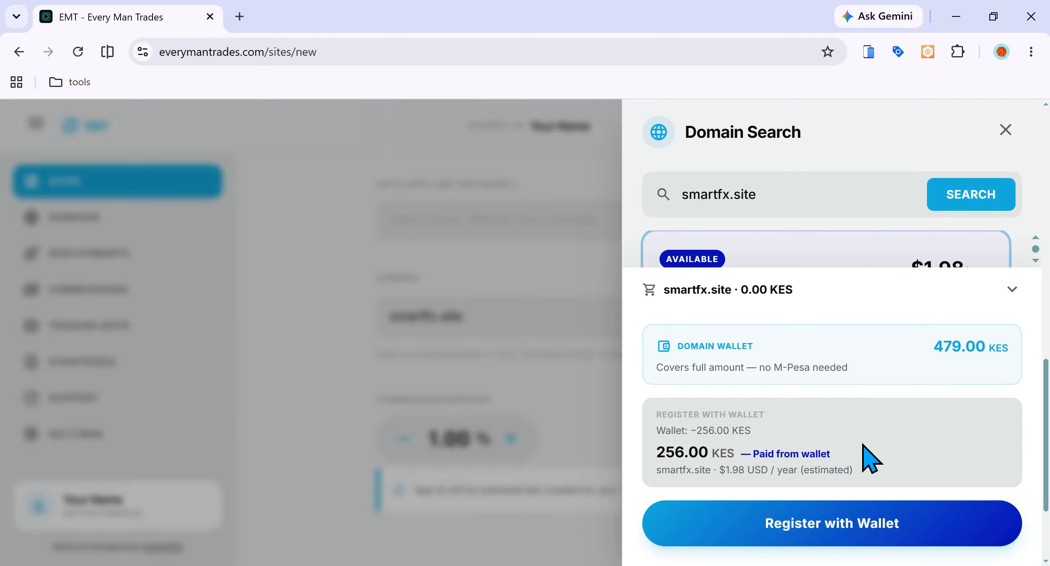
Step: Browse the suggested domains, select smartfx.app, and review its checkout details and M-Pesa payment option
left_click(1001, 289)
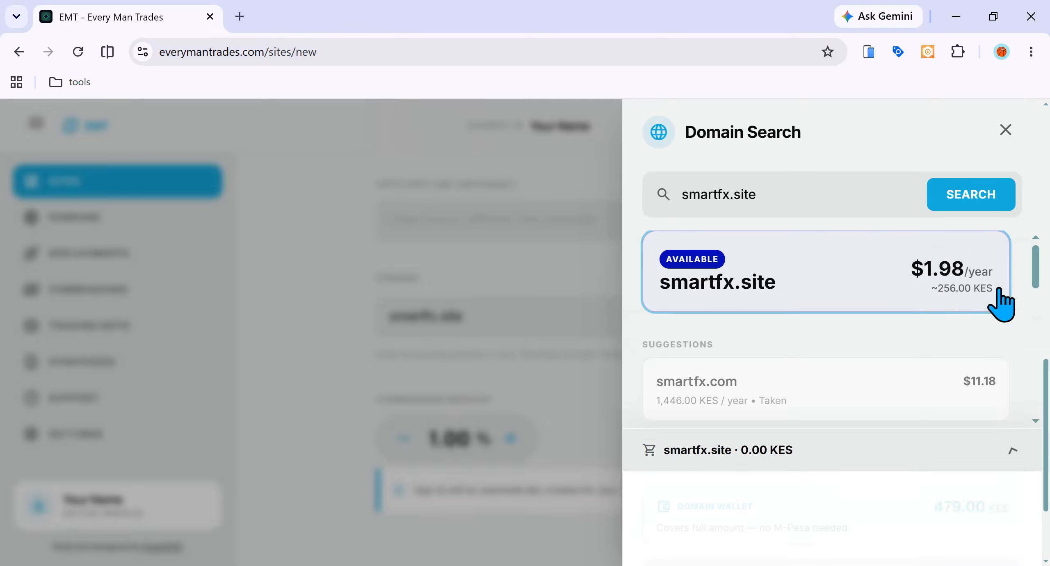
scroll(891, 357, "down", 7)
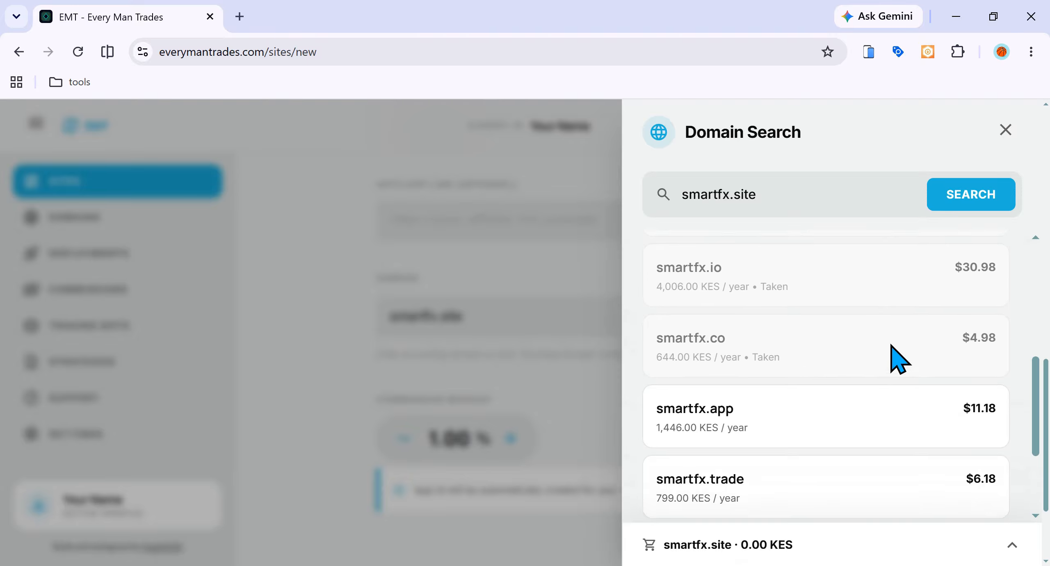
scroll(890, 357, "down", 3)
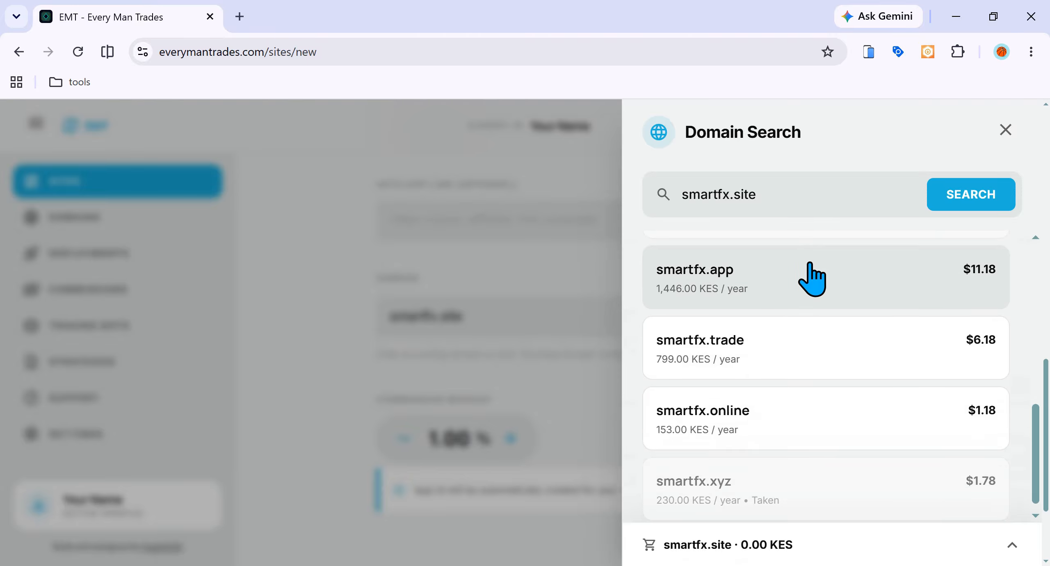
left_click(808, 280)
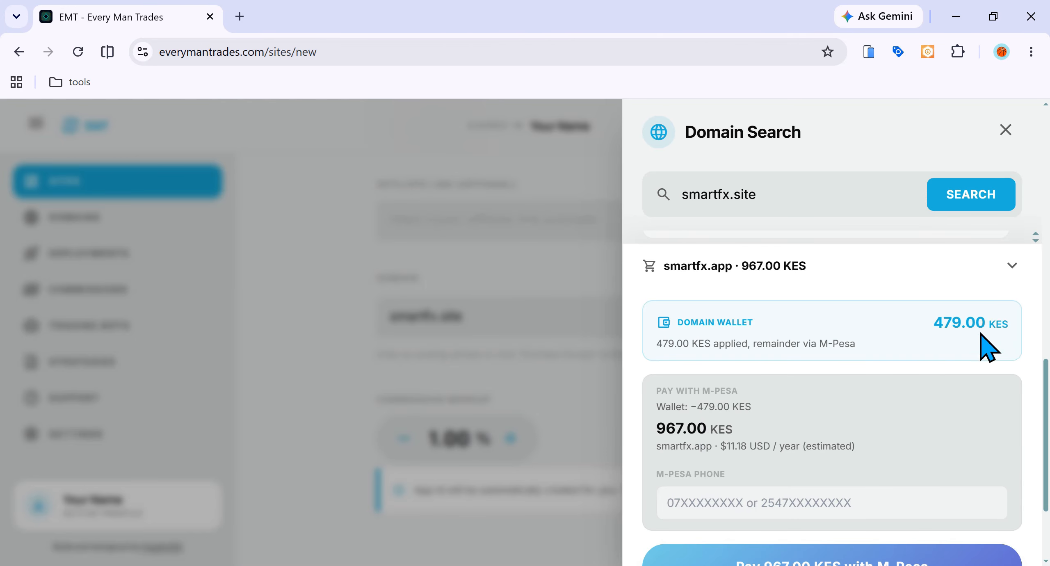
left_click(1011, 268)
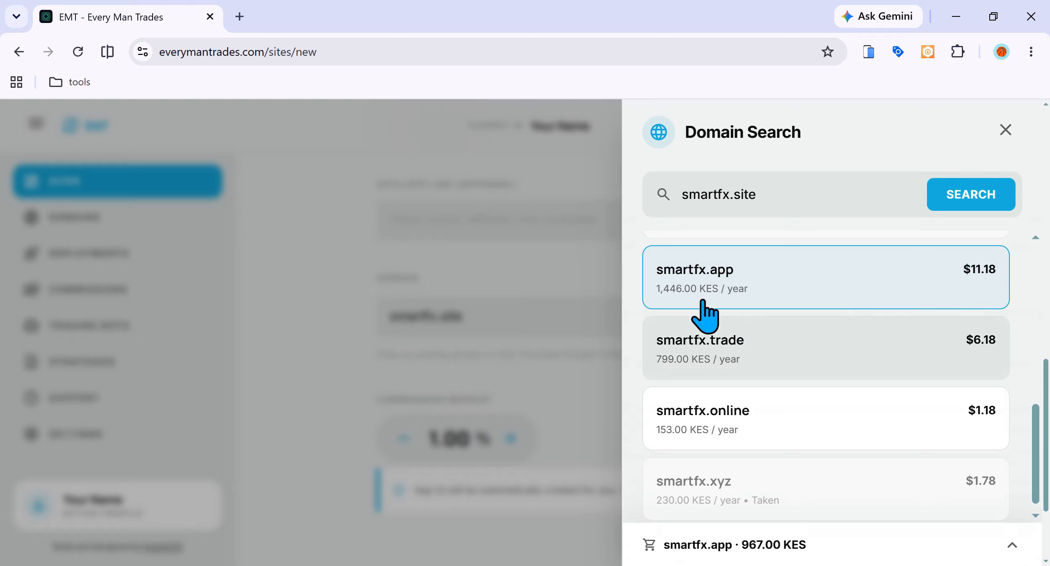
left_click(1011, 545)
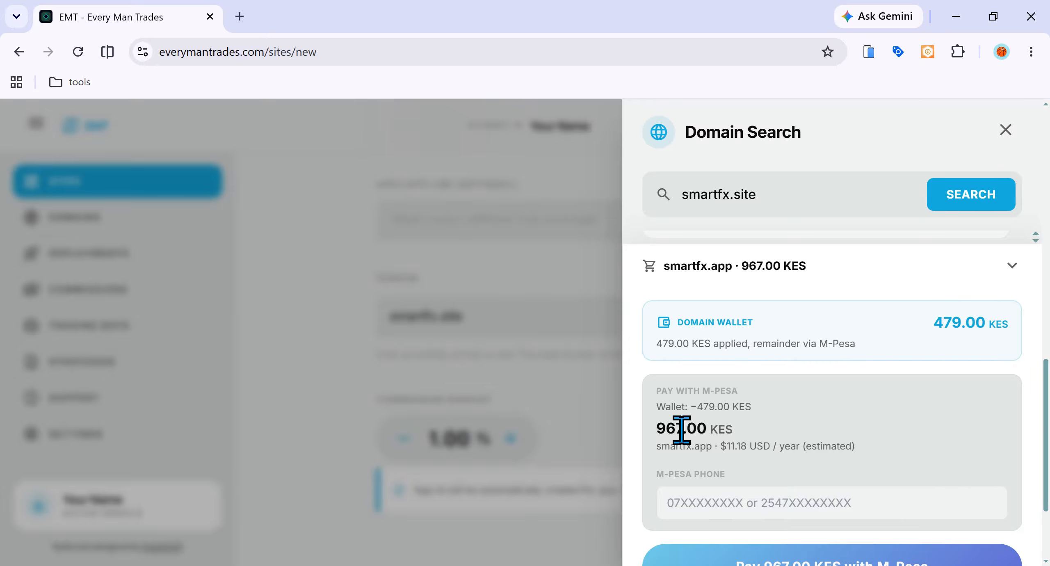
left_click(744, 504)
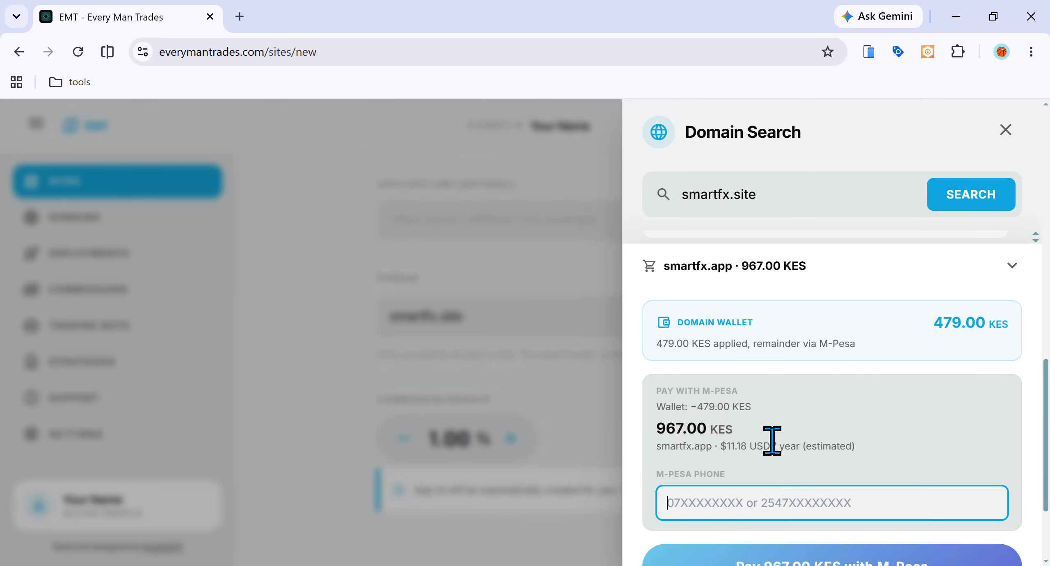
scroll(771, 438, "down", 3)
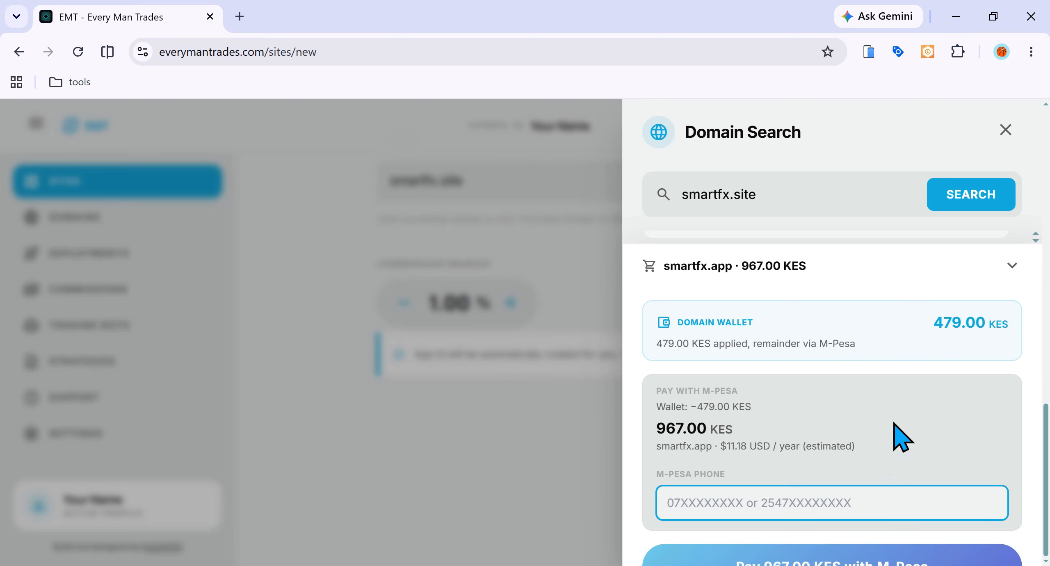
left_click(1012, 272)
left_click(1012, 266)
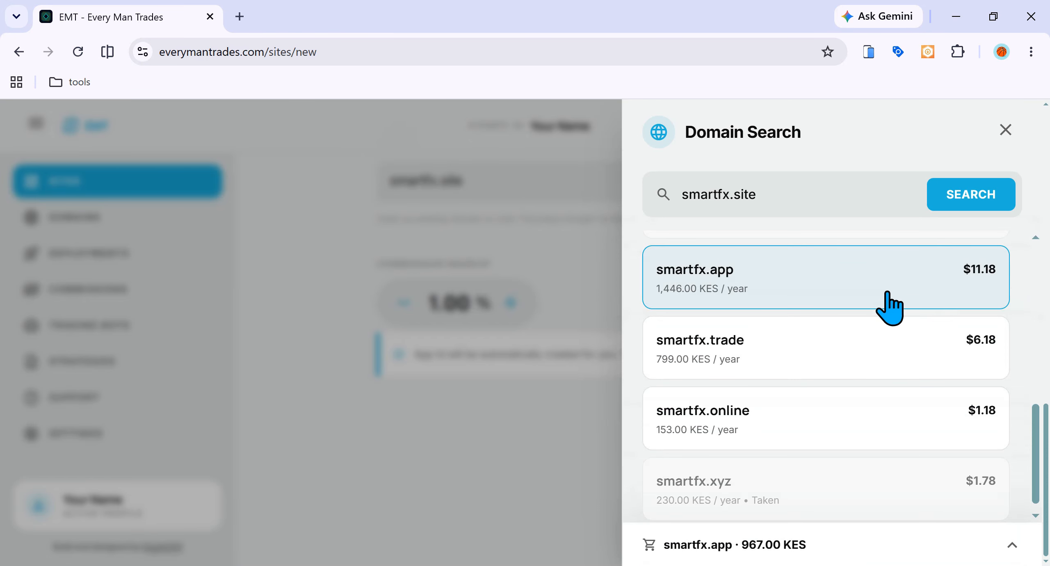
Step: Select smartfx.site again, try to register it with the domain wallet, and check the checkout details
scroll(867, 311, "up", 5)
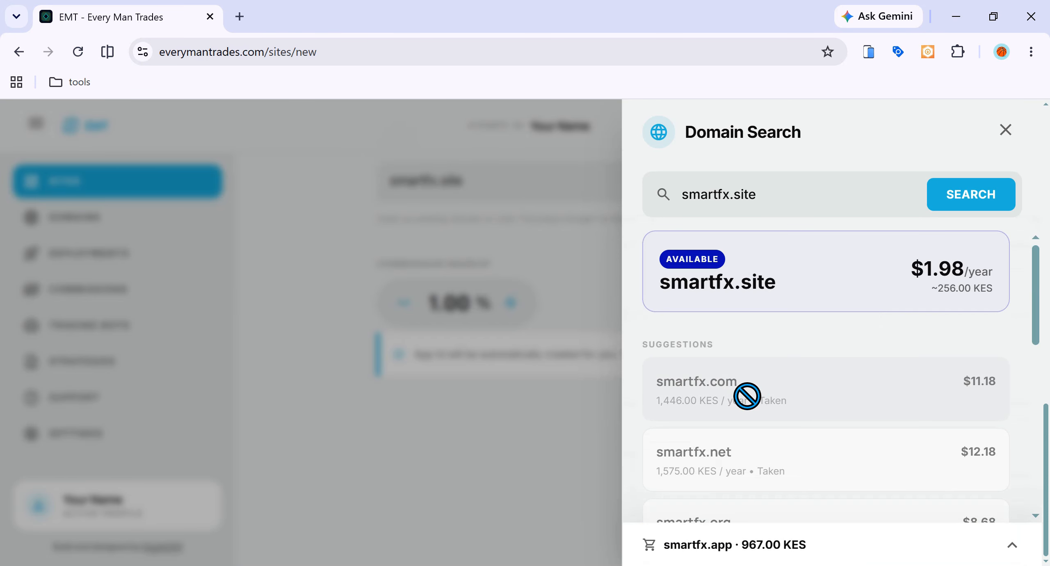
left_click(744, 289)
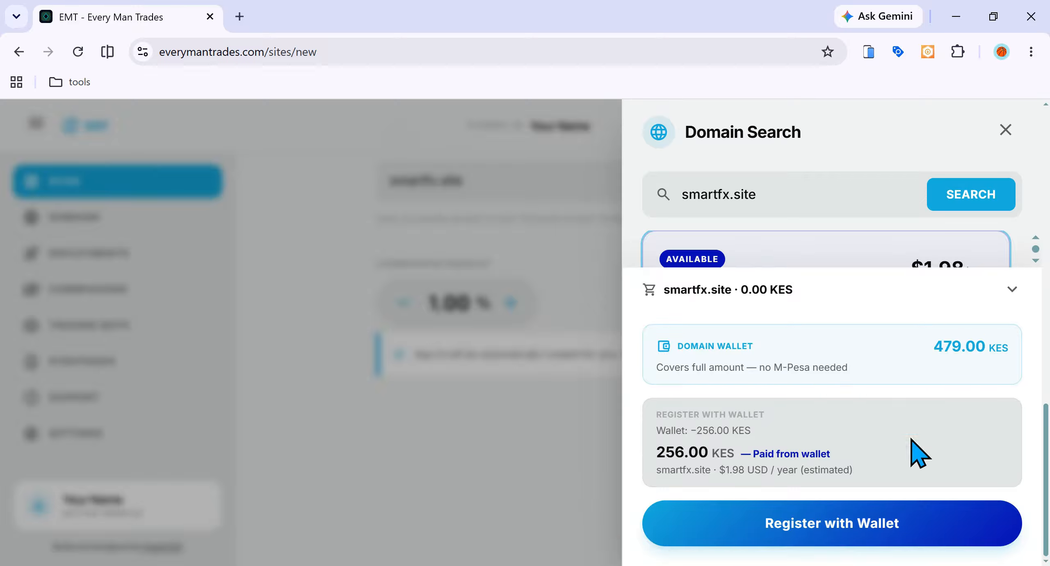
left_click(855, 538)
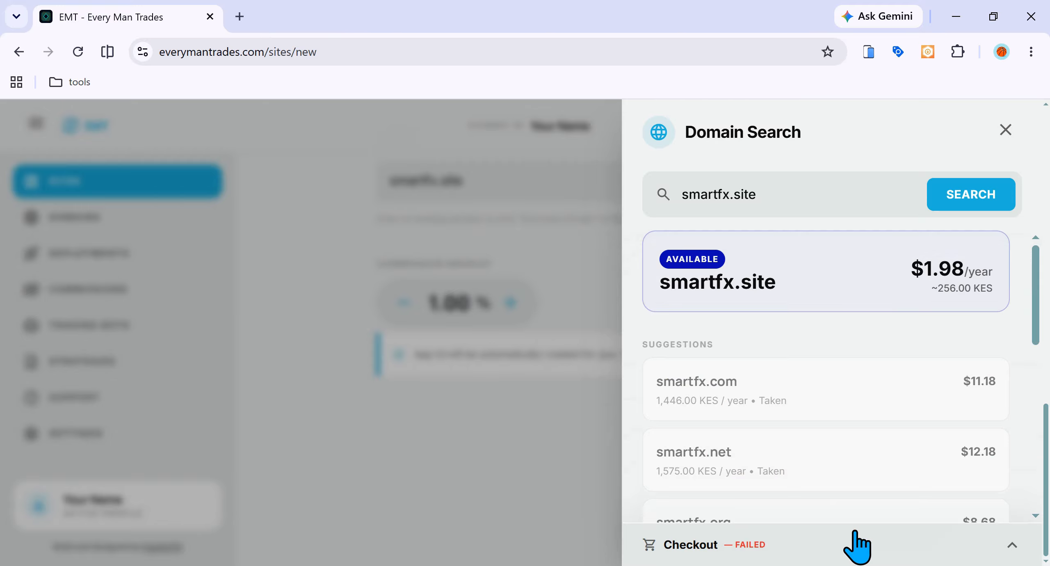
left_click(841, 545)
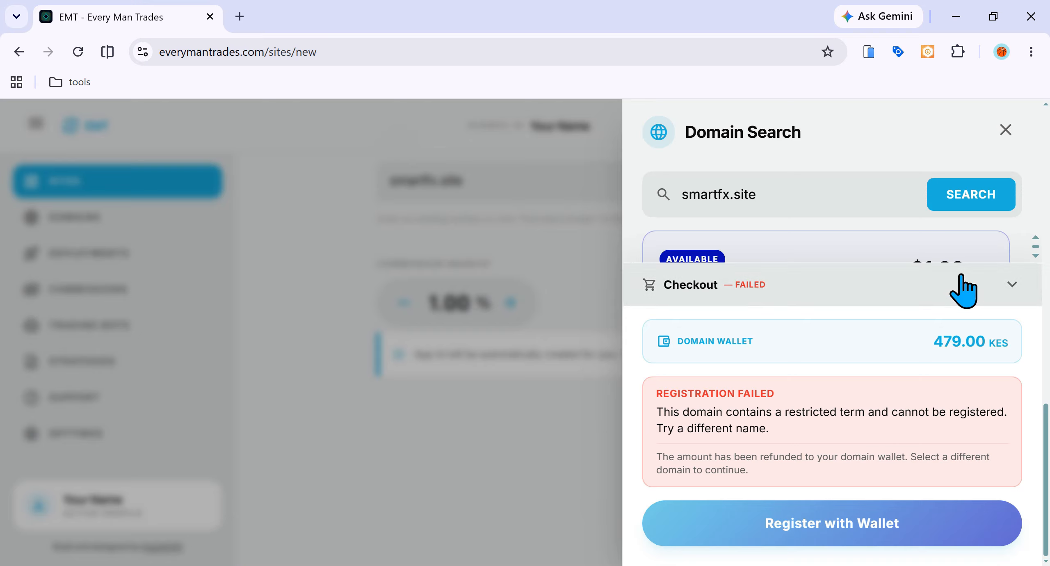
left_click(986, 281)
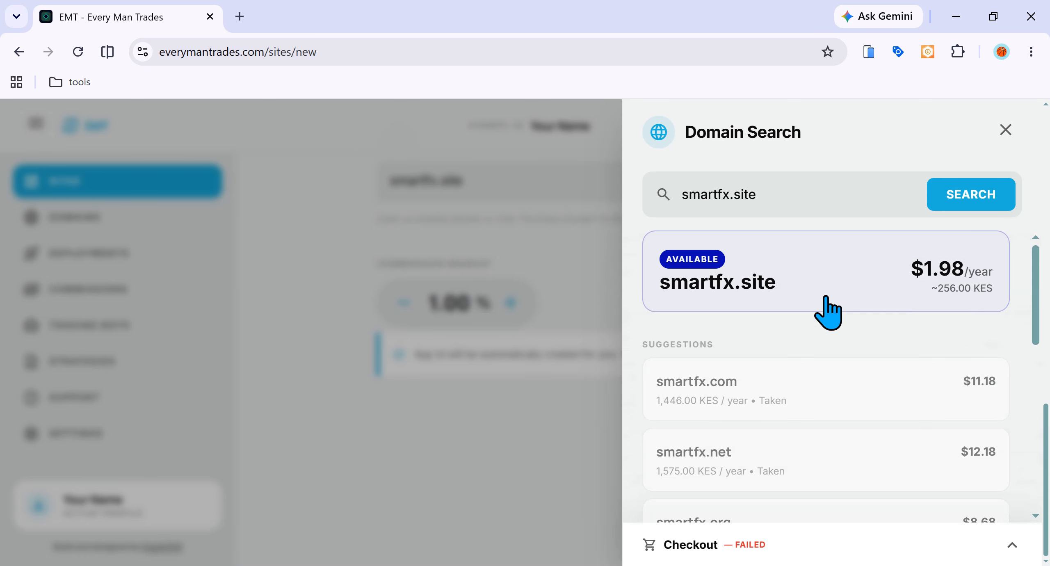
Step: Search for the domain smartfxpro.site, select it, and try to register it with the domain wallet
left_click(729, 195)
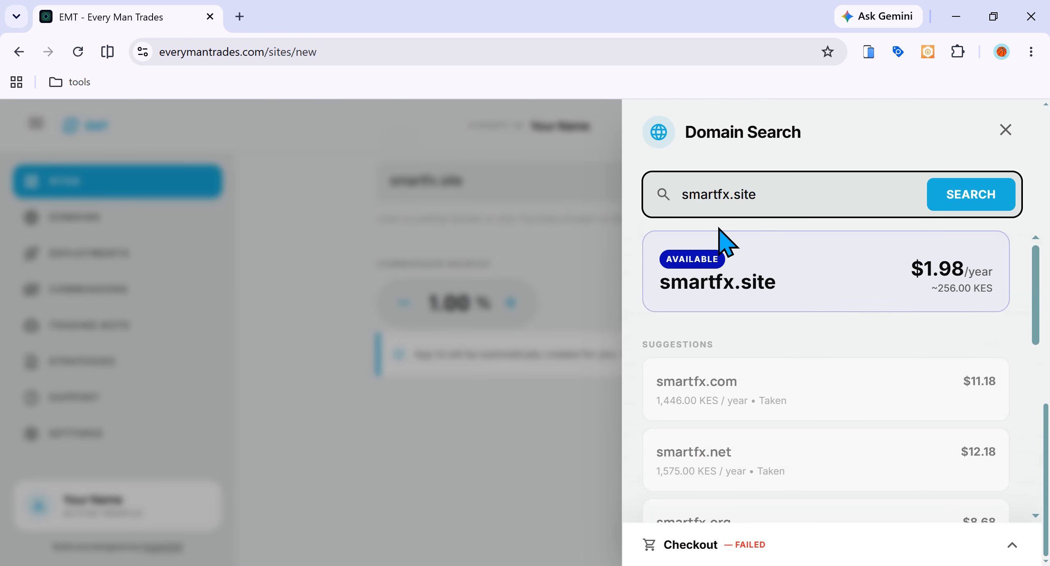
type("pro")
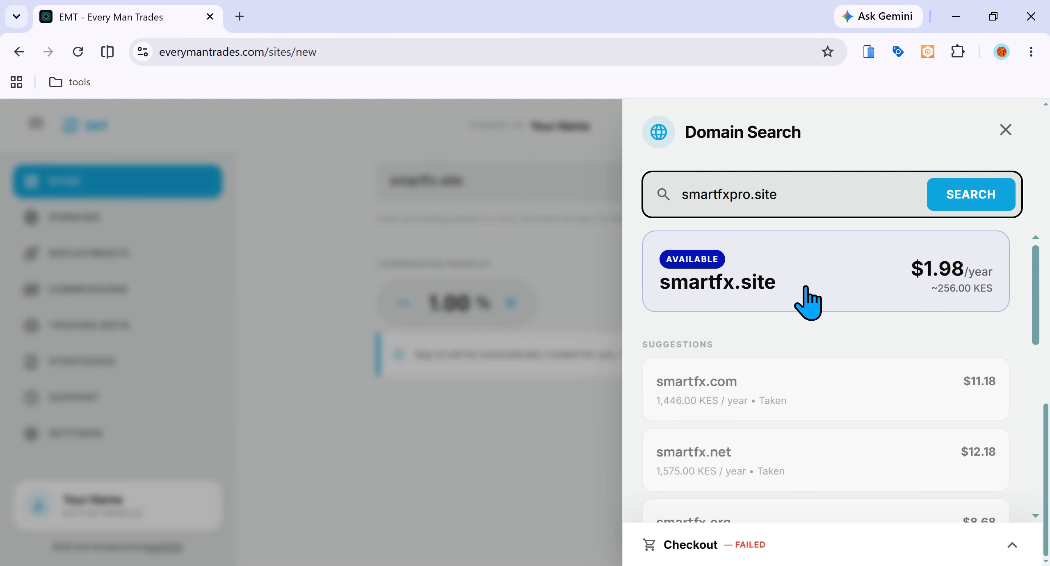
left_click(967, 201)
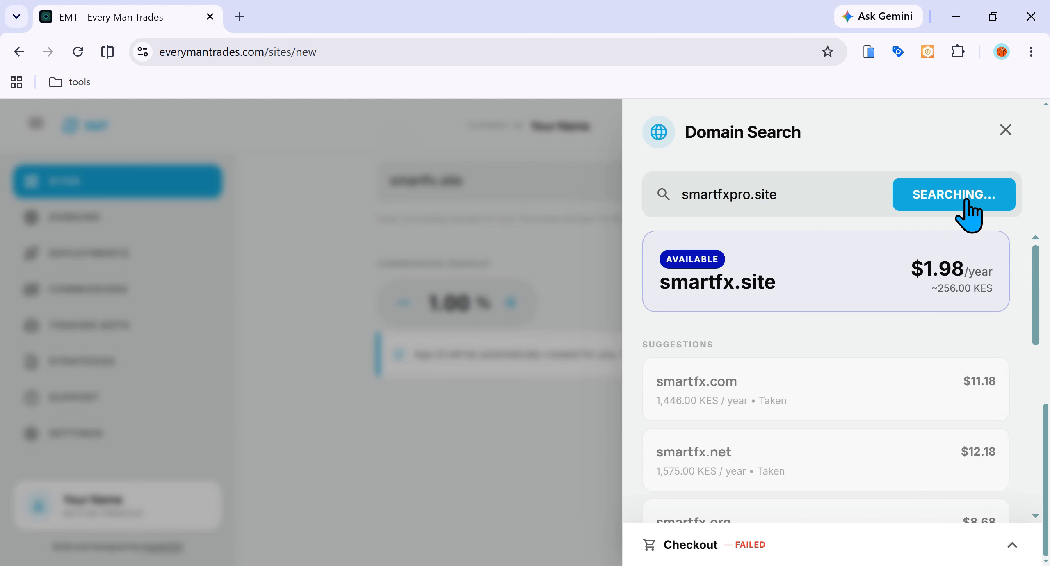
left_click(801, 265)
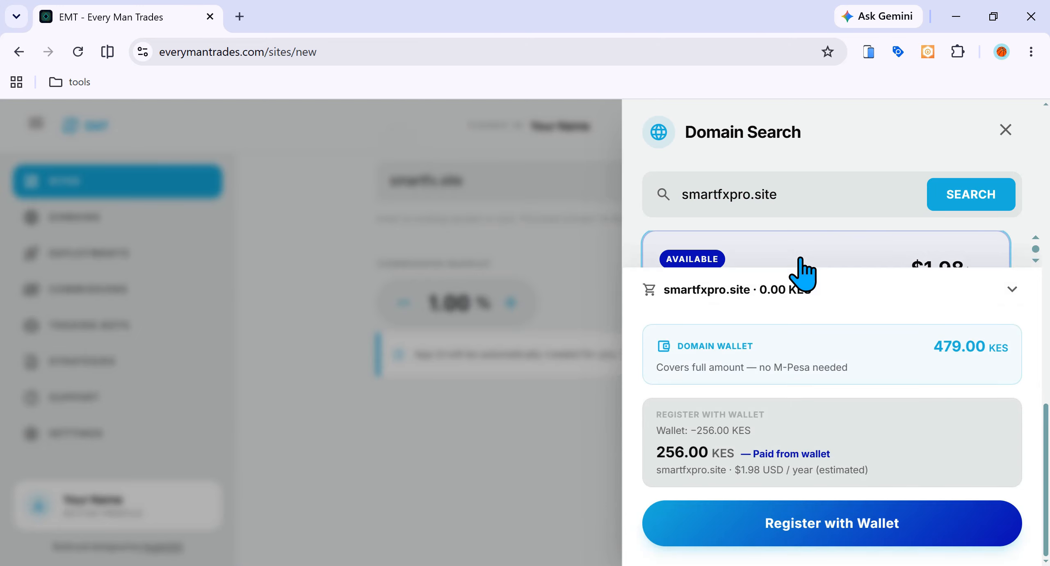
left_click(791, 519)
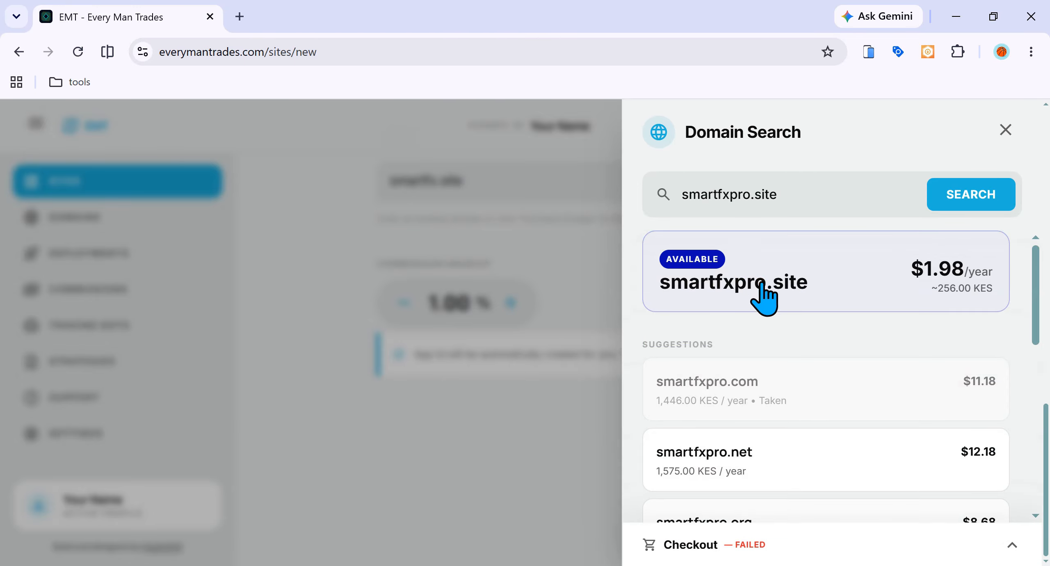
Step: Search for the domain smarttrades.site in the domain search
left_click(748, 191)
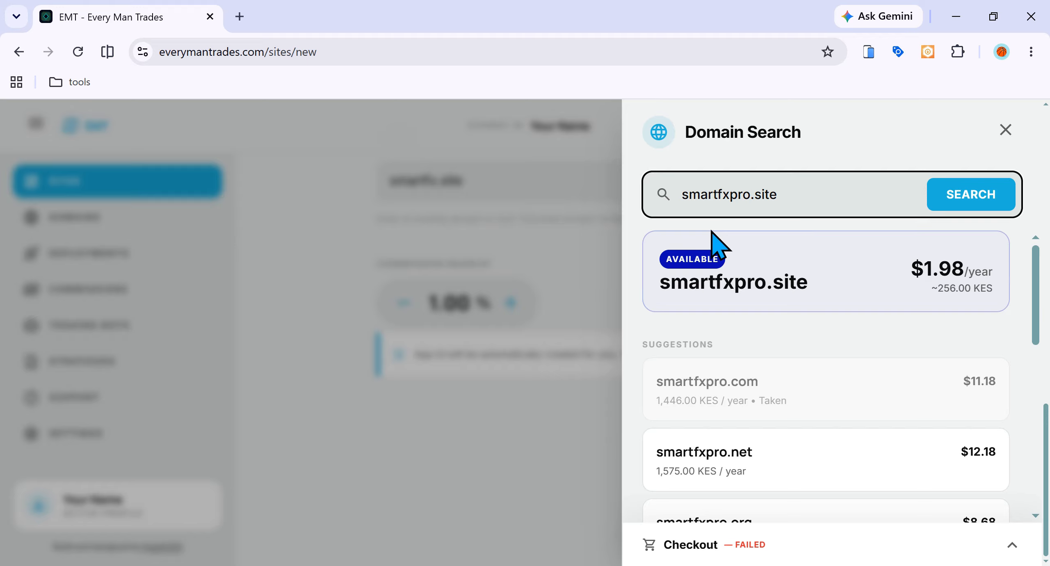
key("BackSpace")
key("BackSpace")
key("BackSpace")
key("BackSpace")
key("BackSpace")
type("trades")
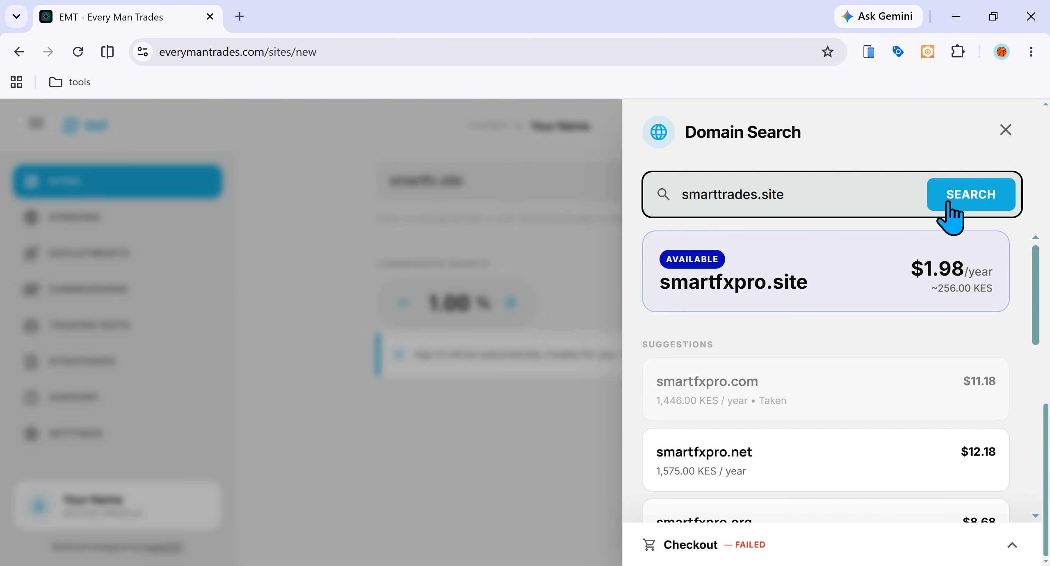
left_click(971, 201)
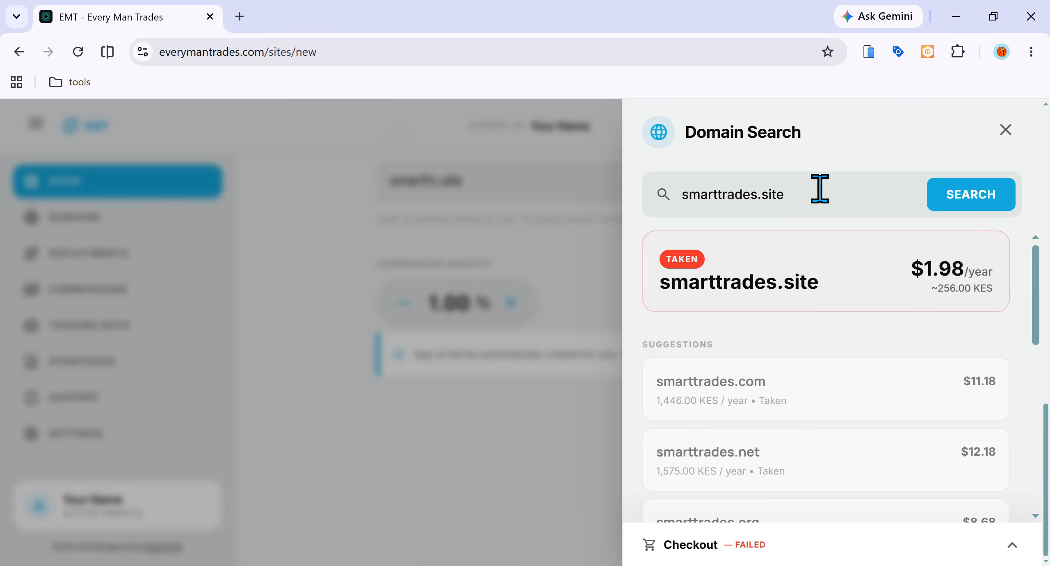
Step: Search for the domain botpro.site and browse the suggested alternatives
left_click(756, 192)
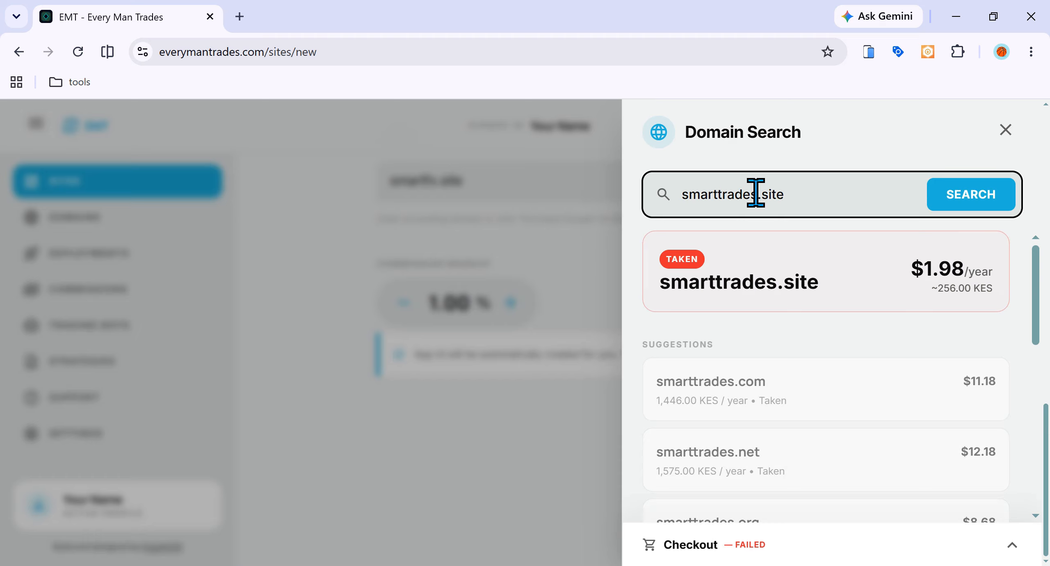
key("BackSpace")
key("BackSpace")
key("BackSpace")
key("BackSpace")
key("BackSpace")
key("BackSpace")
key("BackSpace")
key("BackSpace")
key("BackSpace")
key("BackSpace")
key("BackSpace")
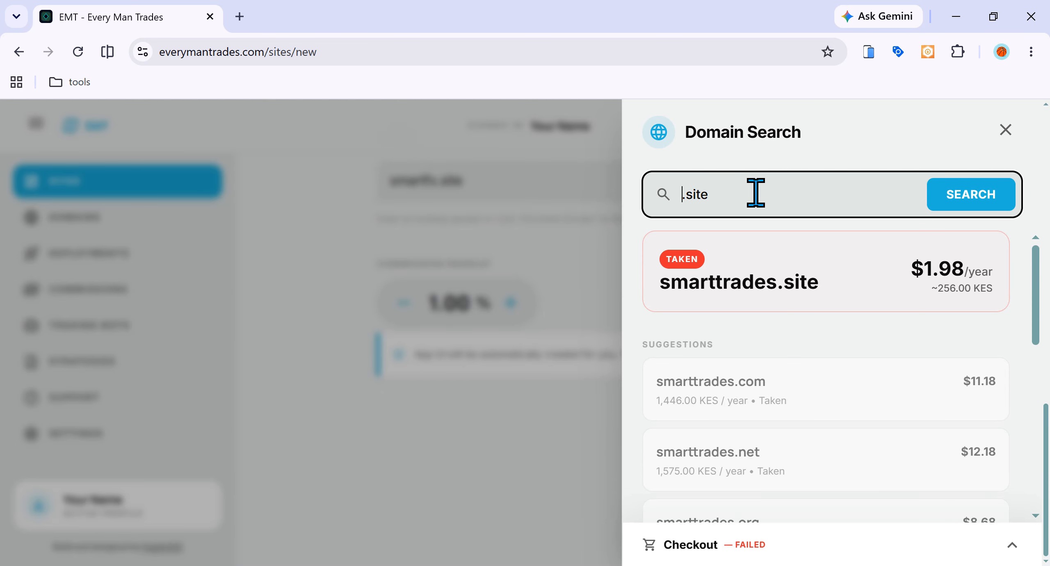
type("botpro")
left_click(955, 198)
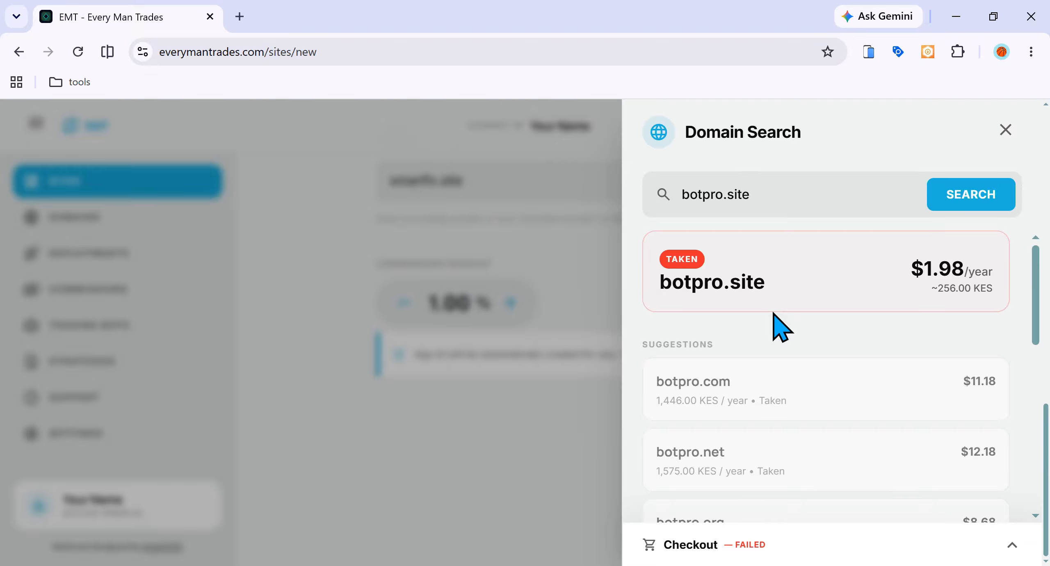
scroll(793, 408, "down", 5)
scroll(792, 410, "down", 5)
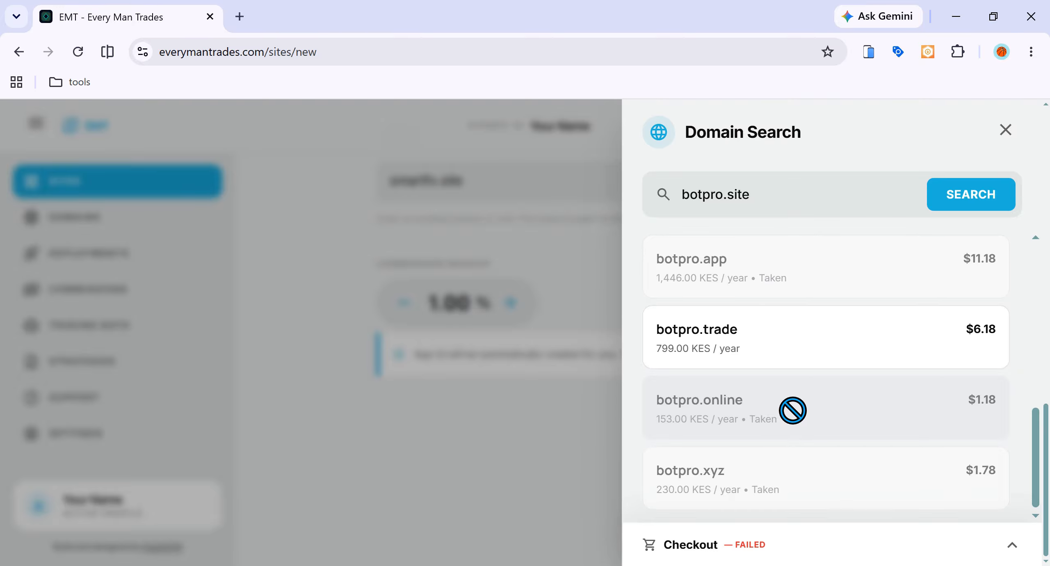
Step: Search for the domain botlive.site and register it with the domain wallet
scroll(793, 410, "up", 10)
left_click(720, 198)
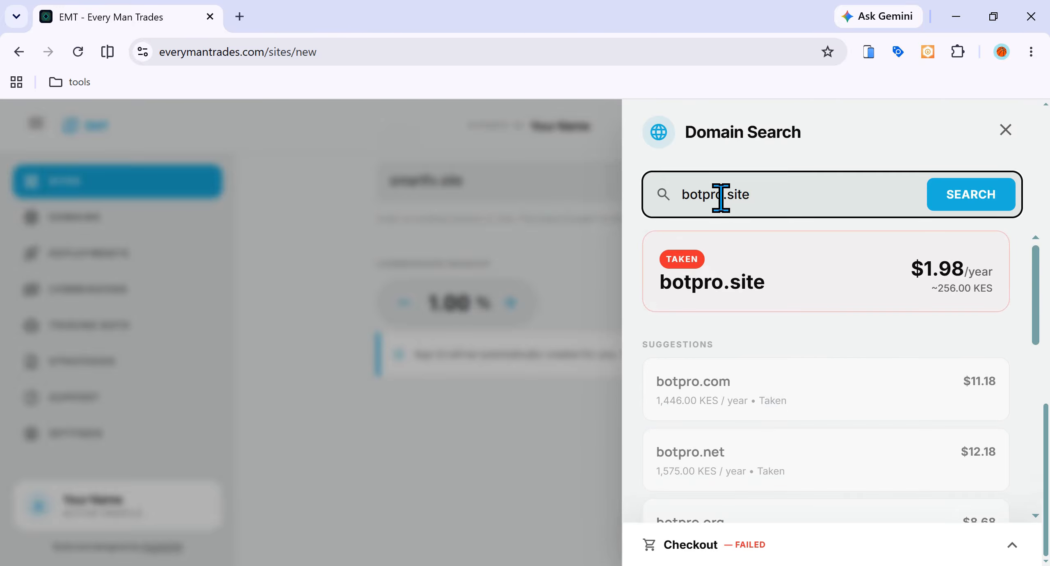
key("BackSpace")
key("BackSpace")
key("BackSpace")
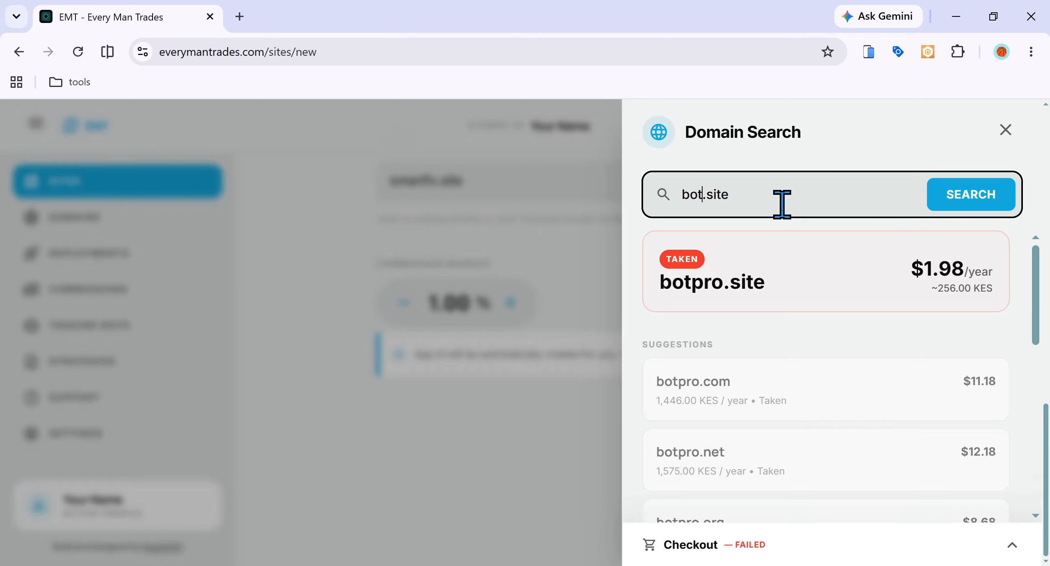
type("live")
left_click(962, 200)
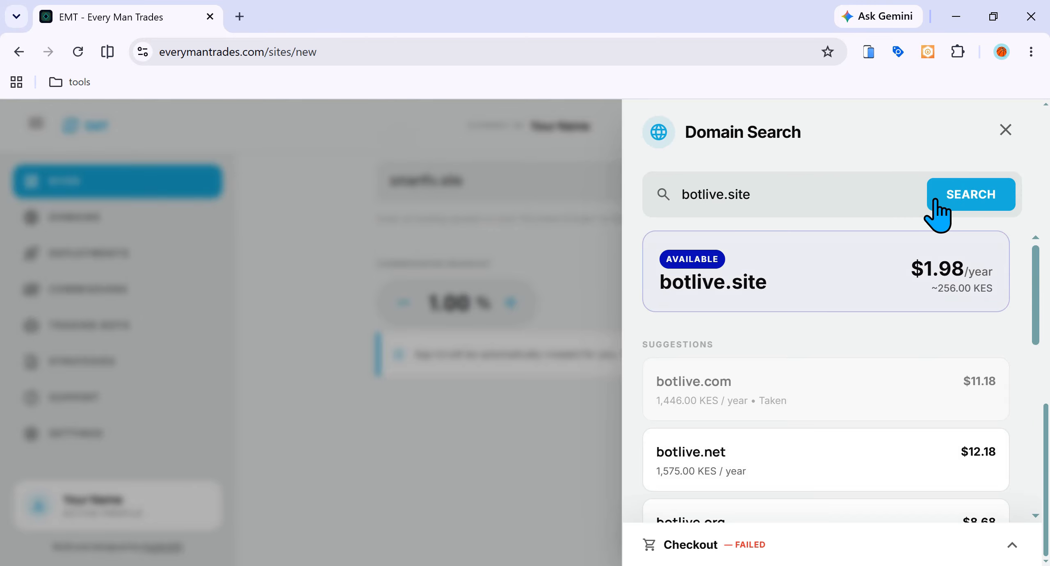
left_click(808, 279)
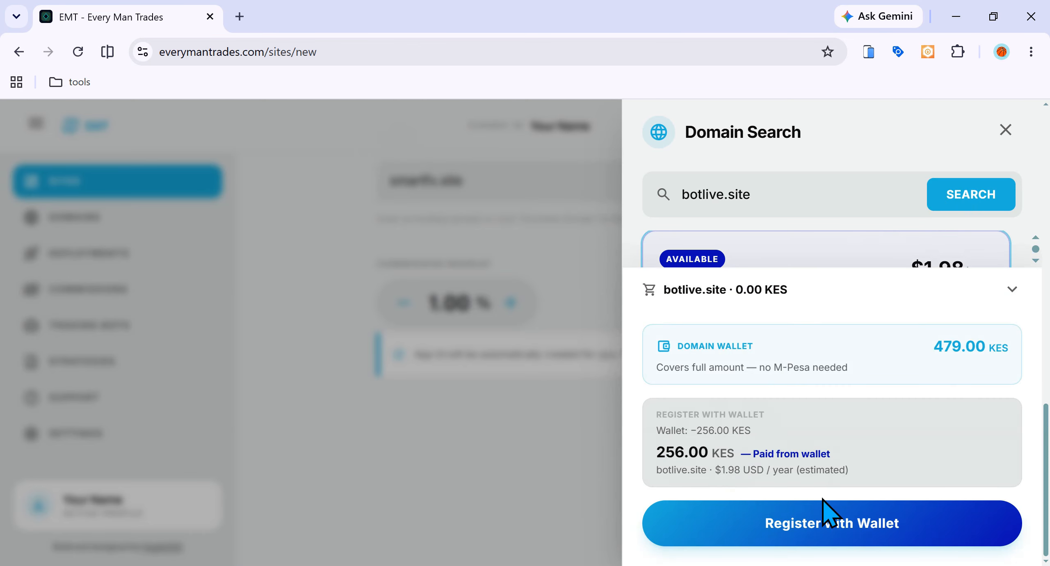
left_click(798, 517)
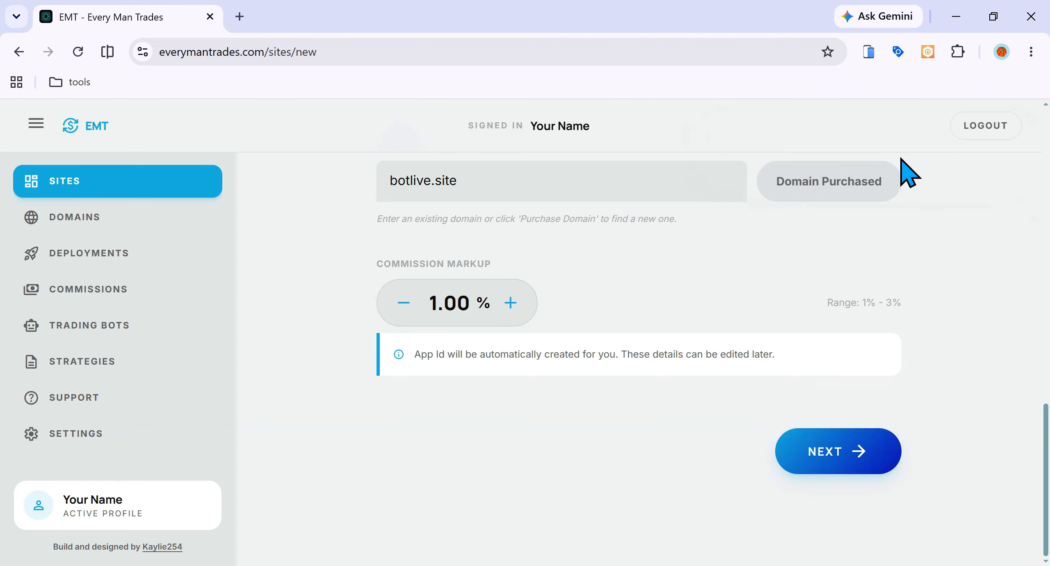
Step: Change the site name in the basic information to Bot Live
scroll(714, 265, "up", 2)
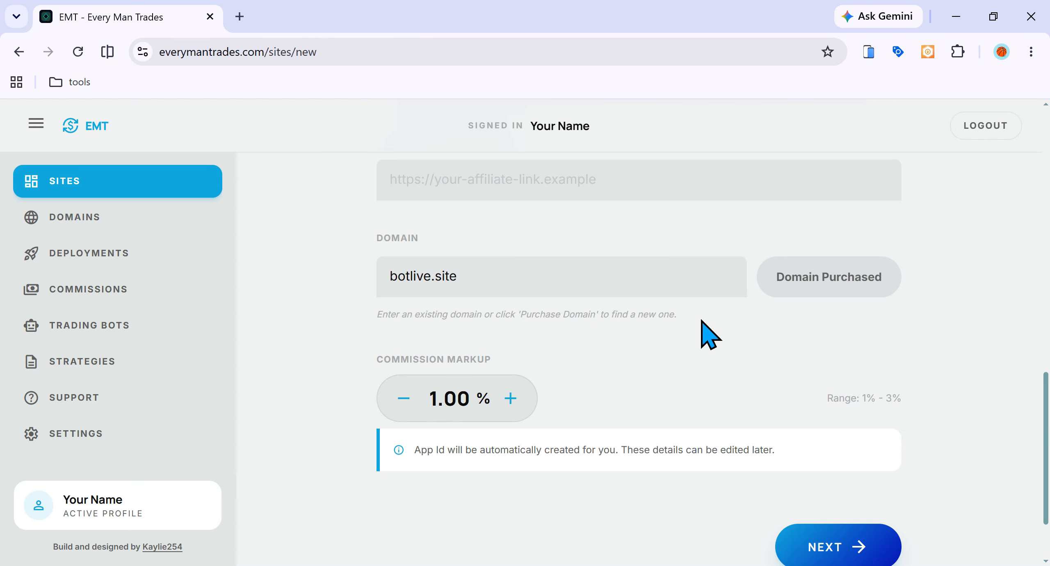
scroll(698, 333, "up", 1)
scroll(511, 284, "up", 5)
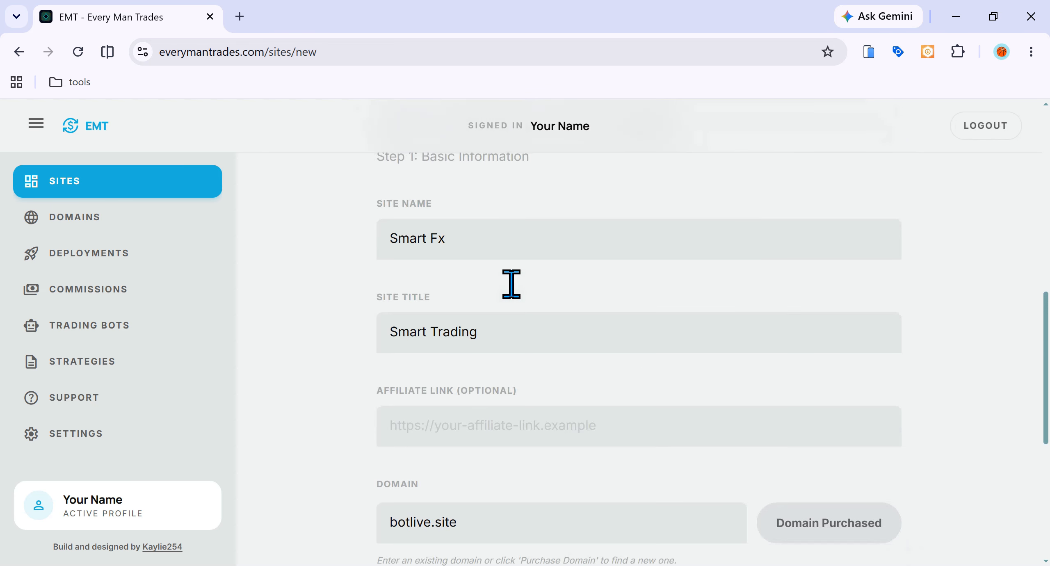
scroll(511, 284, "up", 1)
left_click(451, 280)
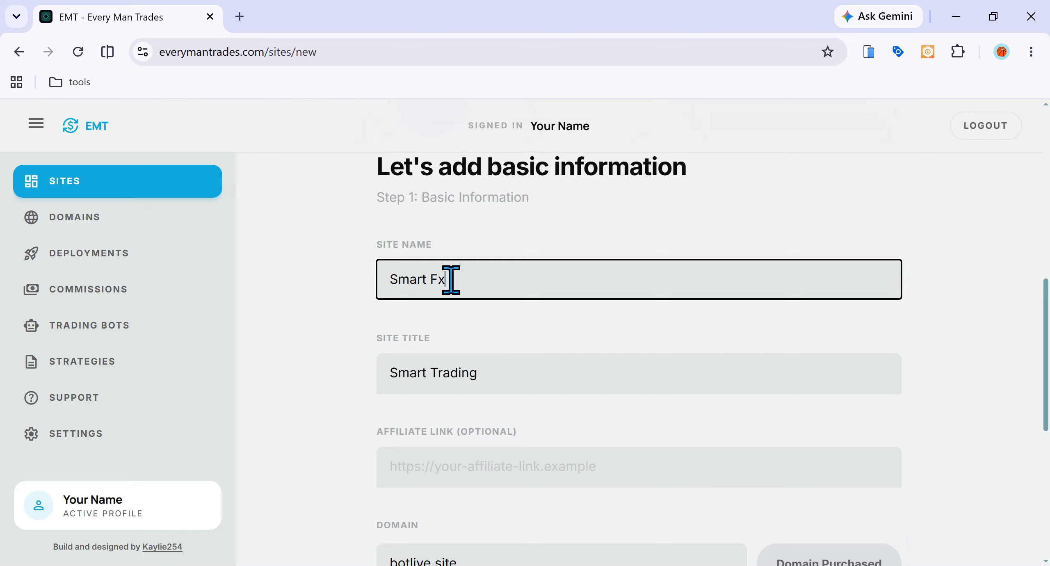
left_click_drag(451, 280, 373, 279)
type("Bot Live")
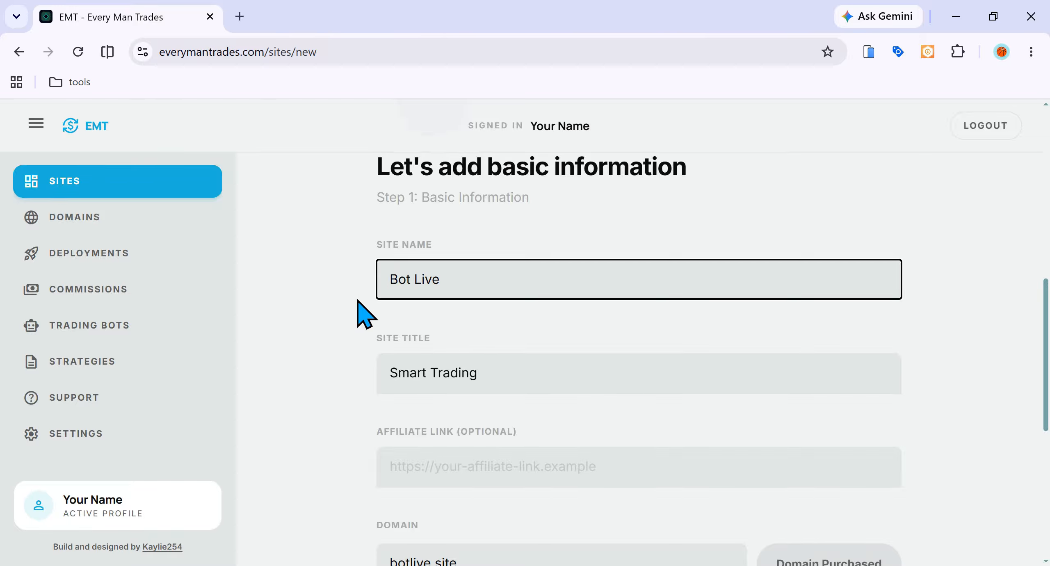
left_click(302, 333)
Step: Set the commission markup to 2.5% and continue to the Branding step
scroll(303, 333, "down", 8)
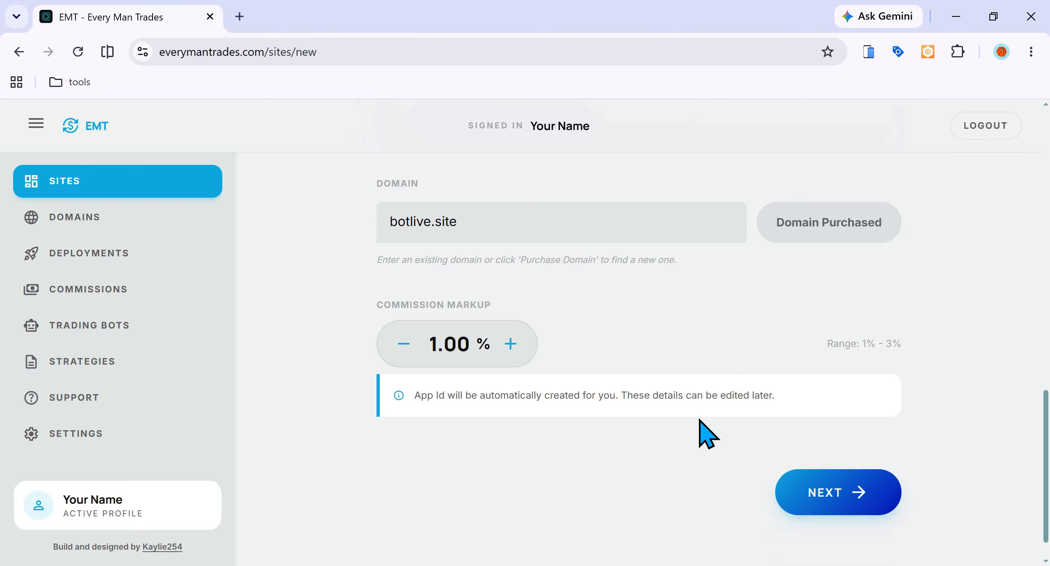
scroll(704, 426, "up", 5)
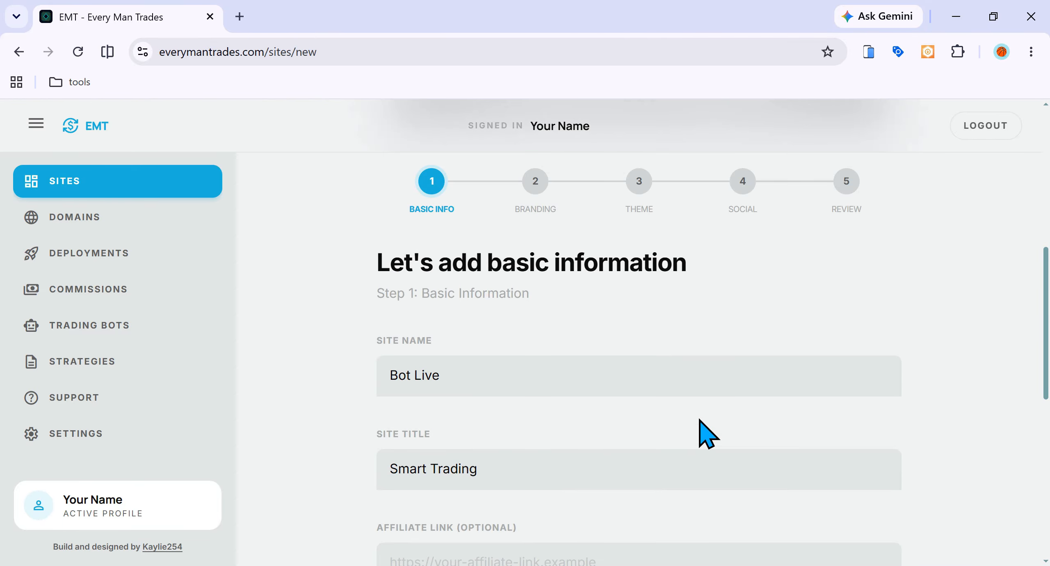
scroll(702, 427, "down", 7)
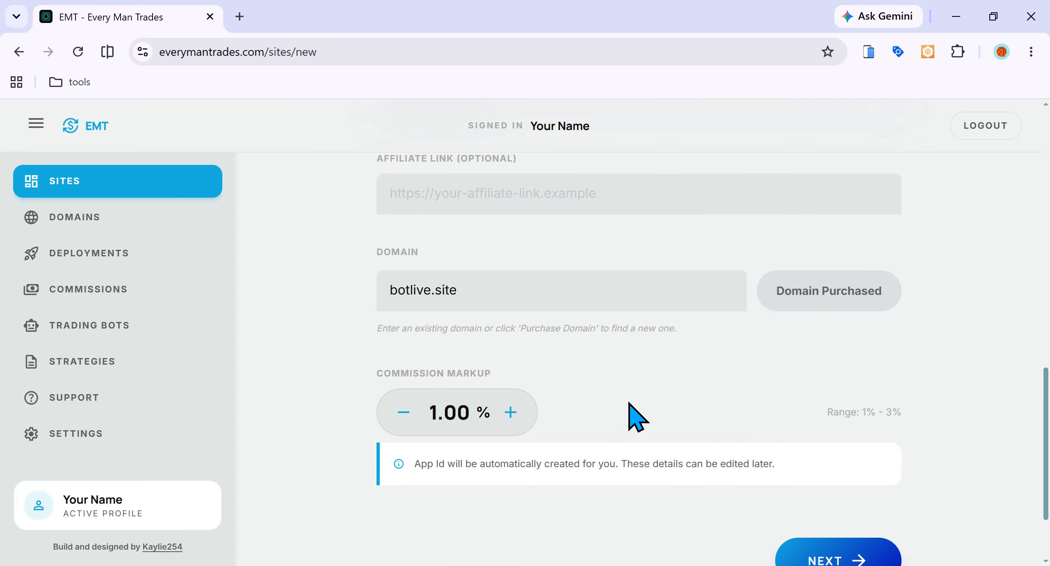
left_click(466, 408)
key("BackSpace")
key("BackSpace")
key("BackSpace")
key("BackSpace")
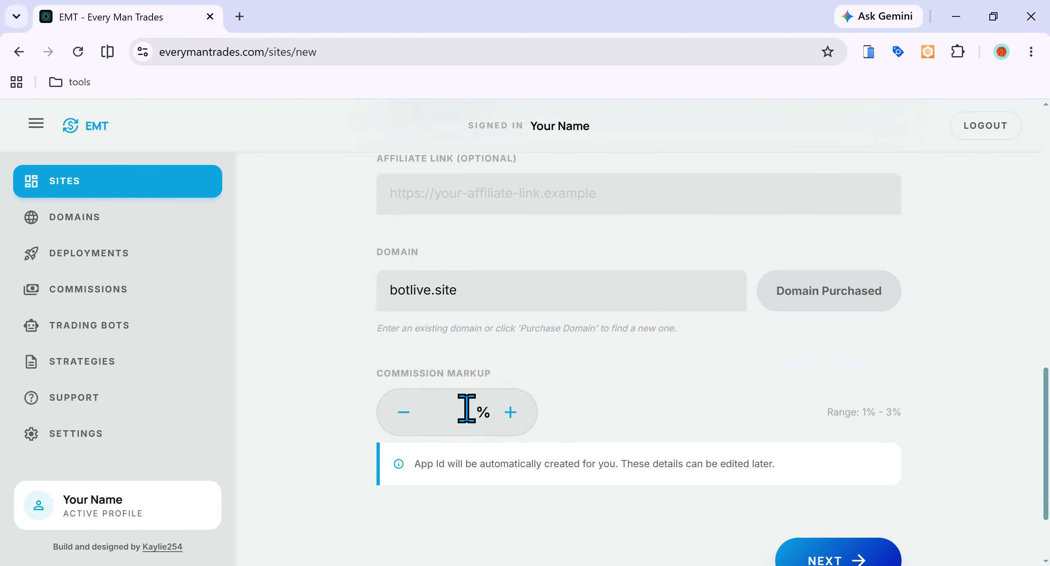
type("2.5")
left_click(343, 398)
scroll(343, 412, "down", 3)
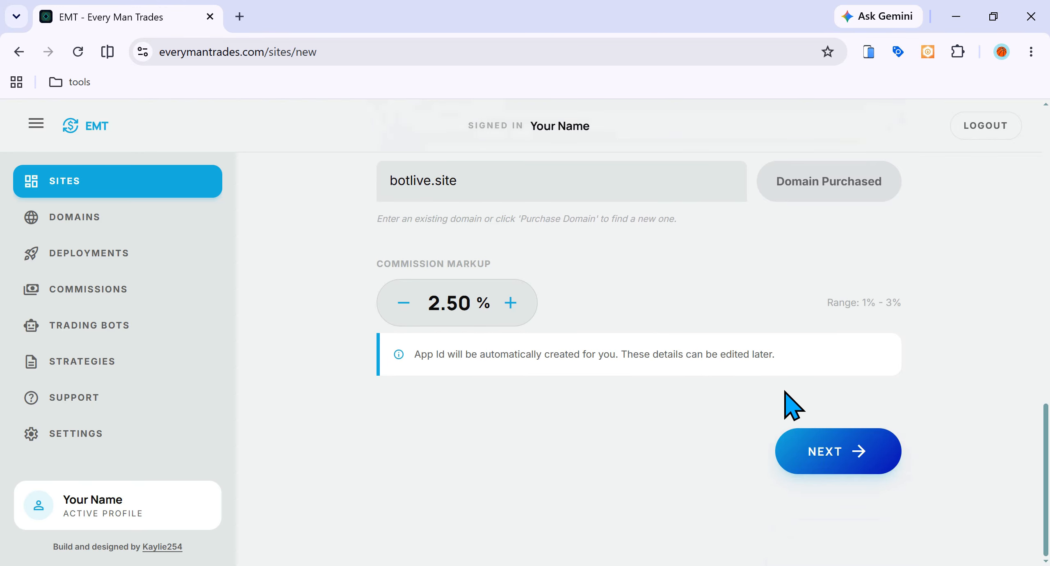
left_click(805, 449)
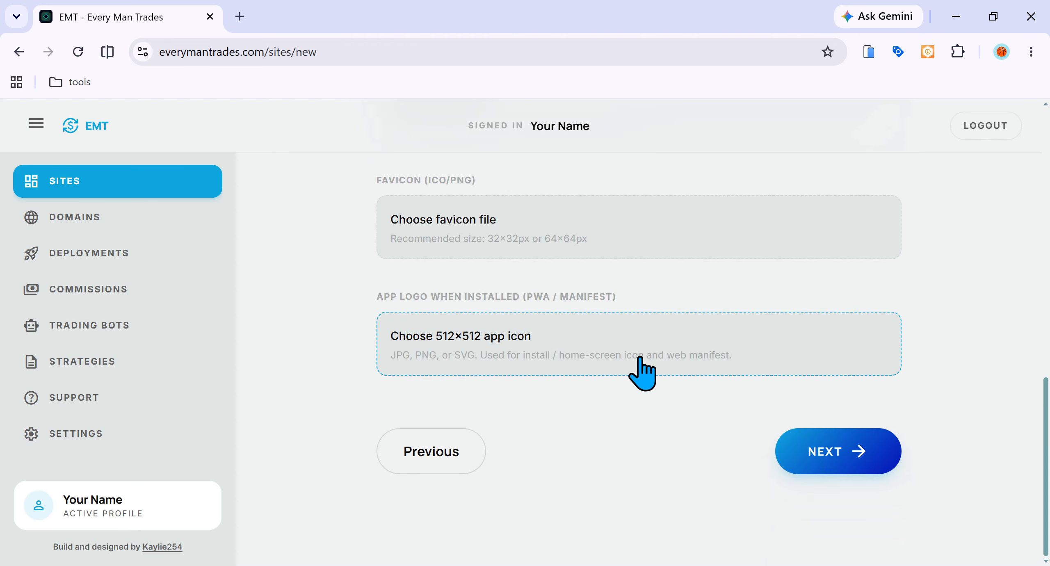
Step: Upload 64X64_botblitz.png from the github/Development-DBOT/public/custom-logos folder as the site logo
scroll(640, 371, "up", 8)
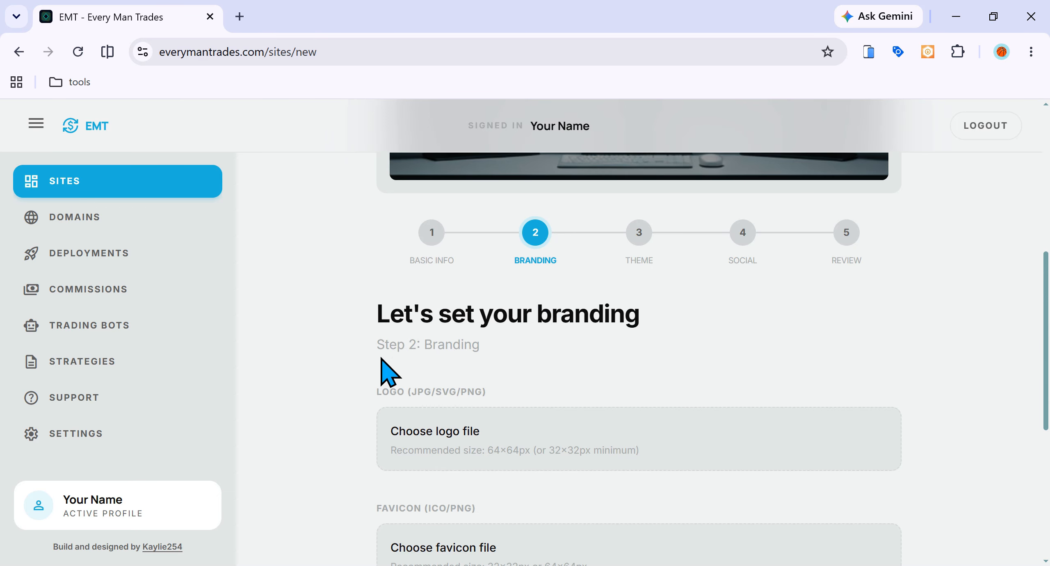
scroll(380, 360, "down", 3)
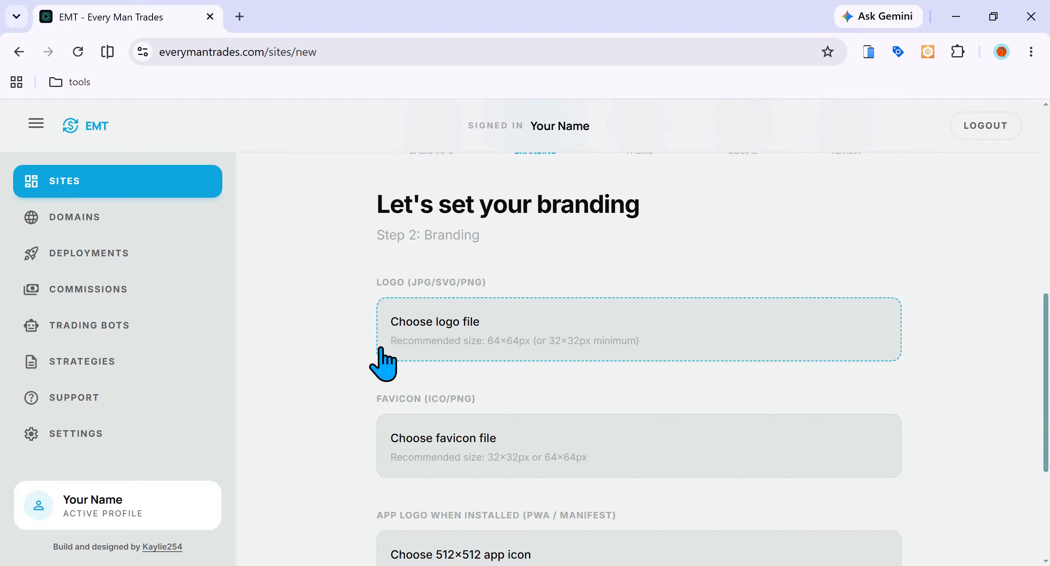
left_click(446, 336)
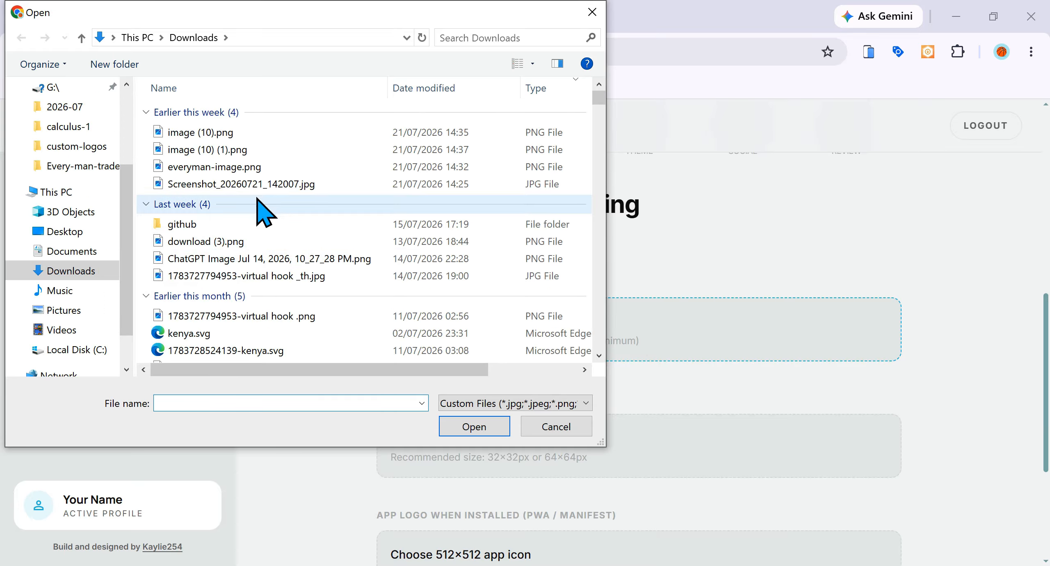
double_click(224, 224)
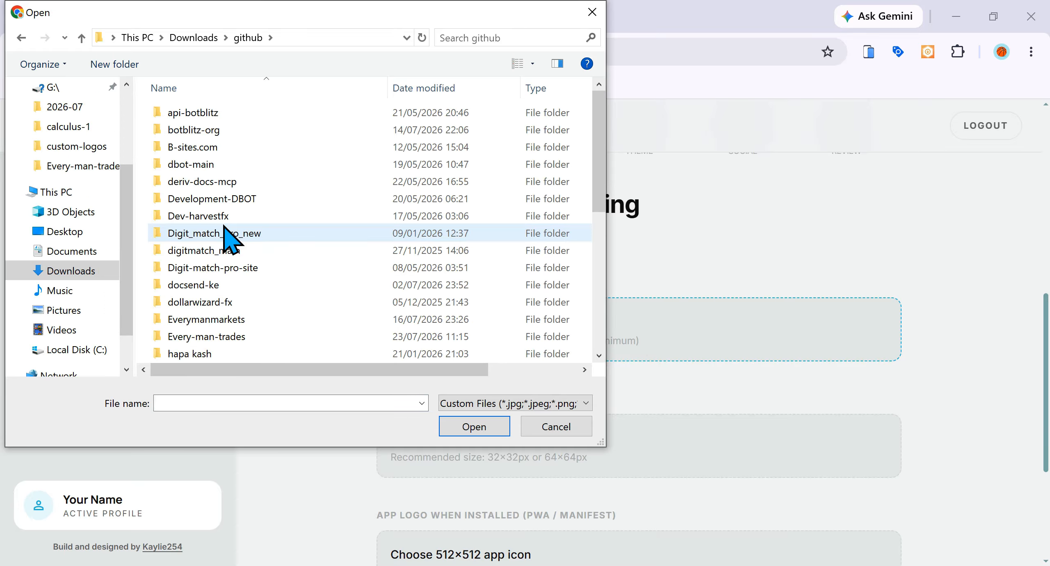
left_click(239, 199)
double_click(239, 198)
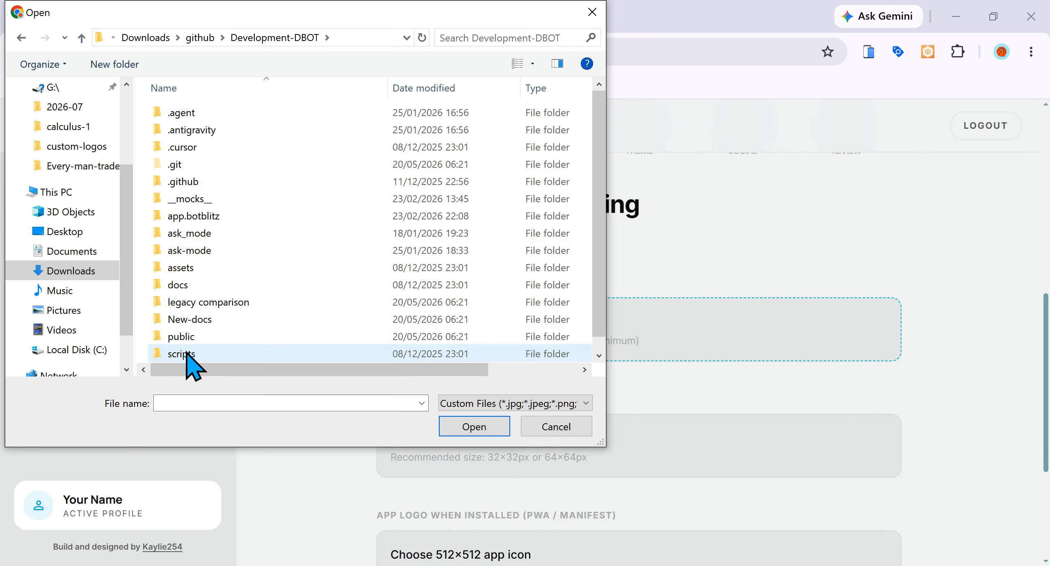
left_click(192, 338)
double_click(193, 338)
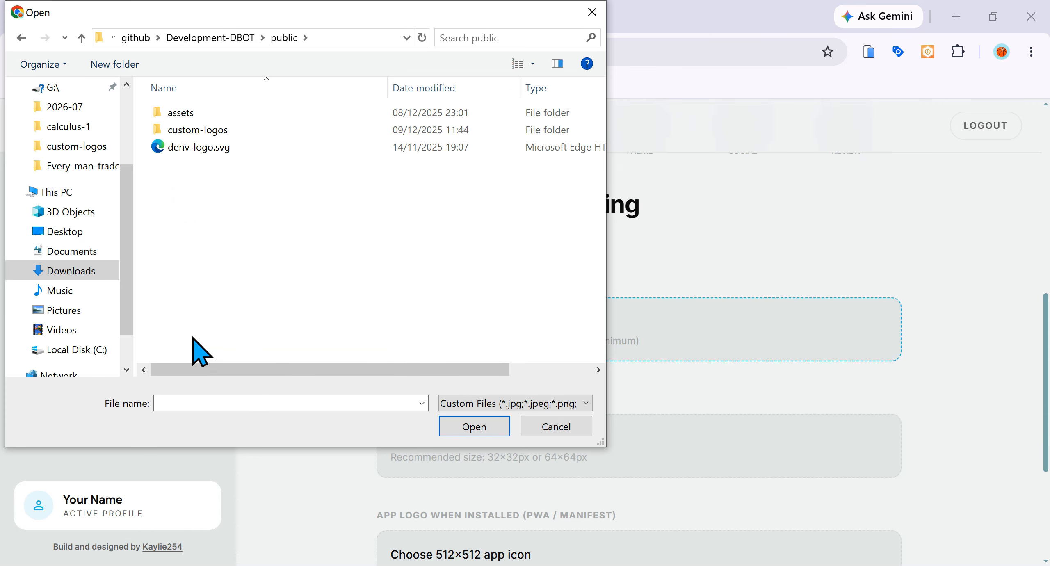
double_click(221, 129)
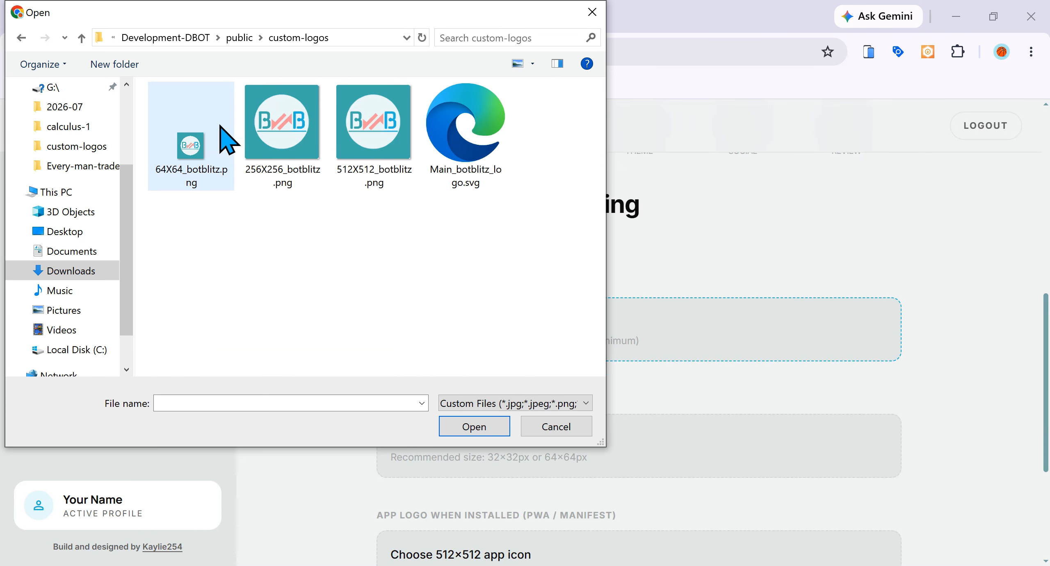
left_click(200, 181)
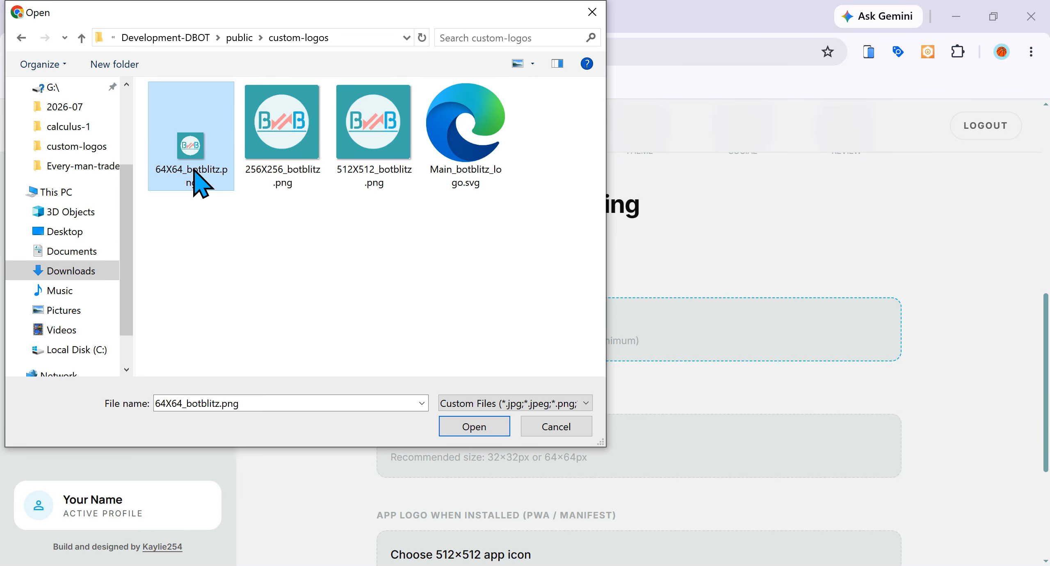
left_click(474, 426)
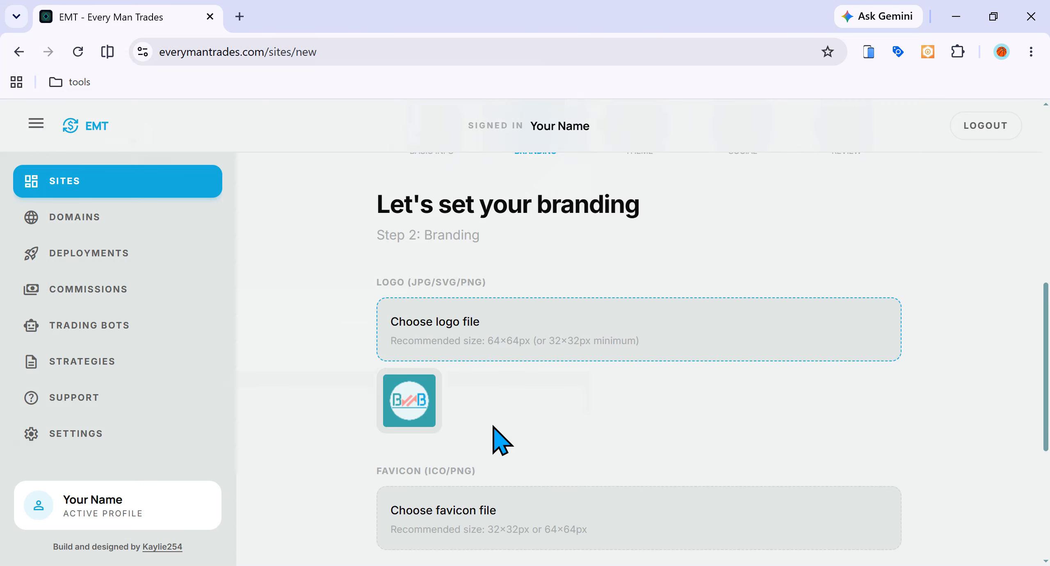
Step: Upload 64X64_botblitz.png from the custom-logos folder as the site's favicon
scroll(476, 423, "down", 2)
scroll(476, 423, "down", 2)
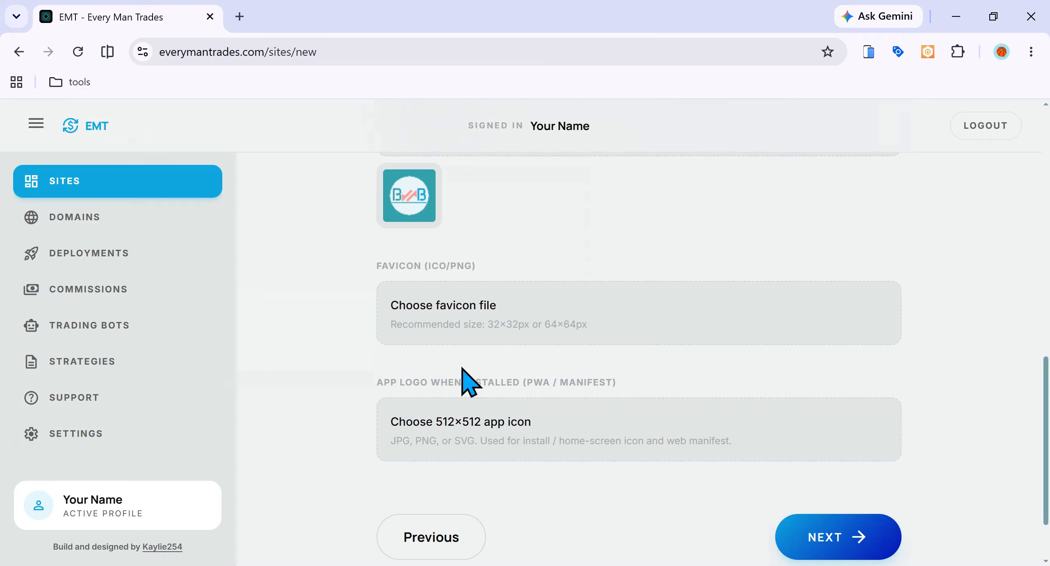
left_click(450, 337)
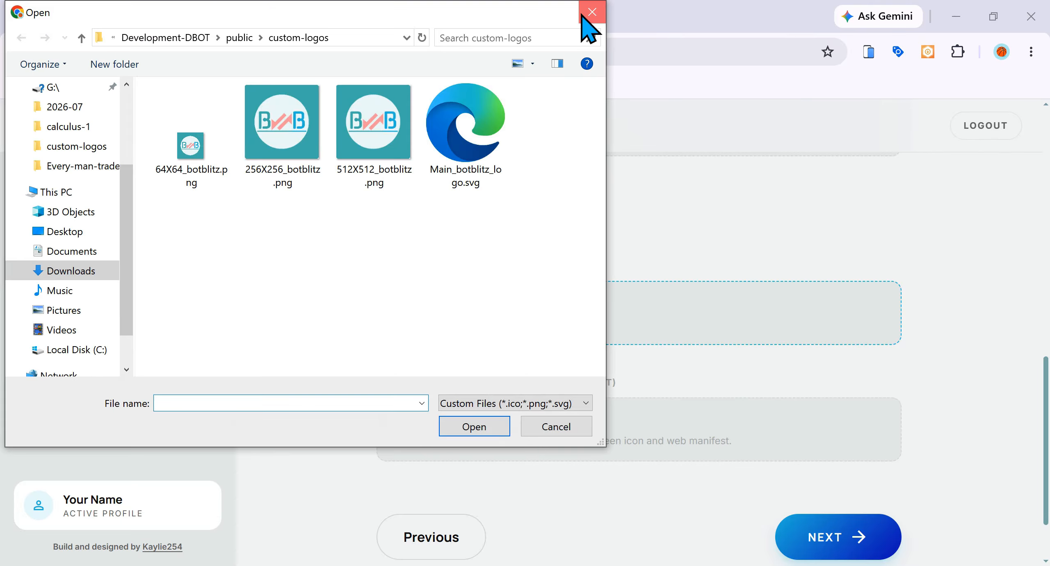
left_click(582, 17)
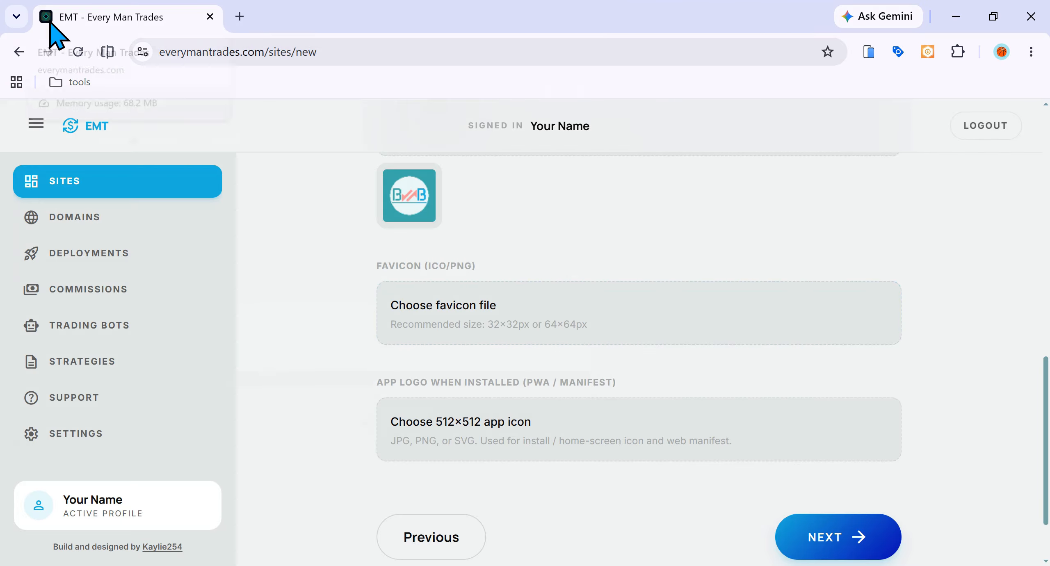
left_click(437, 311)
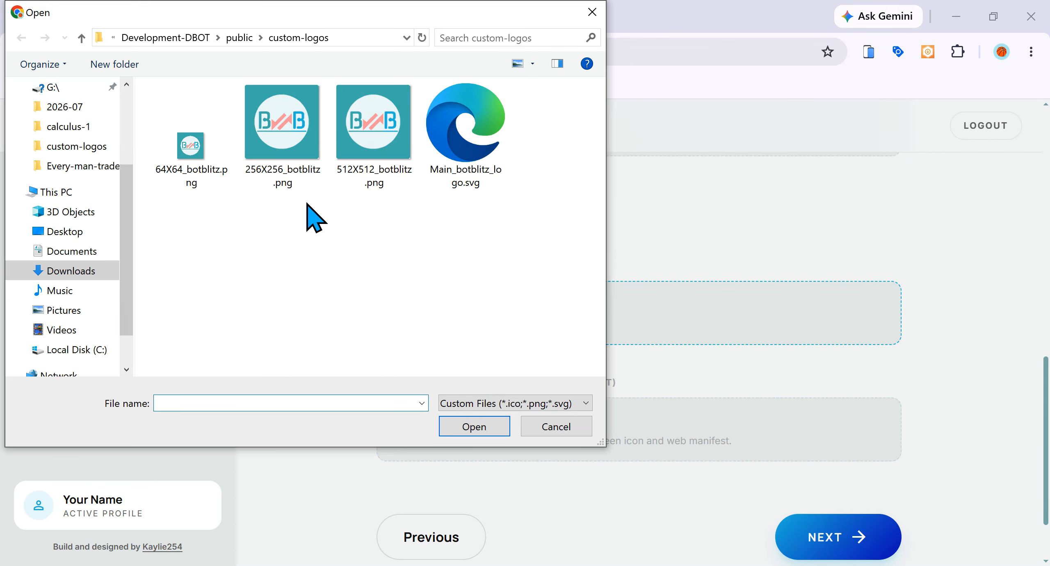
left_click(207, 172)
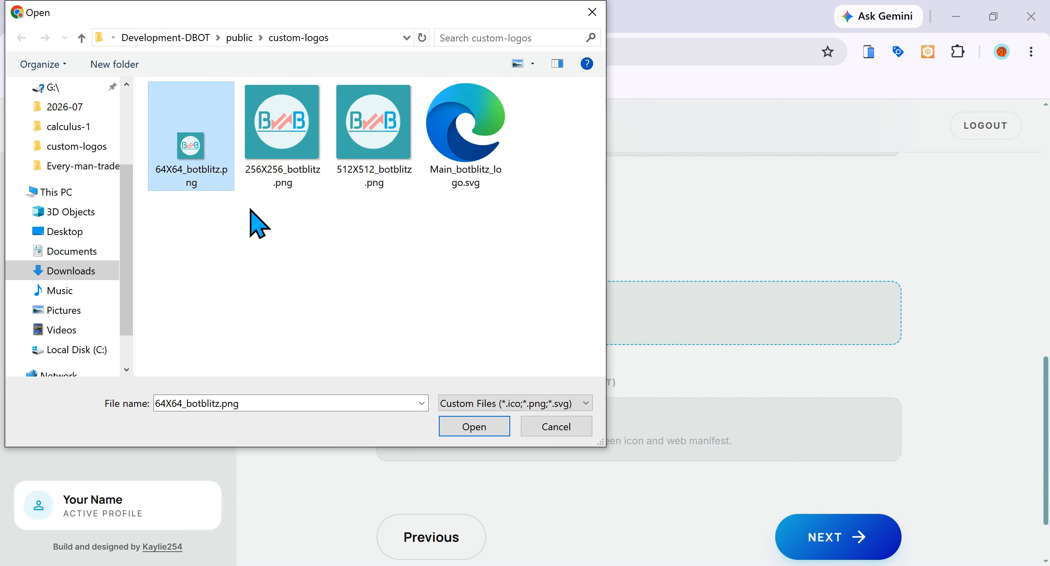
left_click(472, 428)
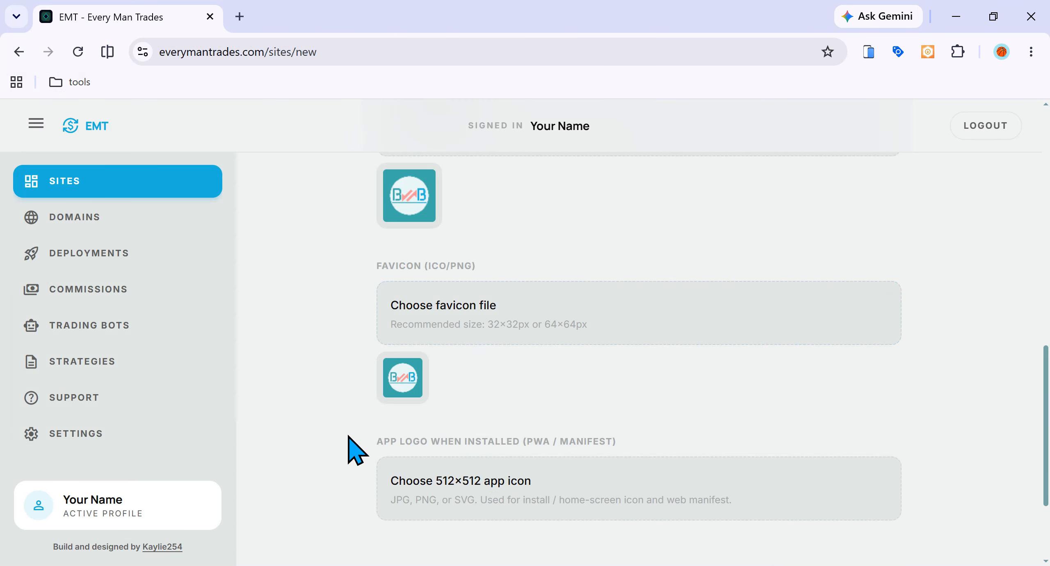
Step: Upload 512X512_botblitz.png as the installed app logo and continue to the Theme step
scroll(324, 427, "down", 3)
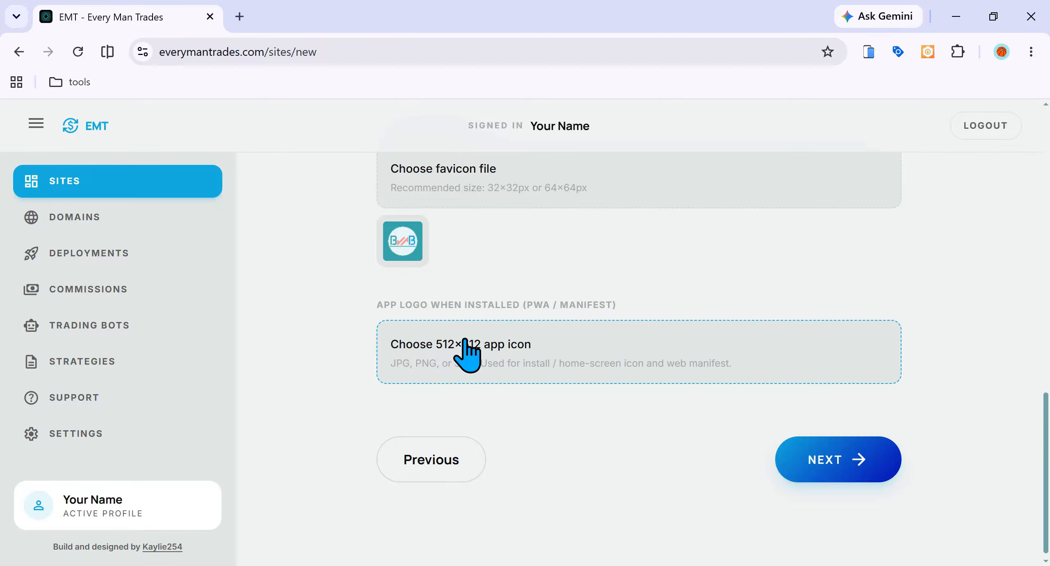
left_click(451, 352)
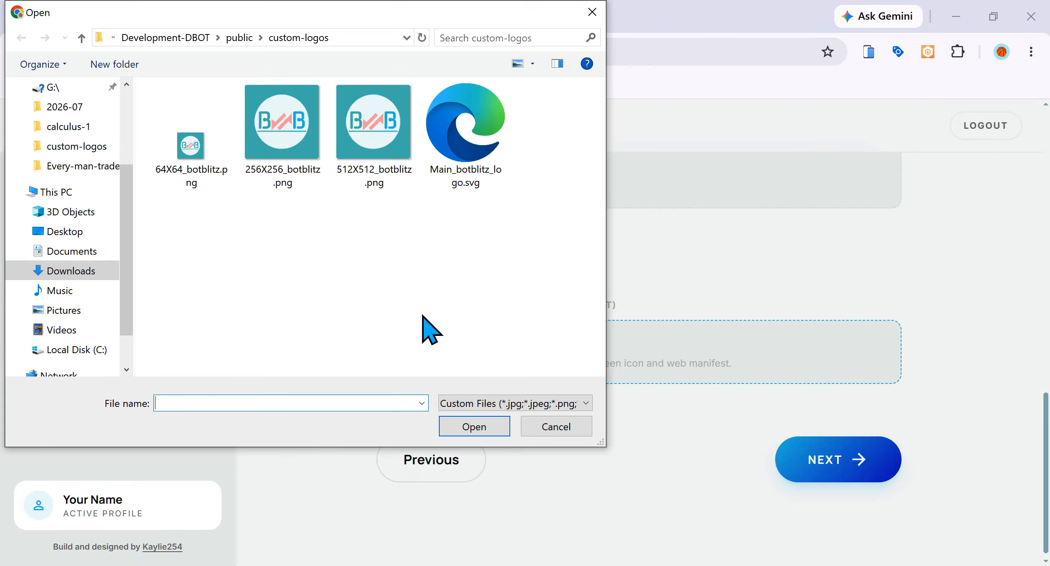
left_click(383, 181)
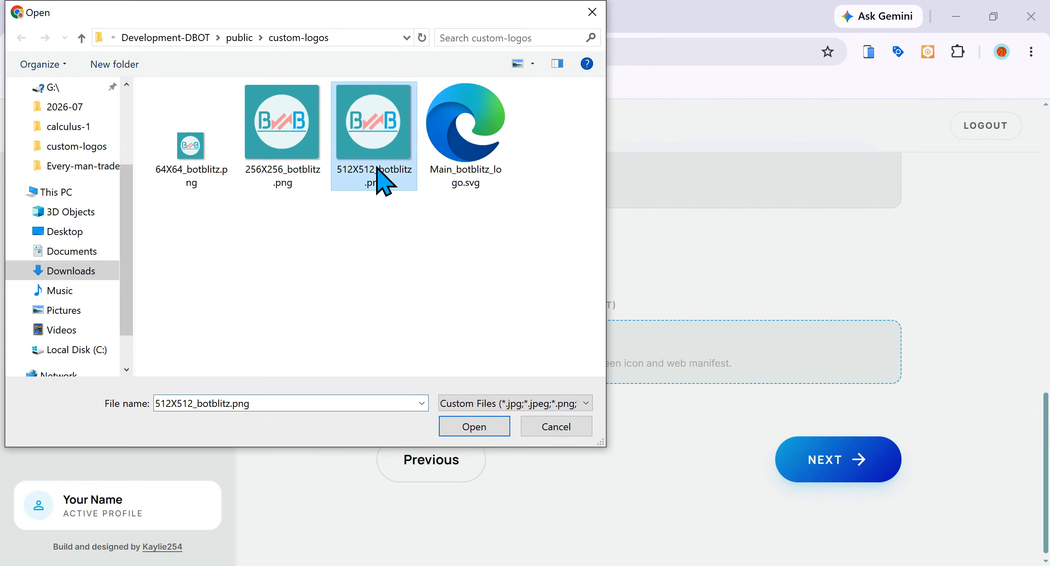
left_click(479, 430)
scroll(734, 521, "down", 3)
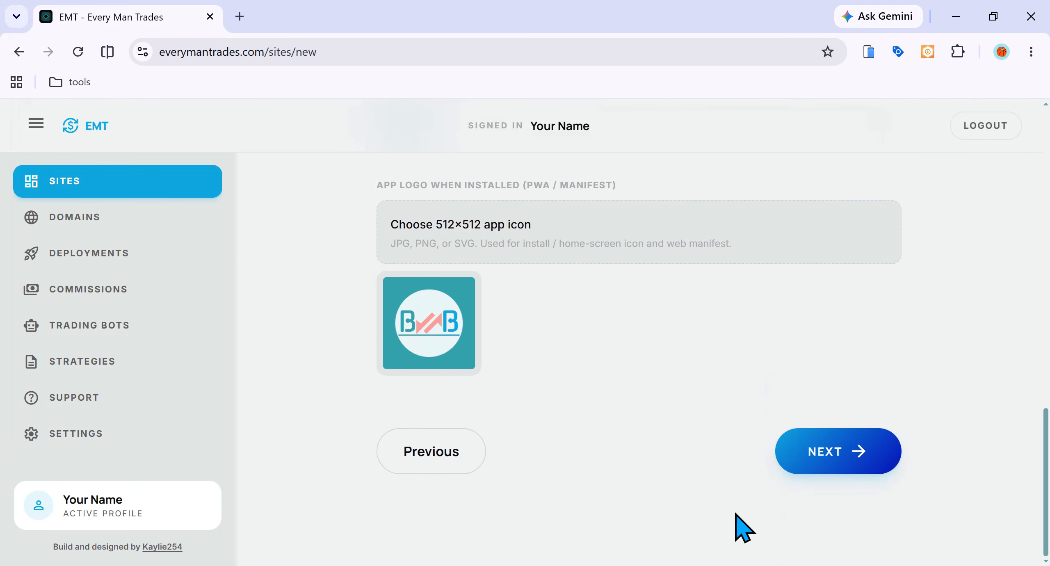
left_click(833, 464)
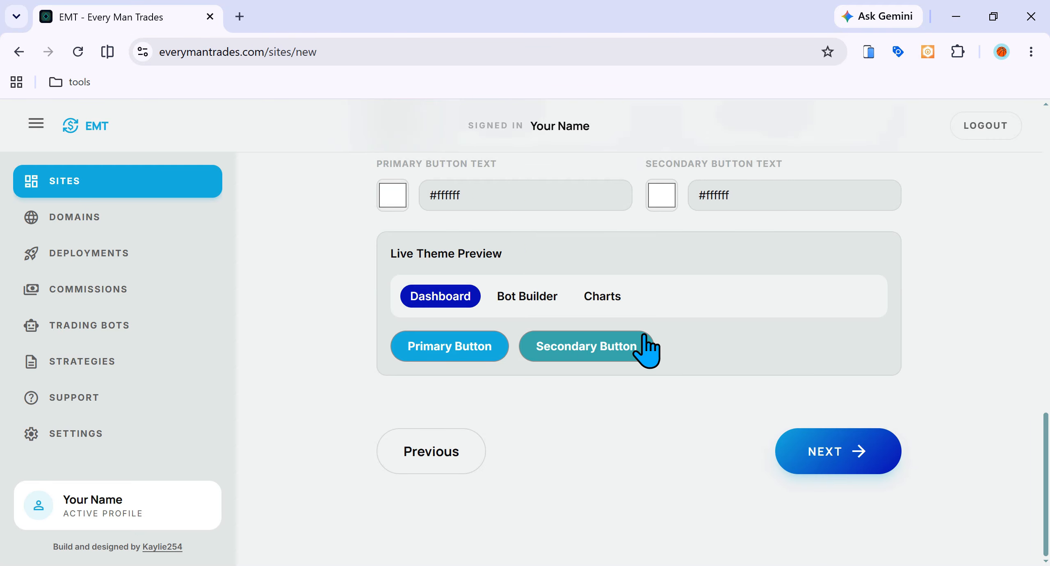
Step: Look through the theme color settings and the live theme preview
scroll(652, 349, "down", 5)
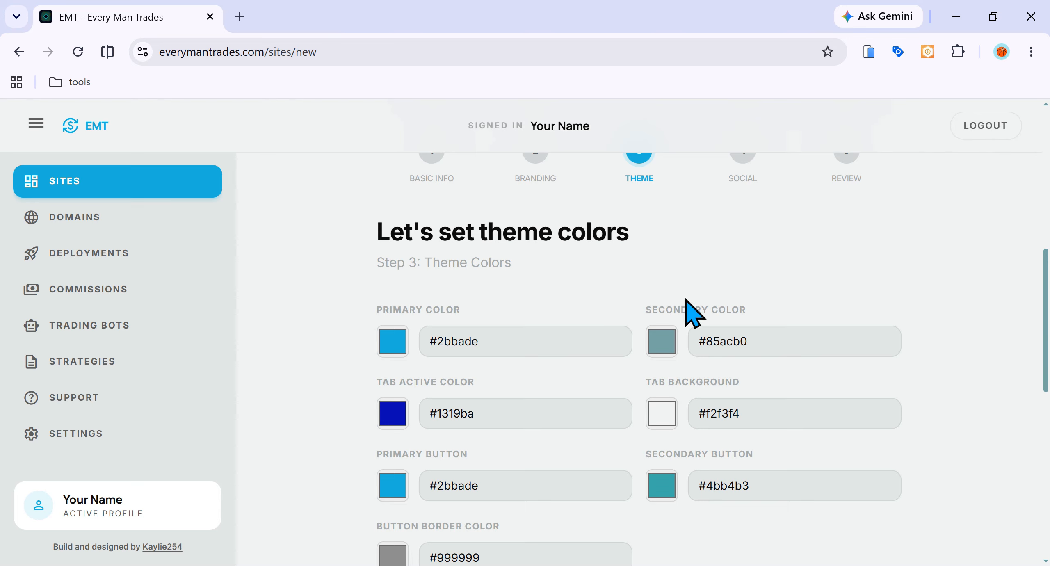
scroll(687, 312, "down", 2)
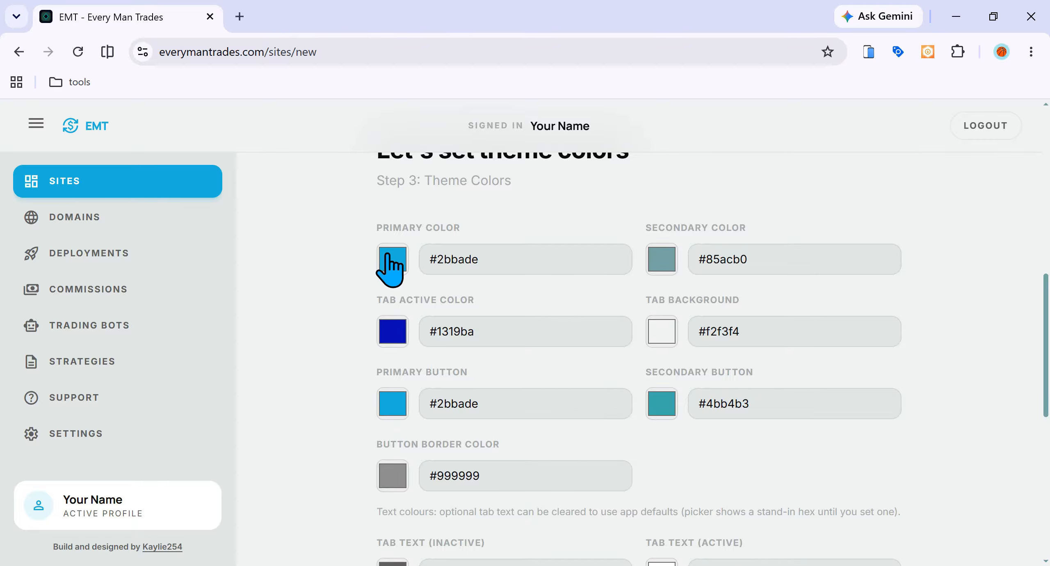
left_click(390, 334)
left_click(314, 340)
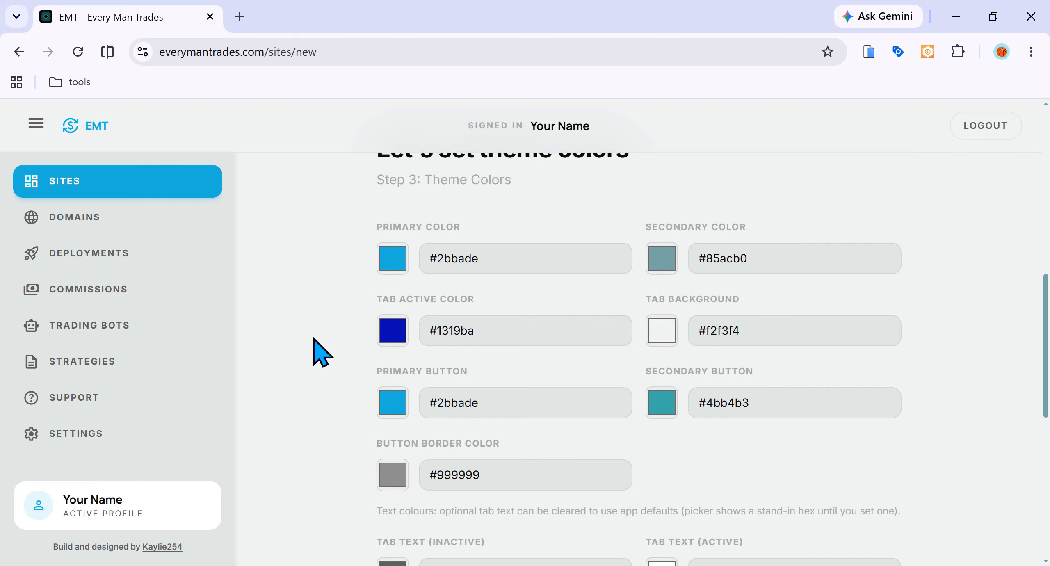
scroll(314, 340, "down", 8)
scroll(314, 338, "down", 2)
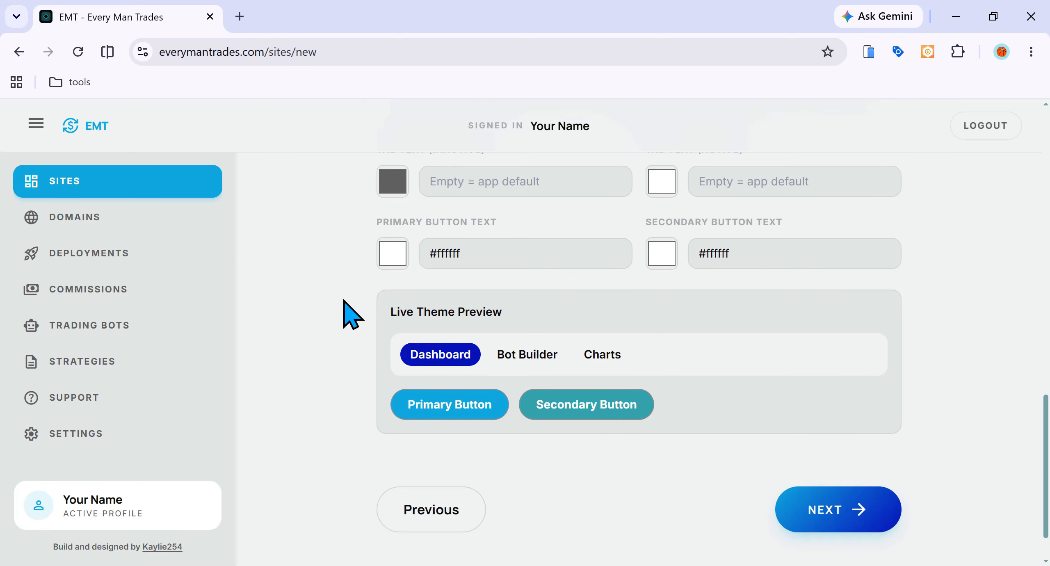
scroll(349, 314, "up", 6)
scroll(348, 313, "up", 4)
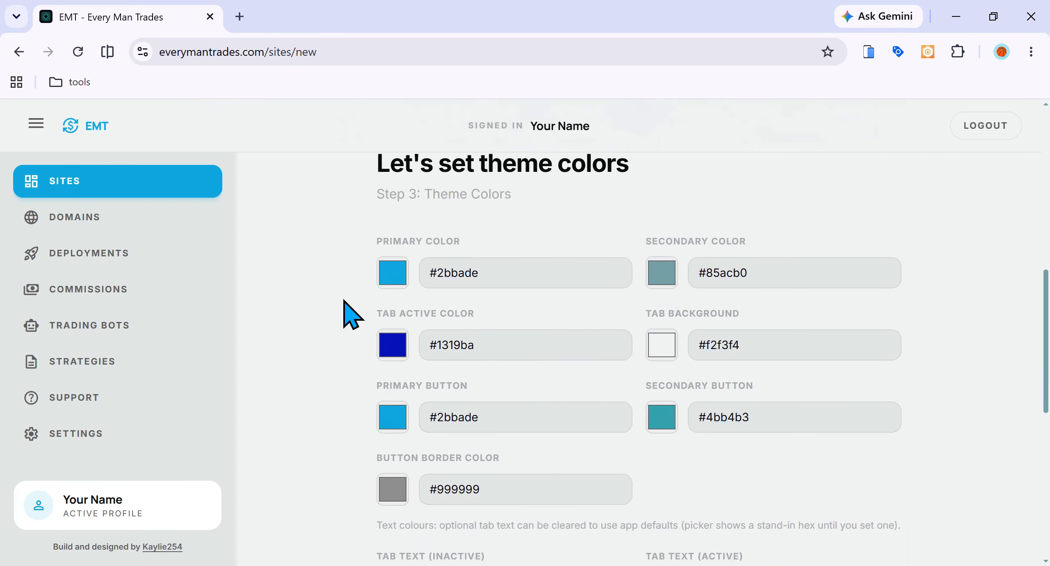
Step: Set the tab active color to teal #13b6b9 and check it in the live theme preview
scroll(347, 312, "down", 2)
left_click(395, 260)
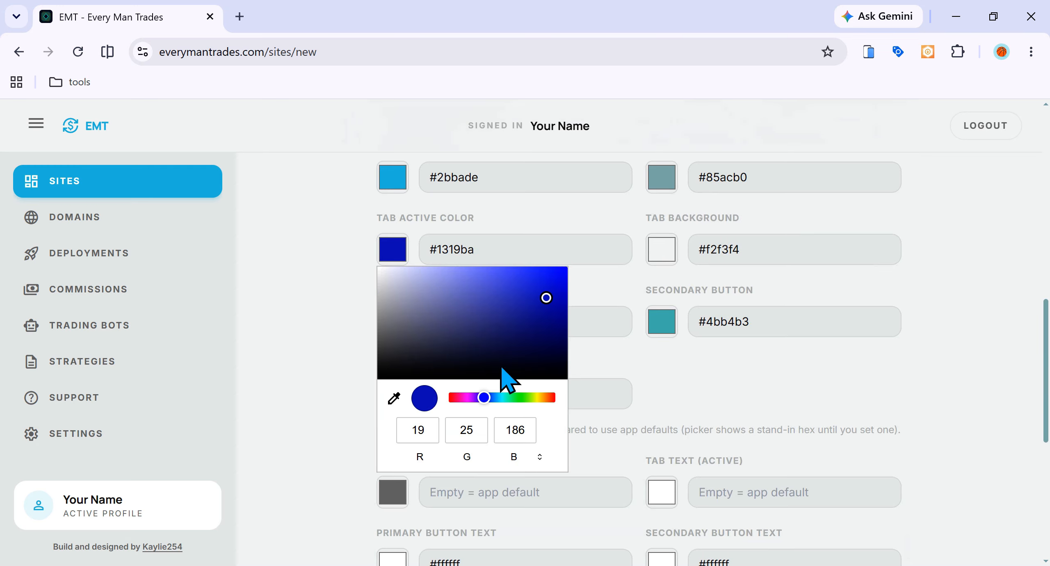
left_click_drag(484, 397, 503, 403)
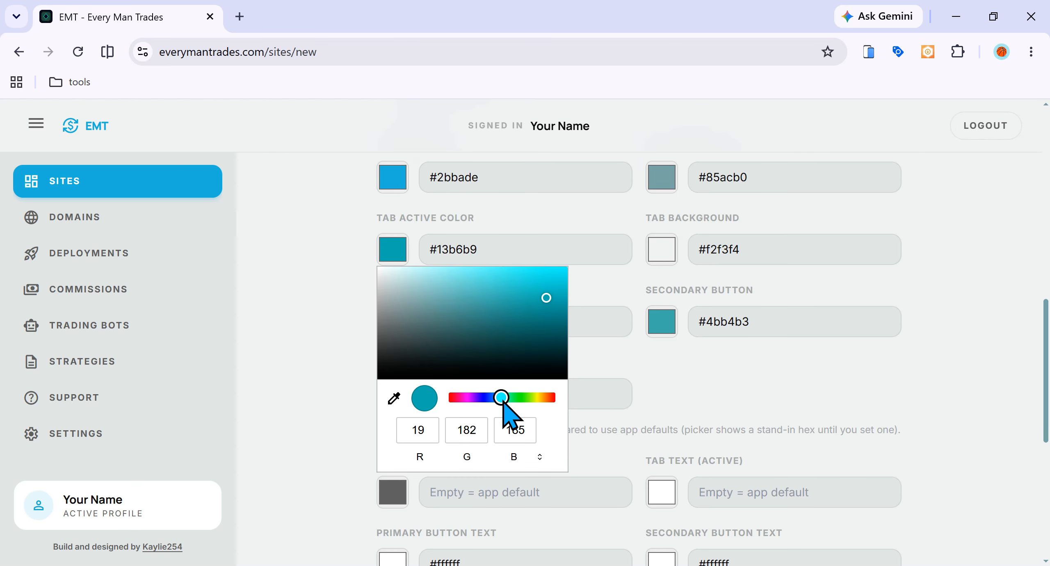
left_click(339, 350)
scroll(336, 349, "down", 6)
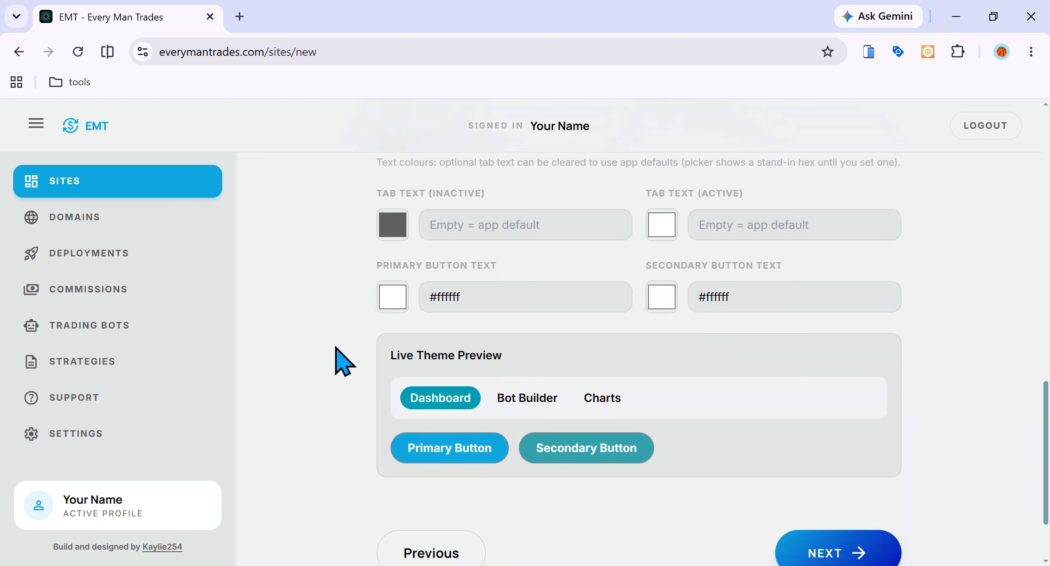
scroll(335, 353, "down", 3)
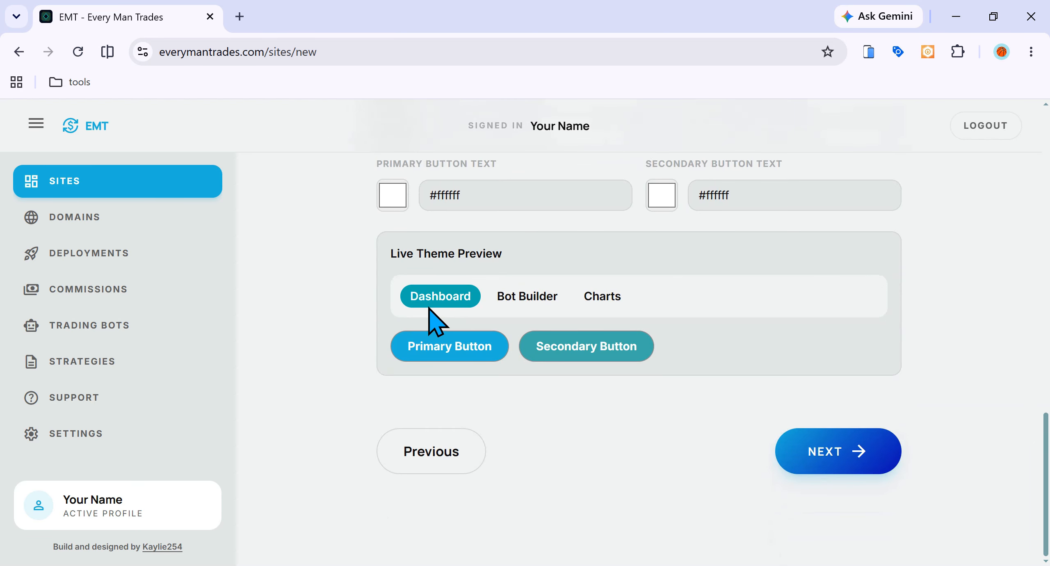
Step: Set the tab background color to olive #9b9231 and check it in the live theme preview
scroll(344, 221, "up", 5)
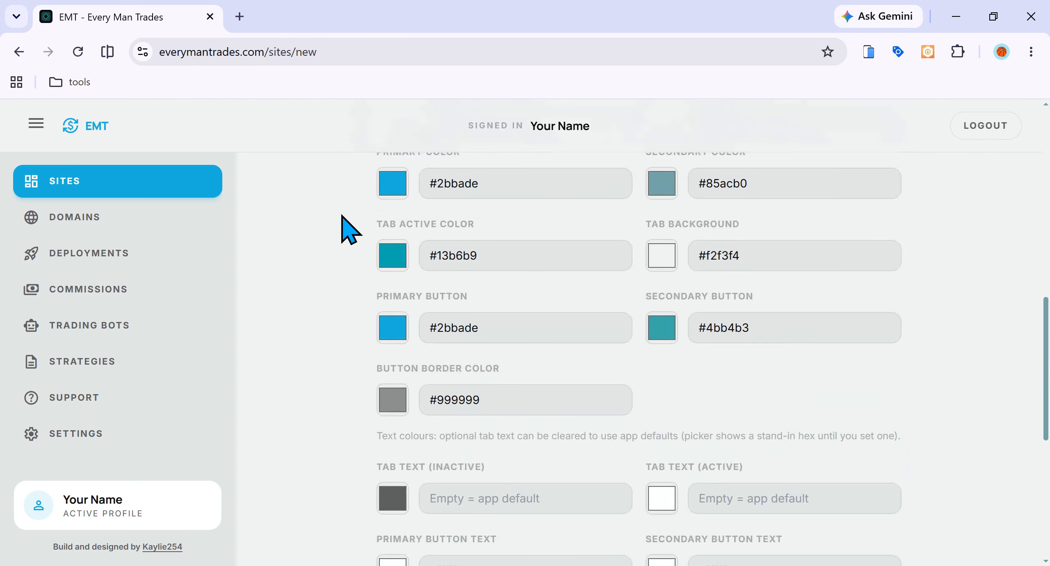
scroll(342, 216, "up", 1)
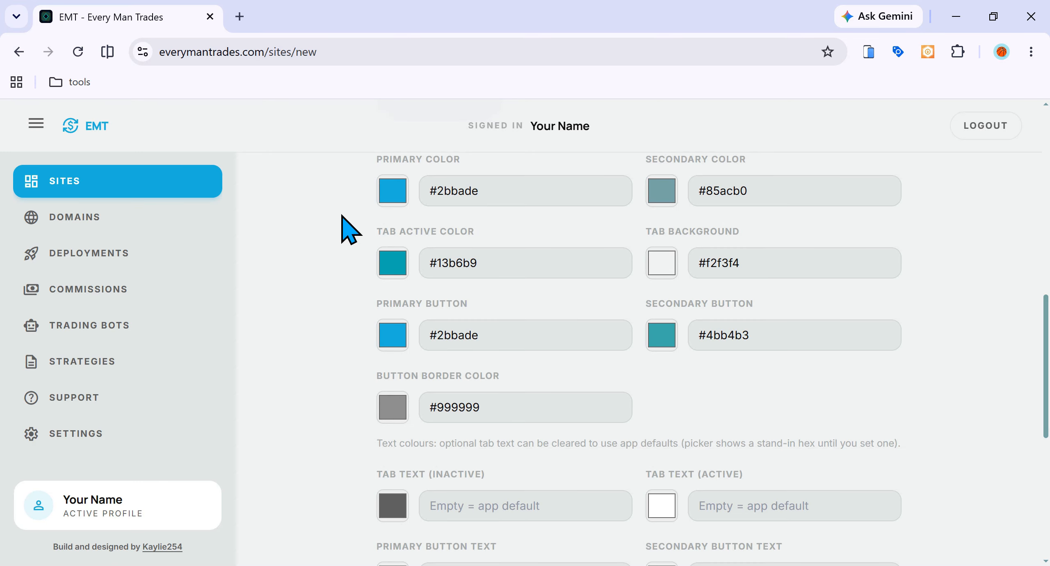
left_click(660, 269)
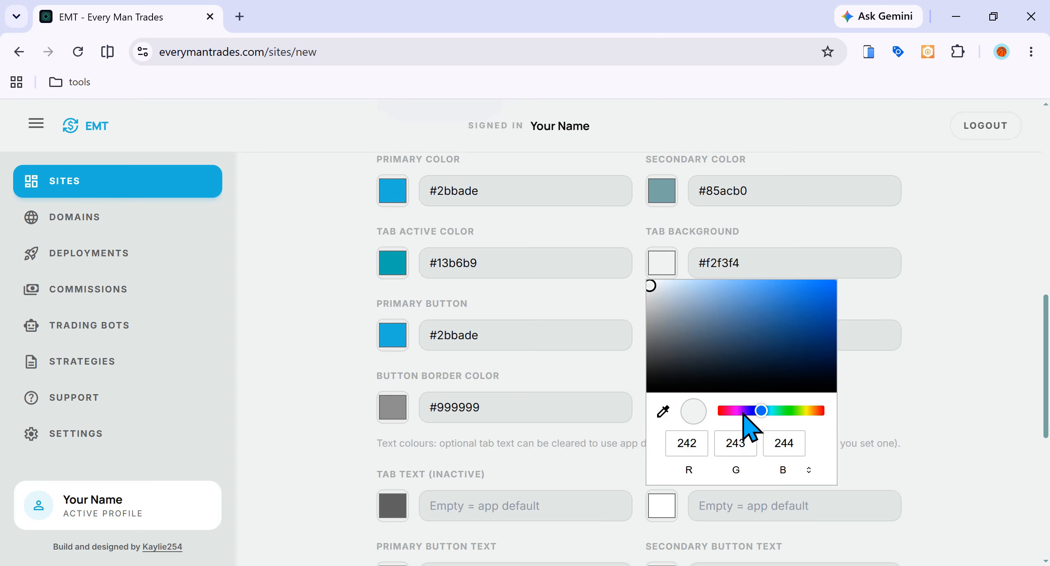
left_click_drag(653, 292, 776, 325)
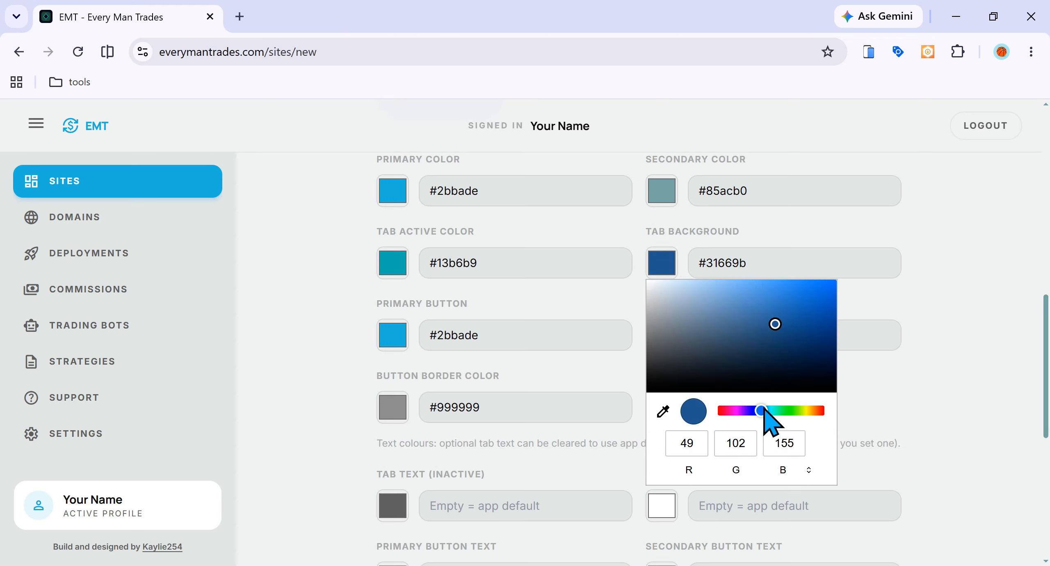
left_click_drag(761, 410, 808, 411)
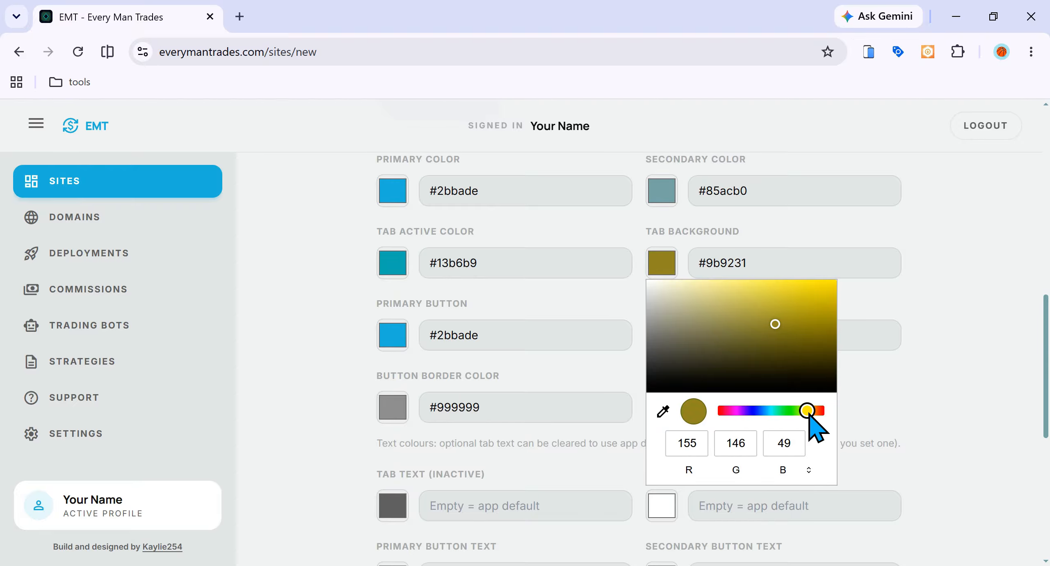
left_click(964, 417)
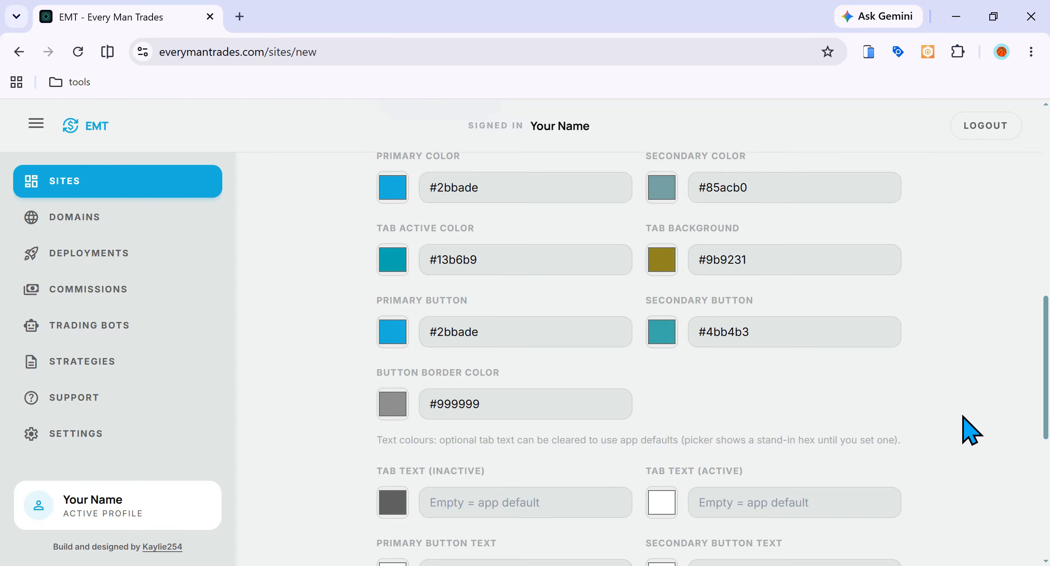
scroll(964, 416, "down", 9)
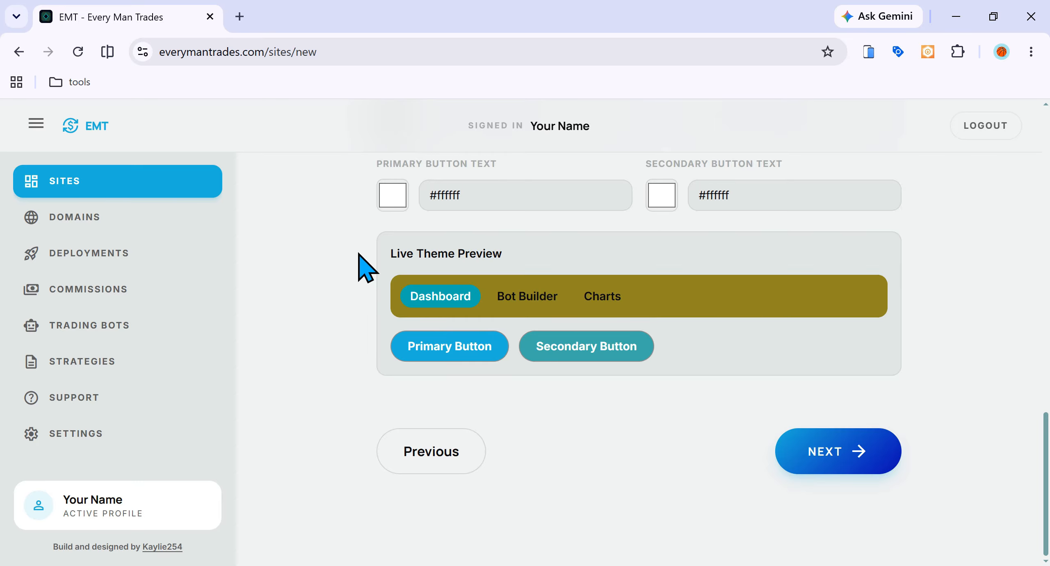
Step: Set the active tab text color to black #000000 and check it in the live theme preview
scroll(359, 255, "up", 3)
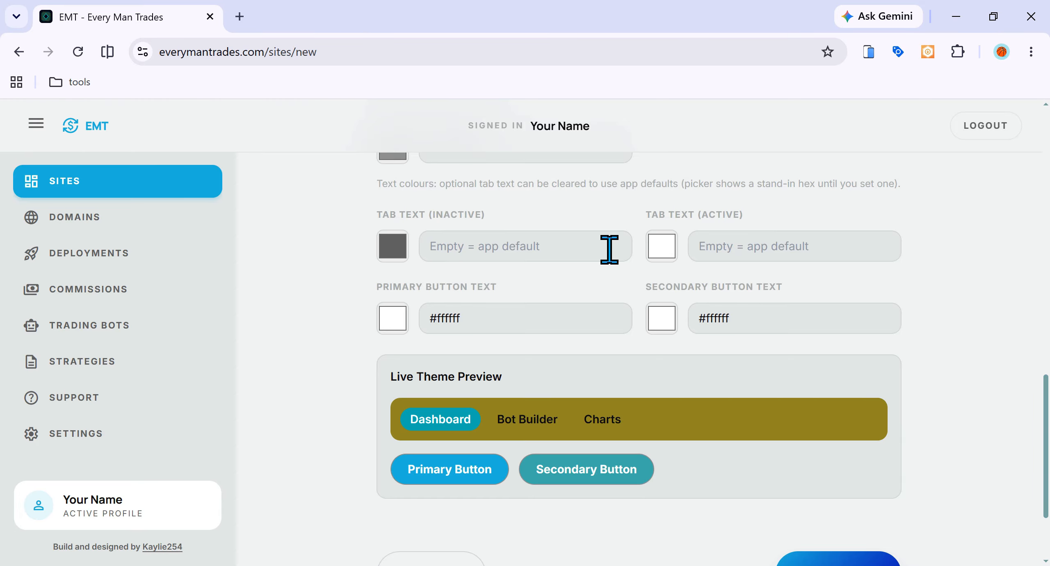
left_click(665, 247)
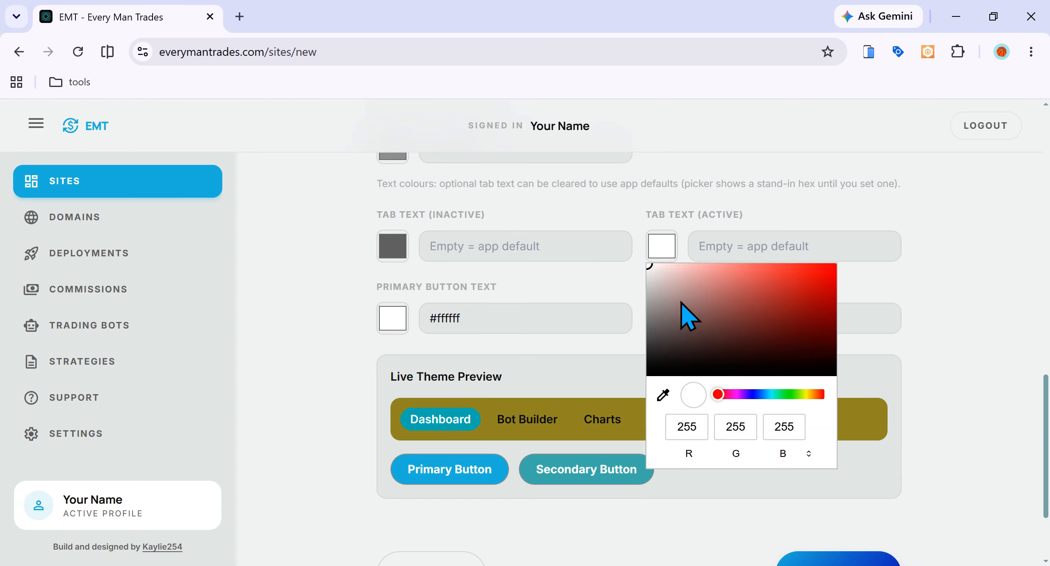
left_click_drag(652, 274, 805, 291)
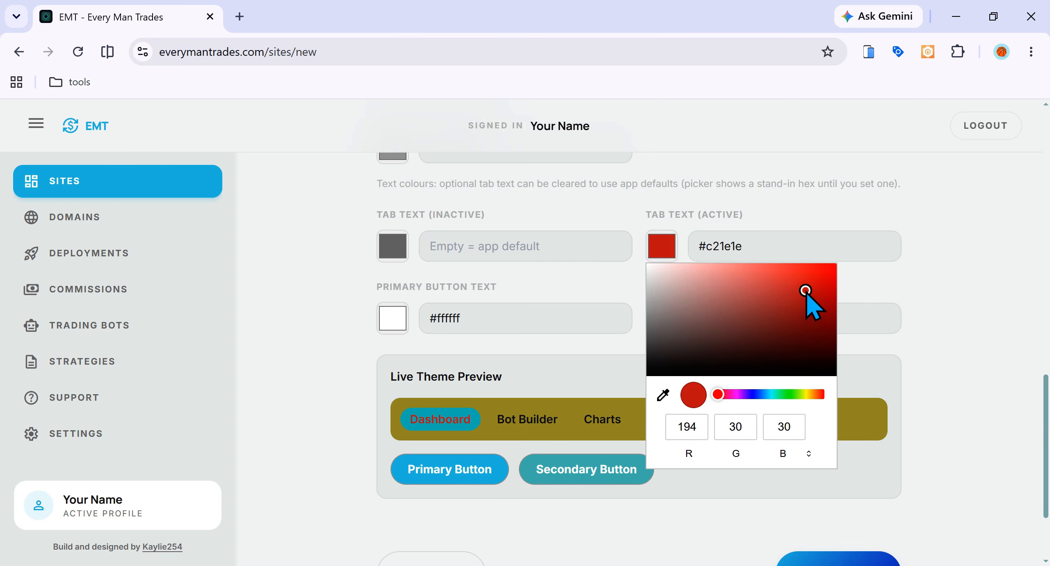
mouse_move(721, 393)
left_mouse_down()
mouse_move(814, 398)
mouse_move(724, 404)
left_mouse_up()
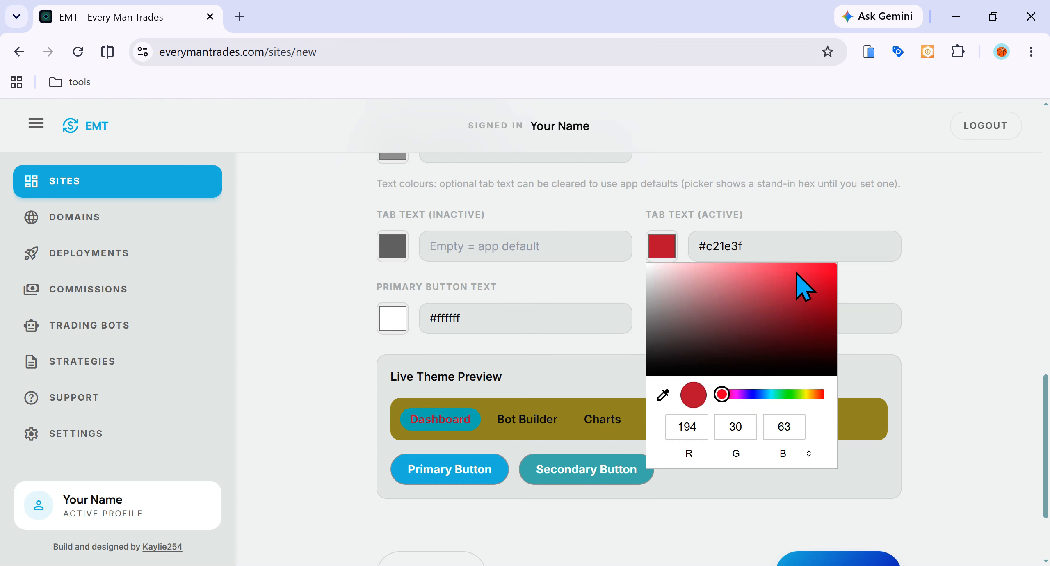
left_click_drag(805, 292, 758, 377)
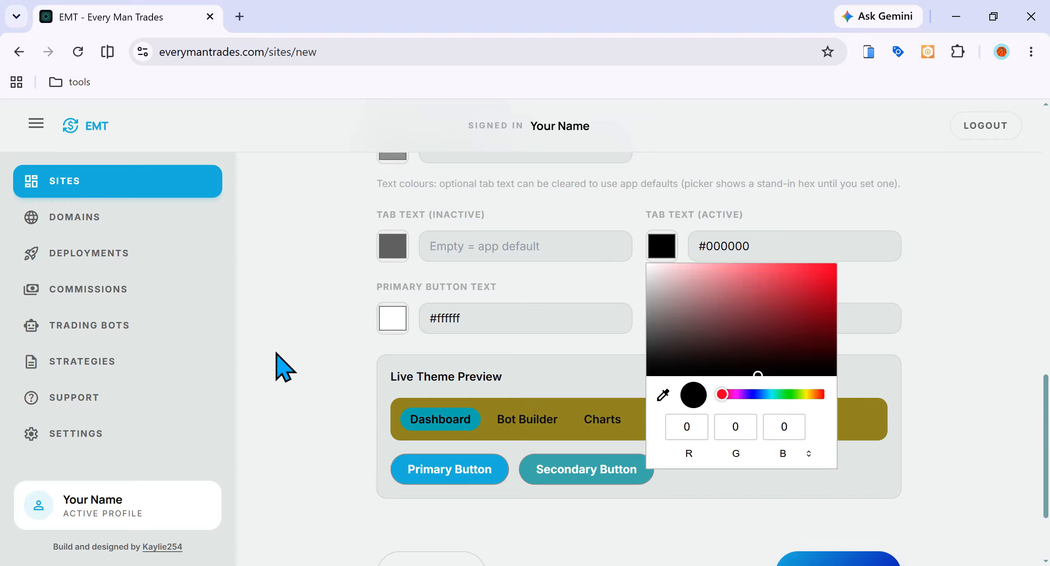
left_click(311, 373)
scroll(311, 373, "down", 3)
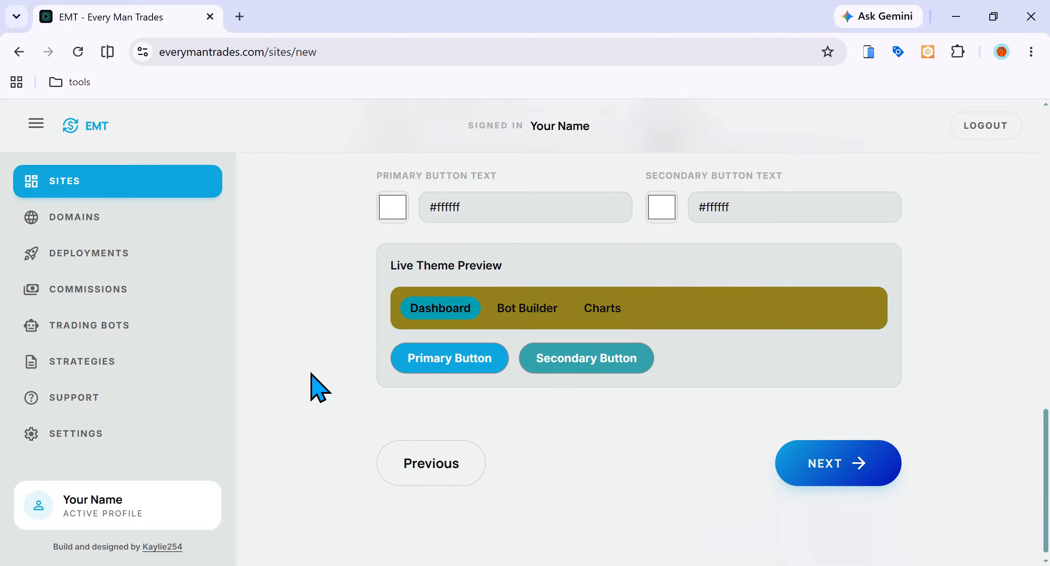
Step: Accept the theme colors and continue to the Social Links step
left_click(832, 452)
scroll(385, 217, "up", 4)
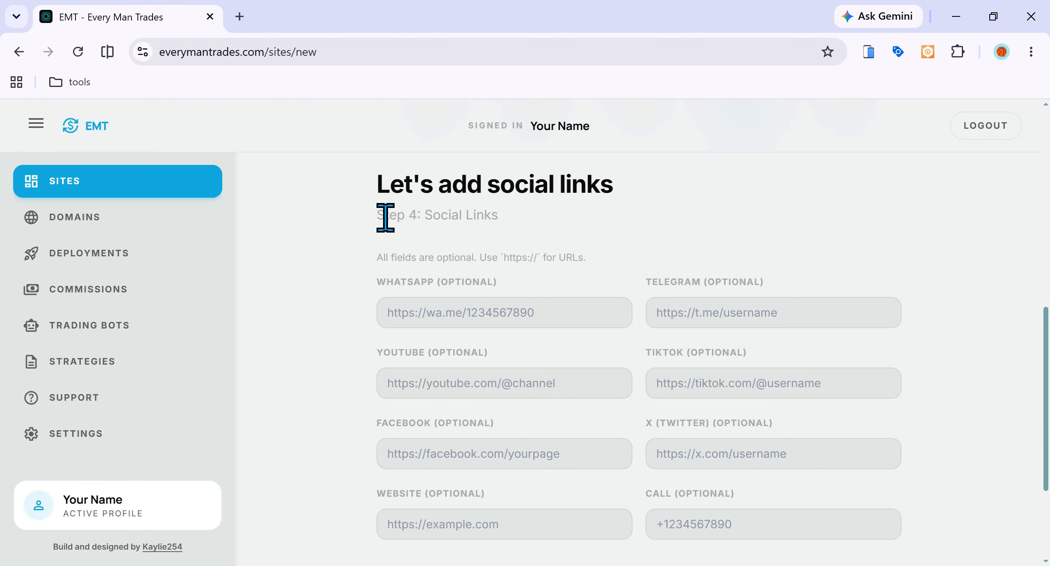
scroll(386, 217, "up", 4)
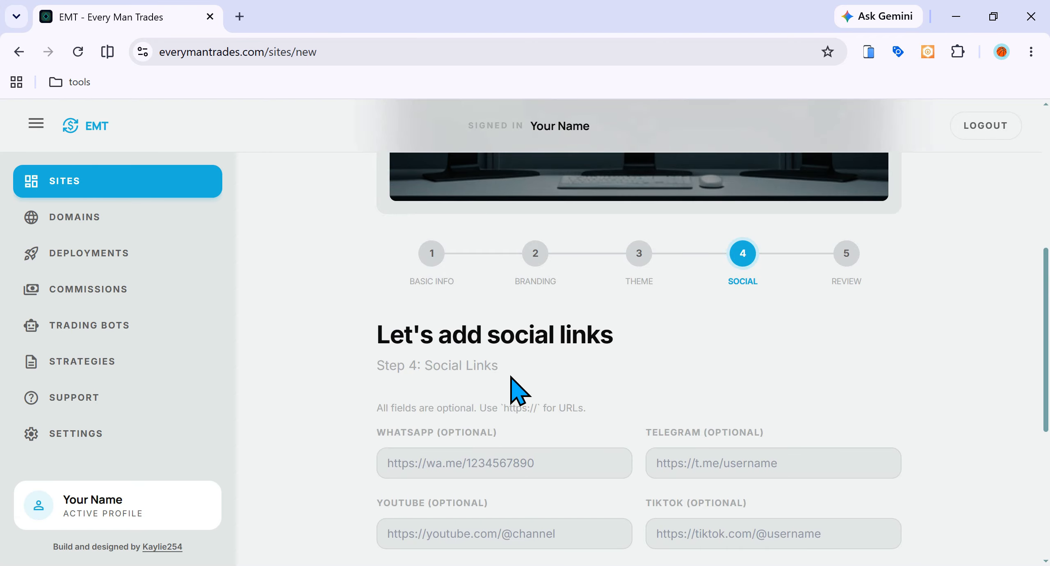
scroll(517, 391, "down", 3)
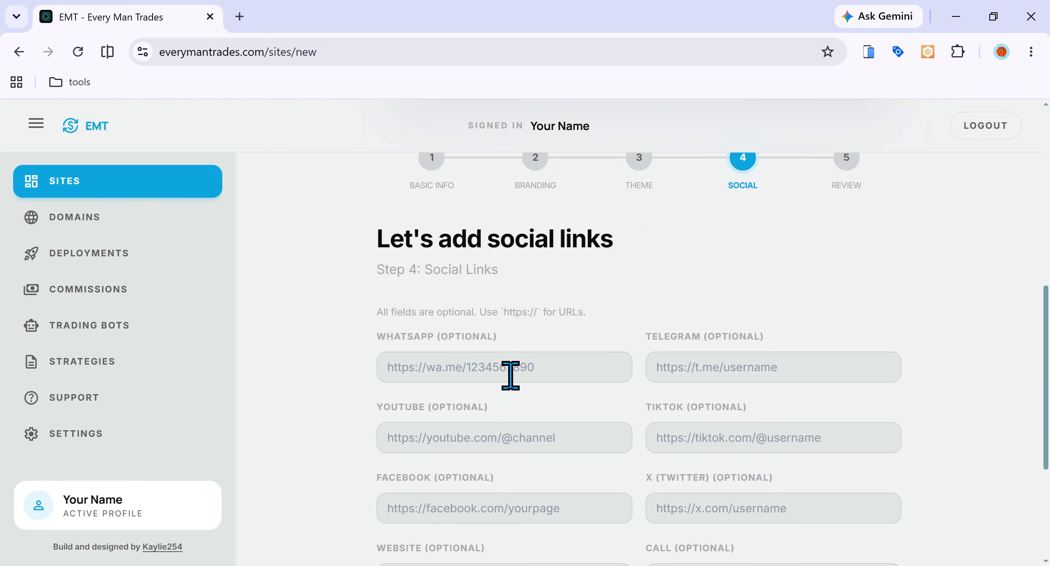
left_click(494, 368)
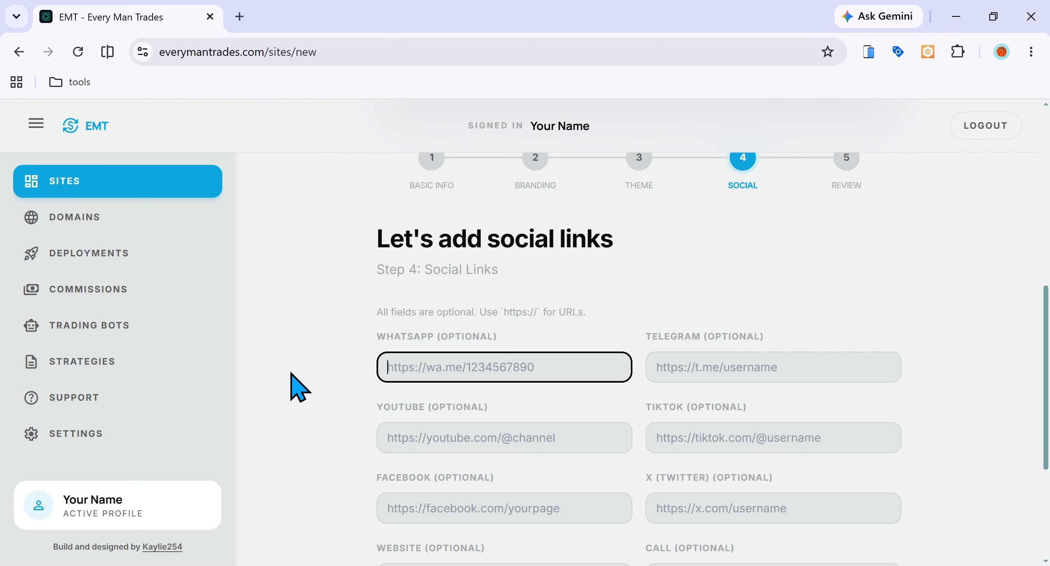
type("http")
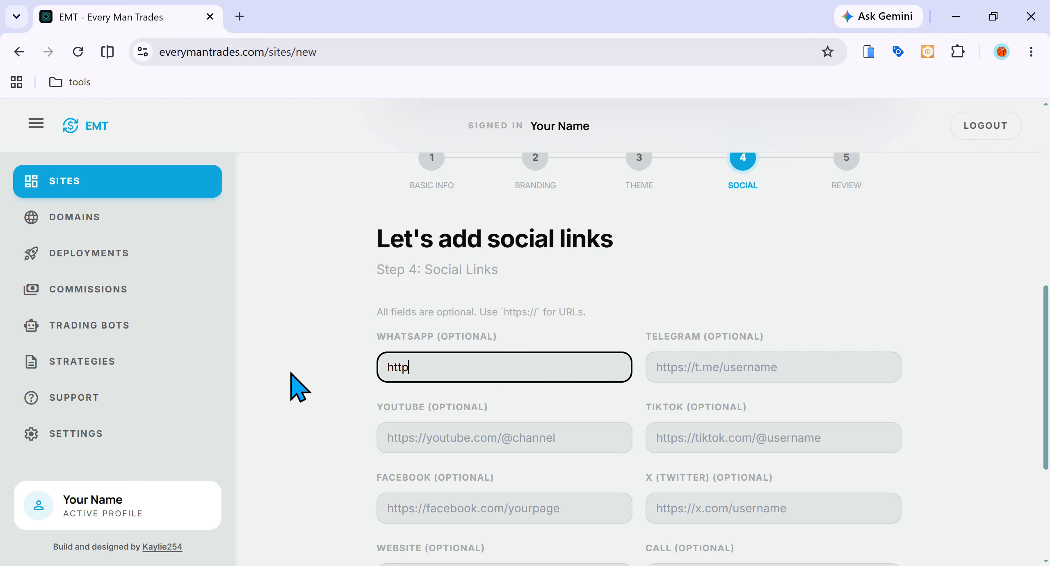
type("s://wa.me")
left_click(290, 368)
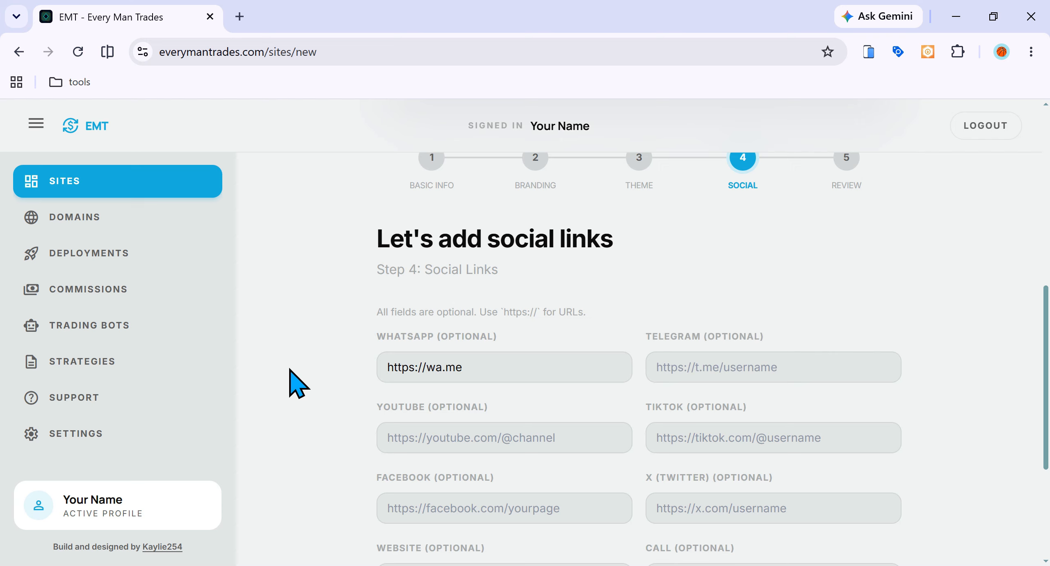
scroll(292, 376, "down", 2)
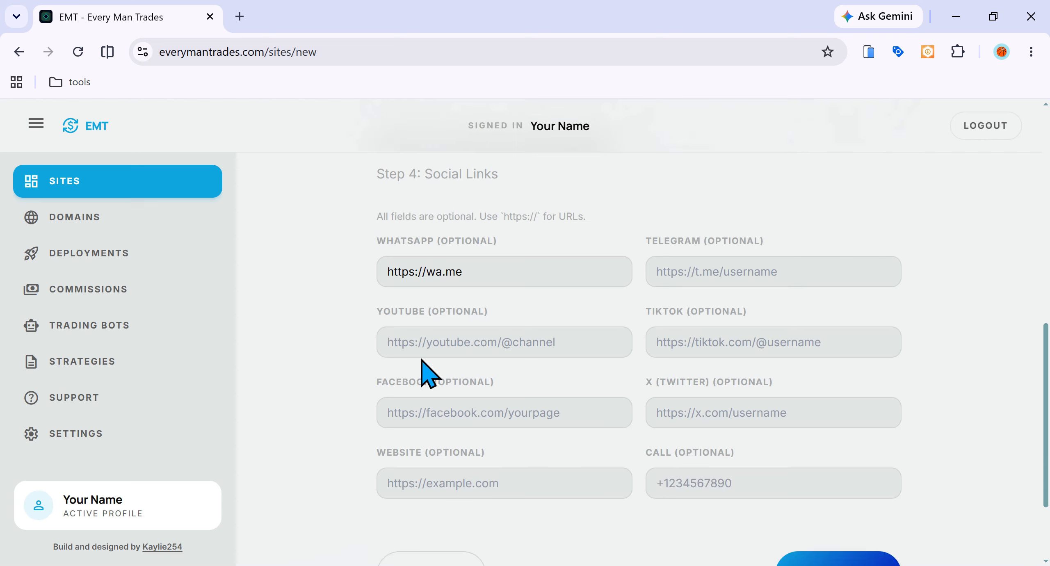
left_click(432, 343)
type("h")
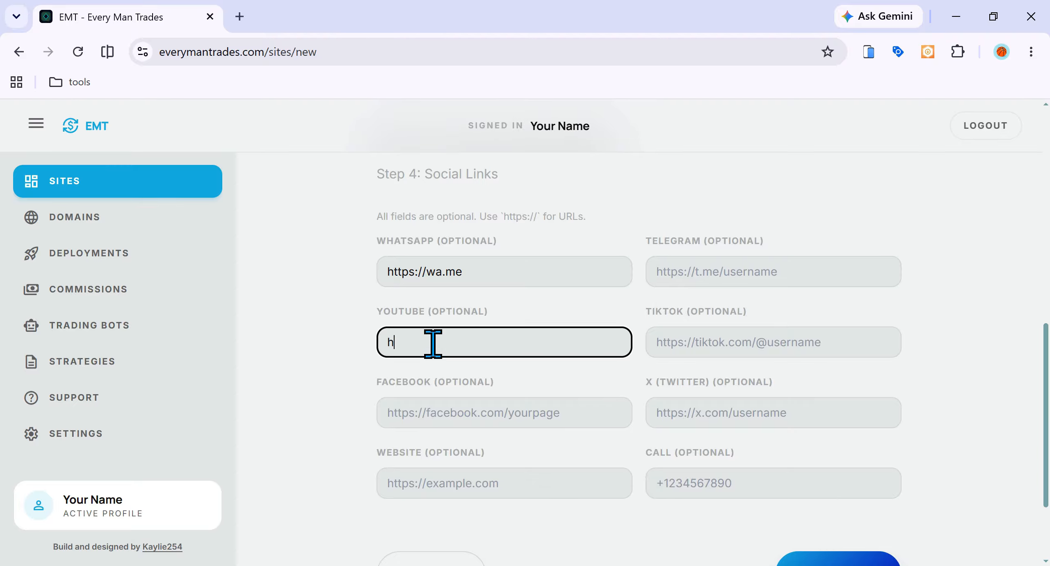
type("ttps://youtube.com")
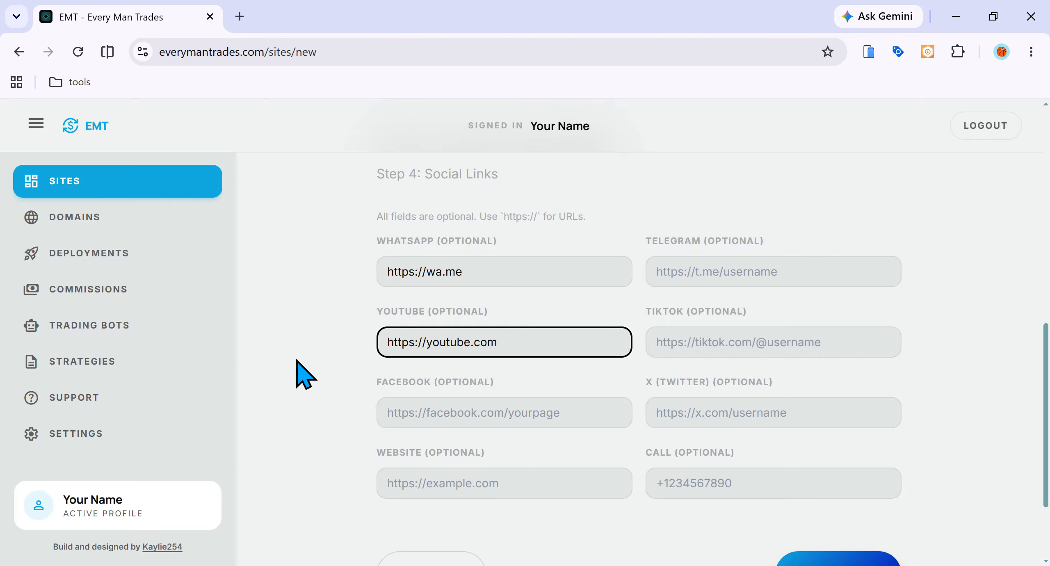
left_click(296, 360)
Step: Check the remaining optional social links, leave them empty and continue to the Review step
scroll(296, 361, "down", 3)
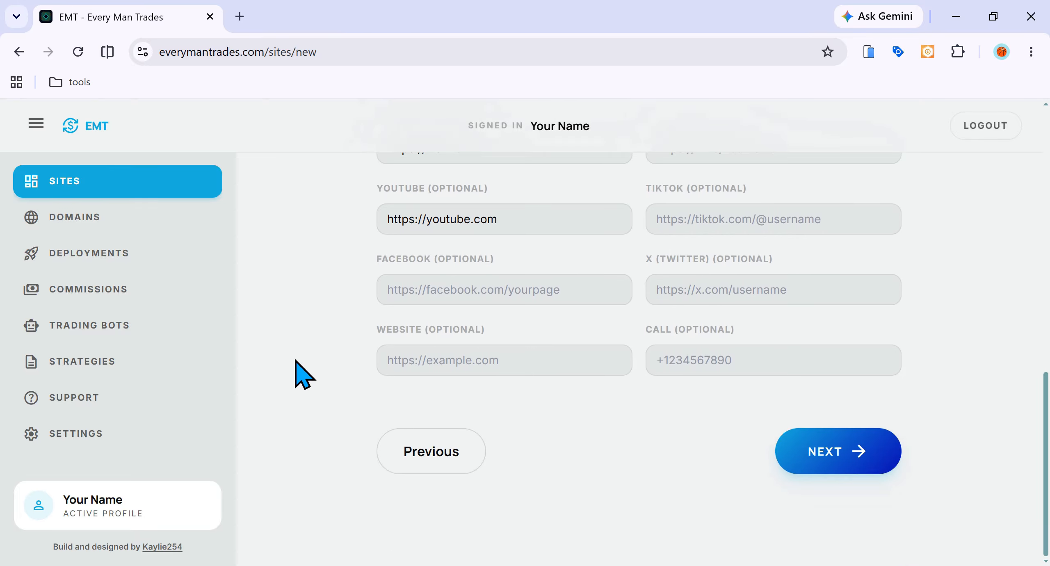
scroll(692, 371, "up", 8)
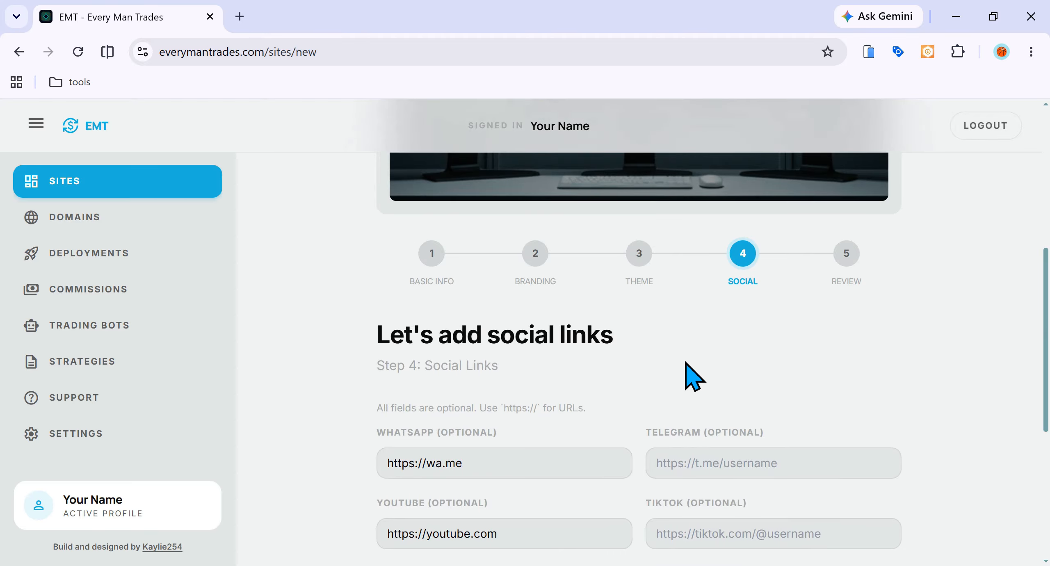
scroll(686, 375, "down", 8)
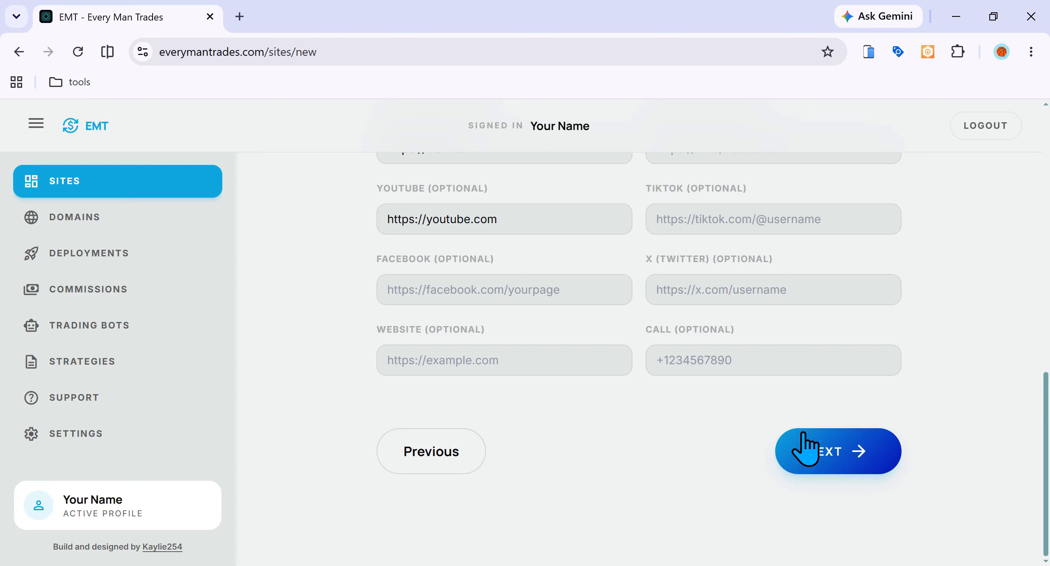
left_click(805, 447)
Step: Review the site summary, agree to the 11% partnership revenue share and create the site
scroll(375, 272, "up", 4)
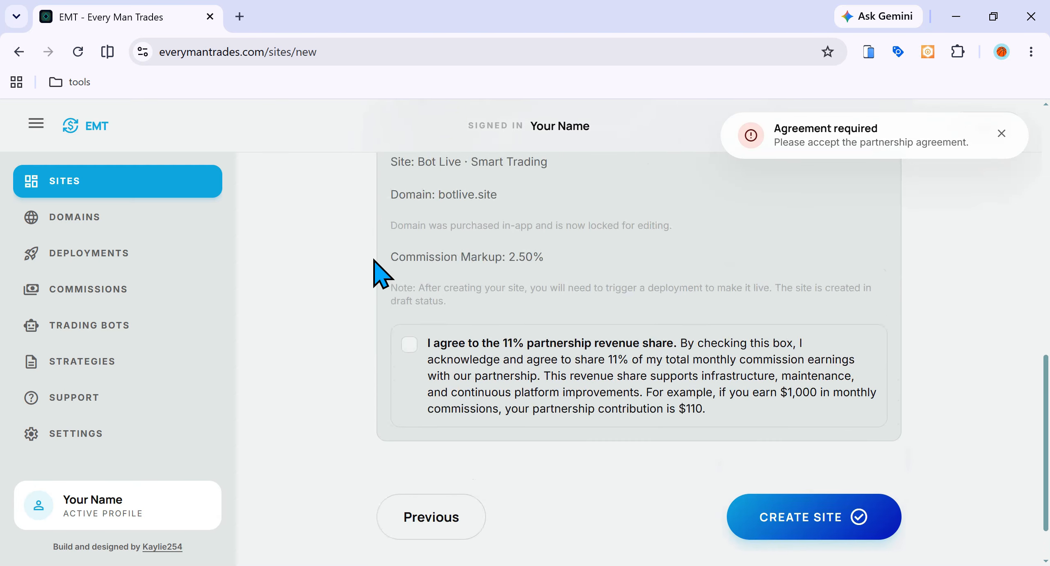
scroll(373, 271, "up", 2)
scroll(374, 271, "down", 2)
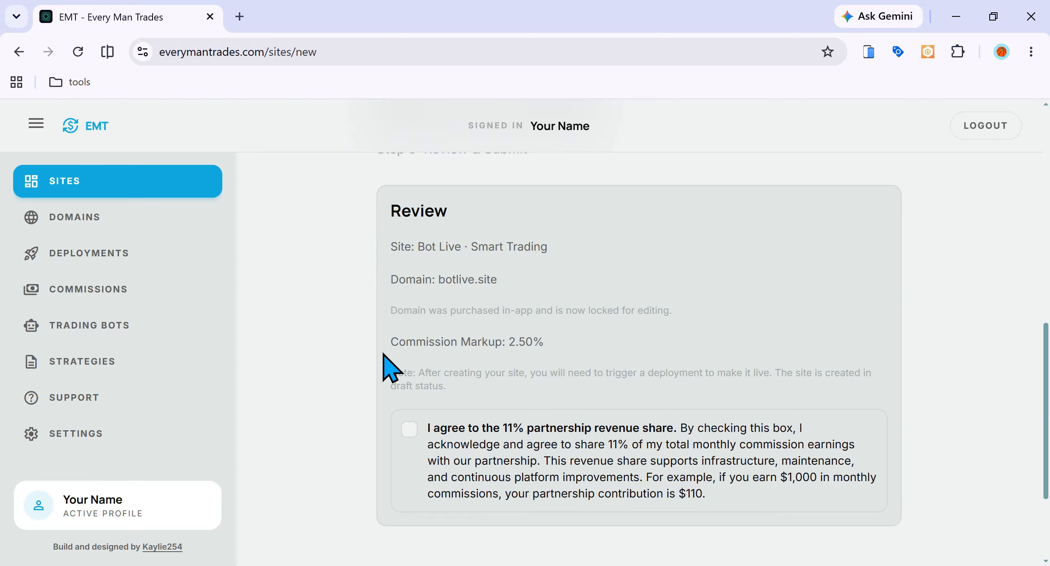
left_click(409, 429)
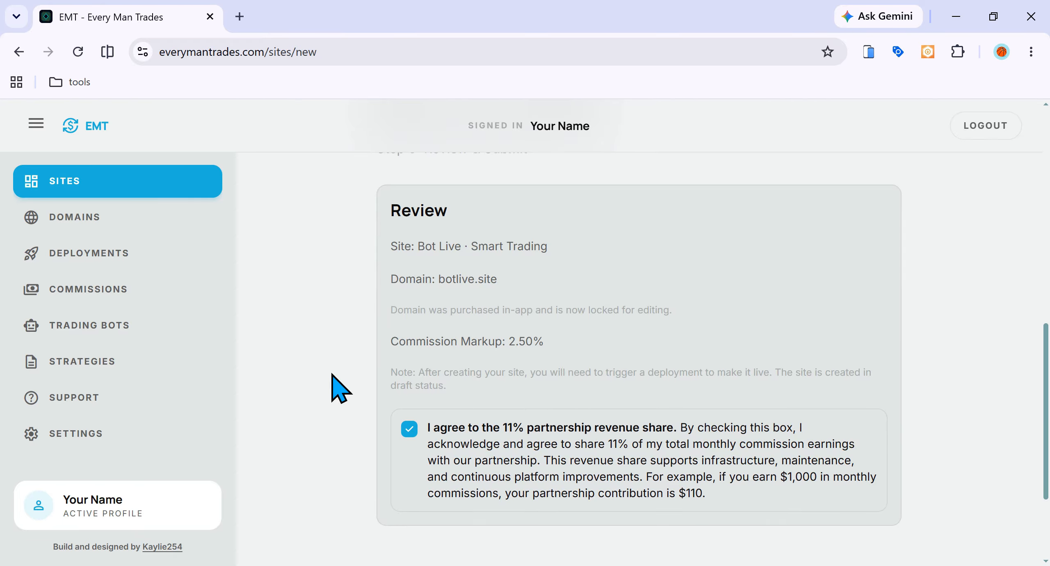
scroll(334, 375, "down", 3)
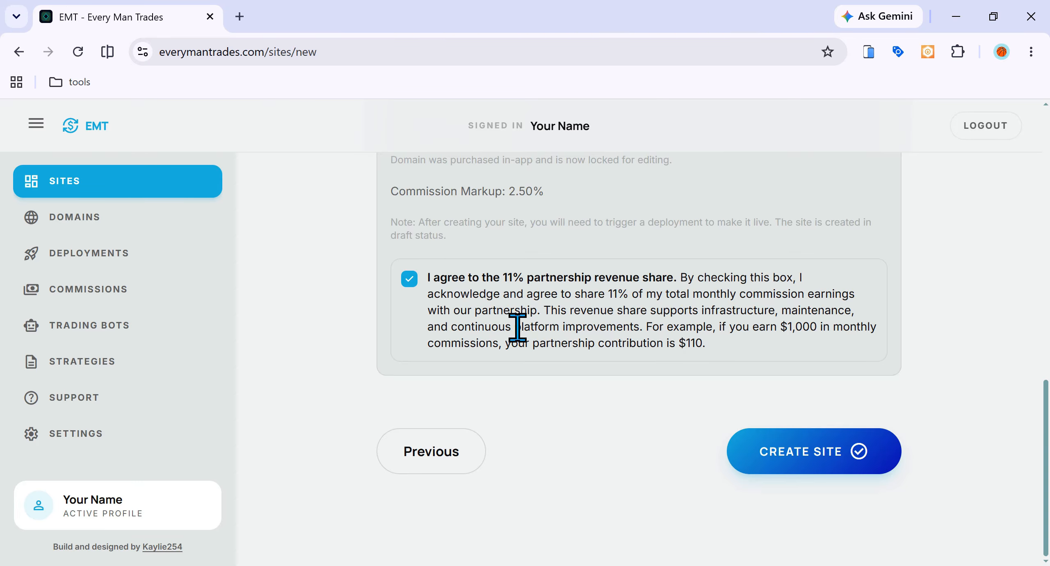
left_click(796, 463)
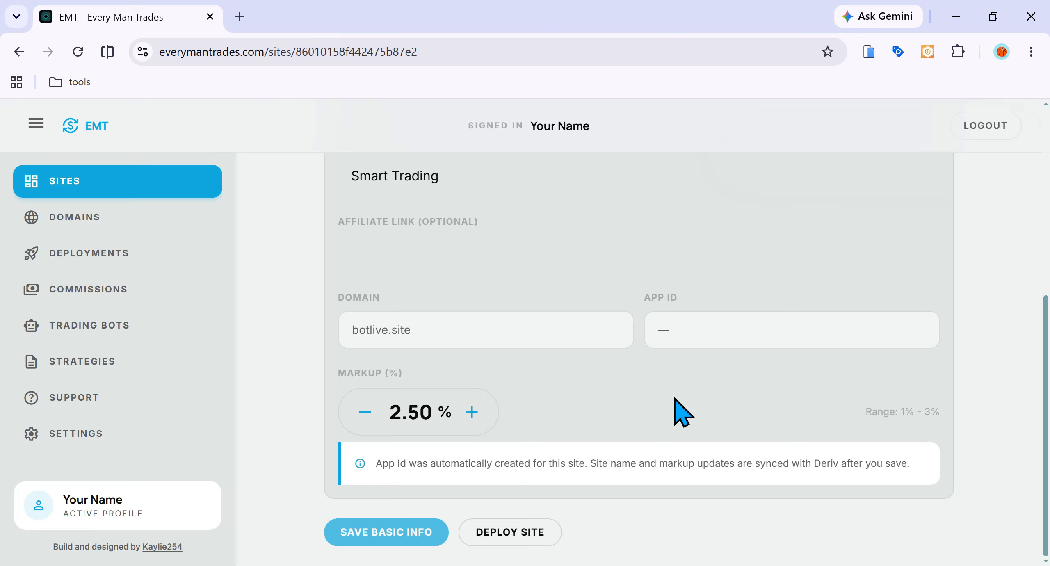
Step: Look through the basic info, branding, theme and social link settings in the botlive.site editor
scroll(677, 410, "up", 4)
scroll(683, 412, "up", 2)
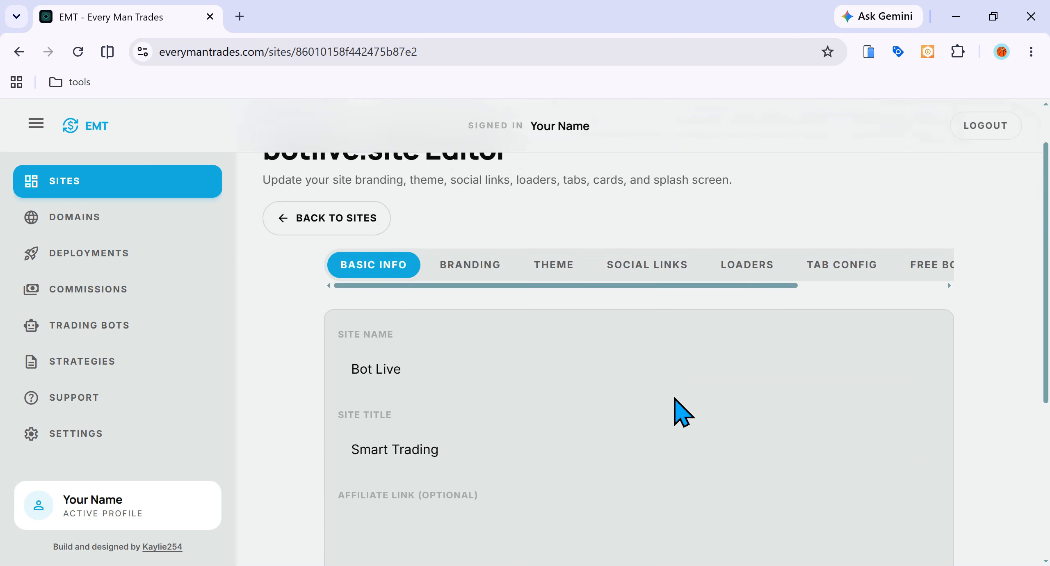
scroll(683, 413, "down", 6)
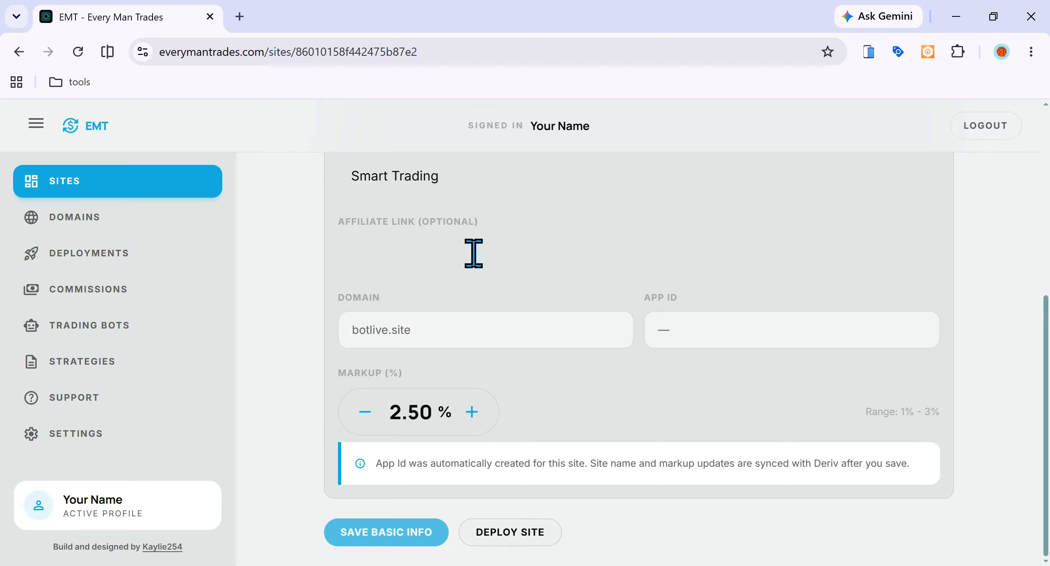
scroll(474, 251, "up", 6)
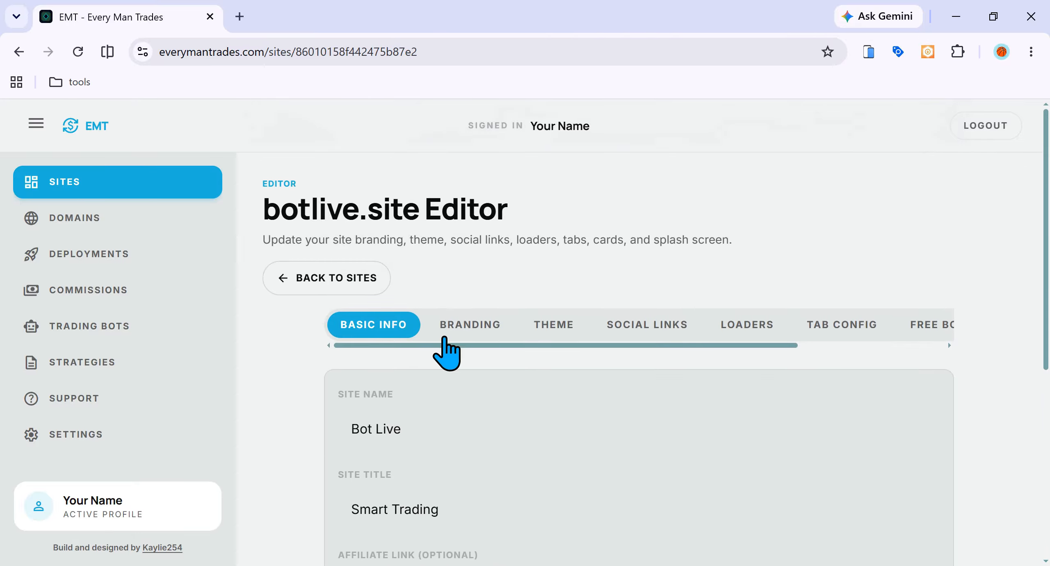
left_click(482, 340)
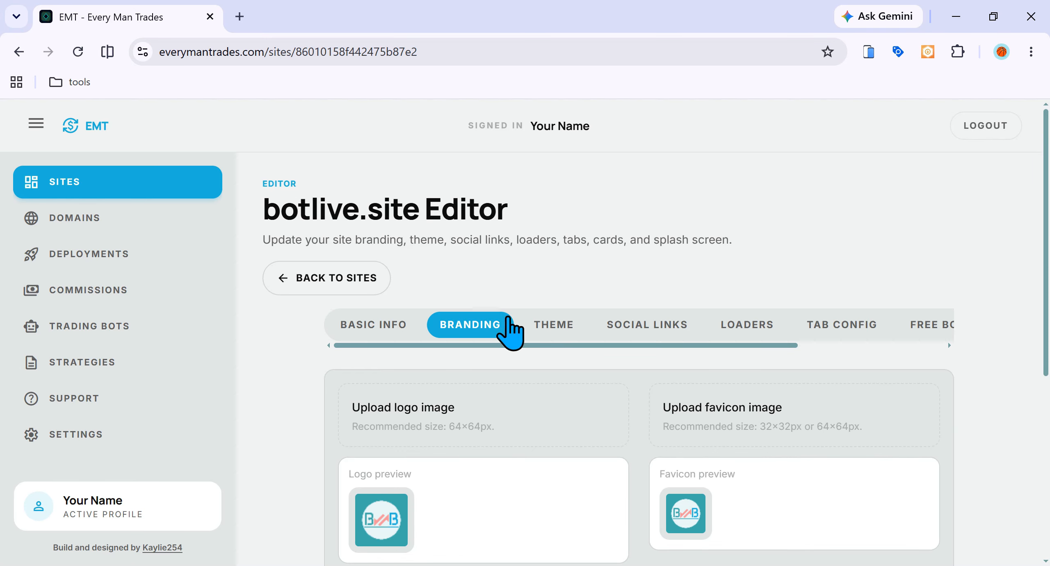
left_click(568, 328)
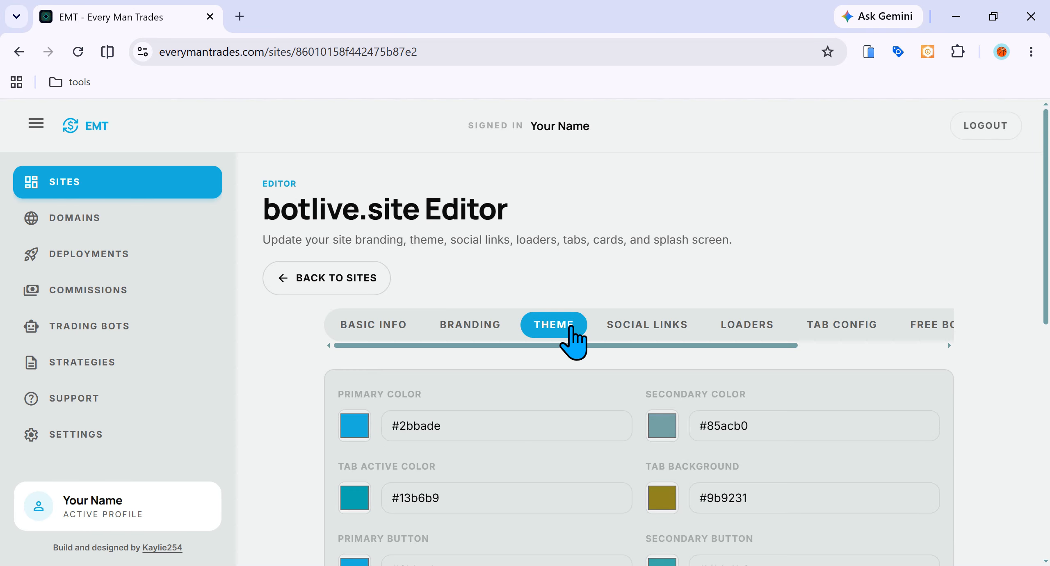
left_click(658, 328)
Step: Choose the Pulse Dots loader for the site and save the loader configuration
left_click(743, 328)
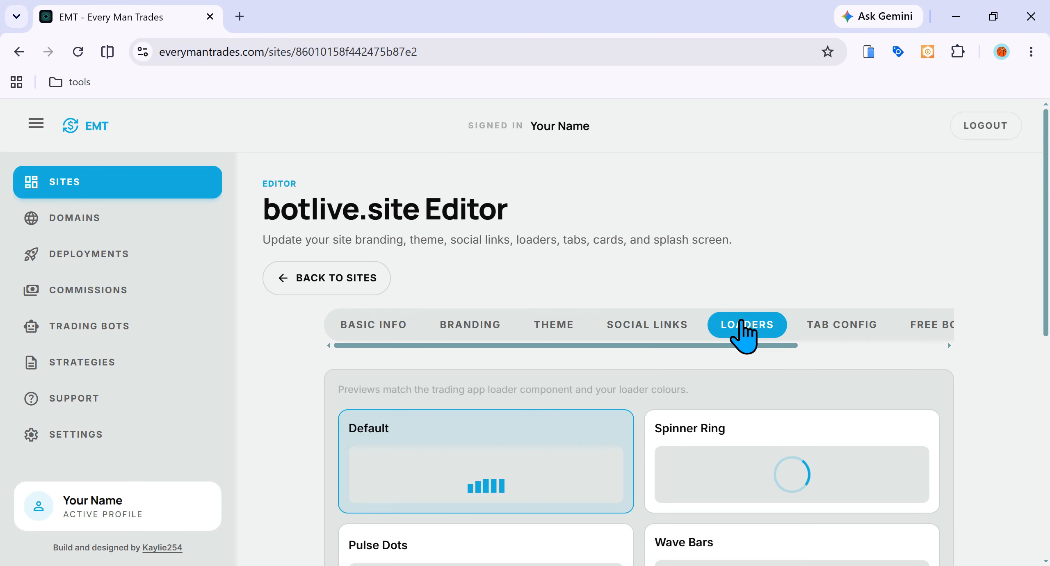
scroll(743, 332, "down", 5)
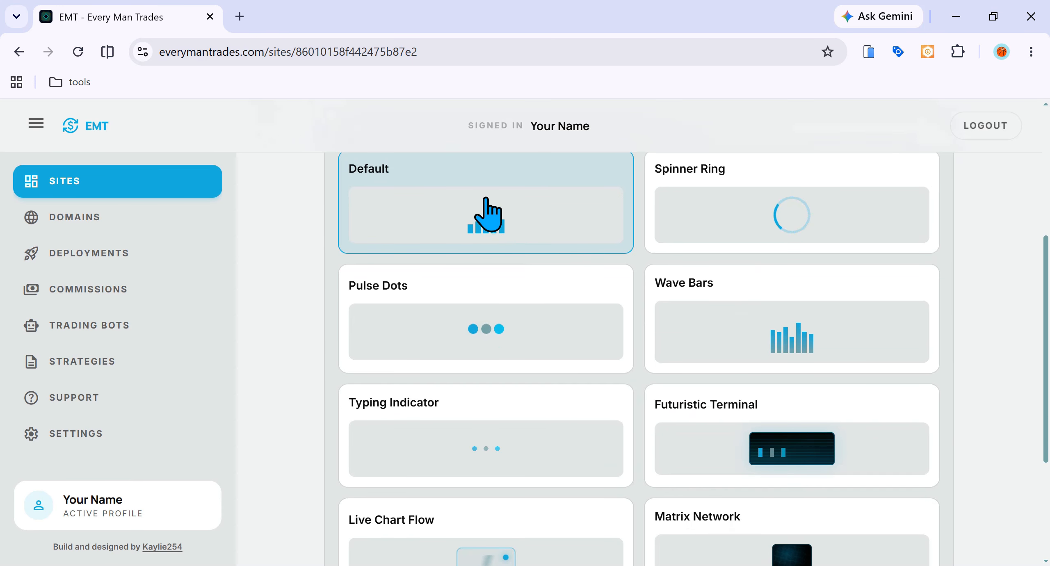
left_click(519, 330)
scroll(703, 389, "down", 4)
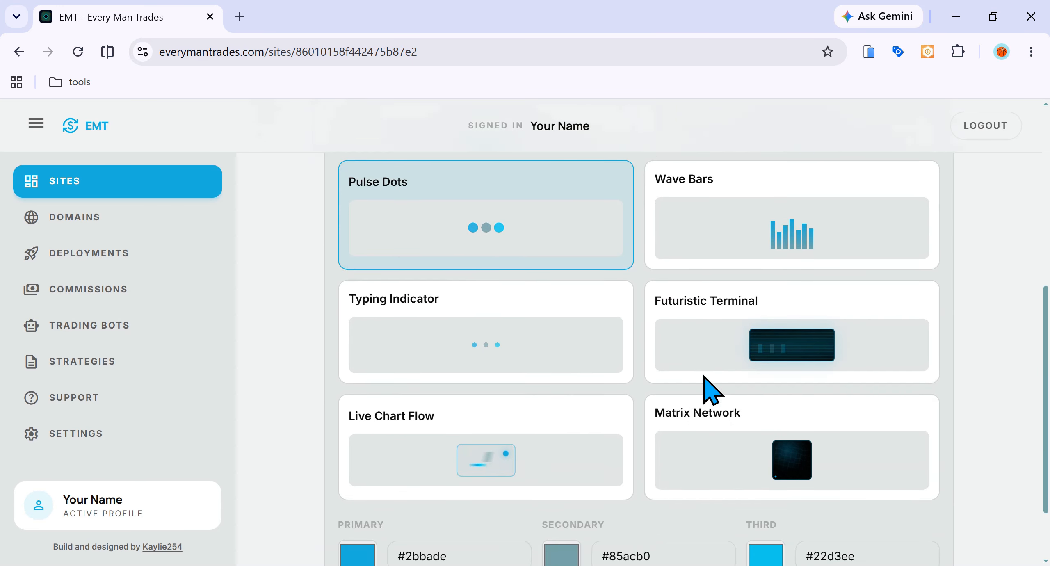
left_click(377, 537)
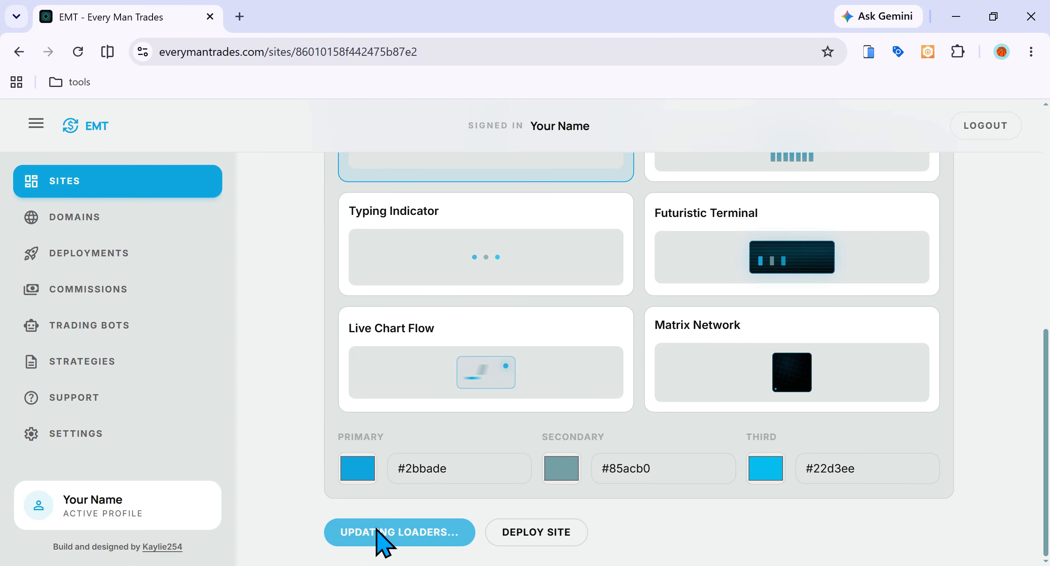
Step: Move the Free Bots tab above Dashboard in the site's tab configuration
scroll(780, 316, "up", 8)
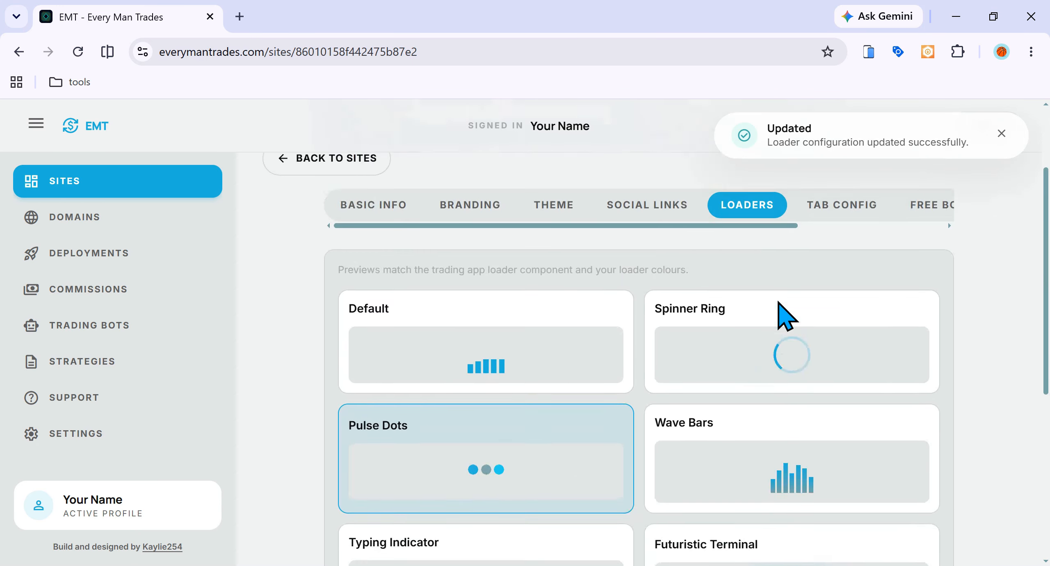
left_click(839, 259)
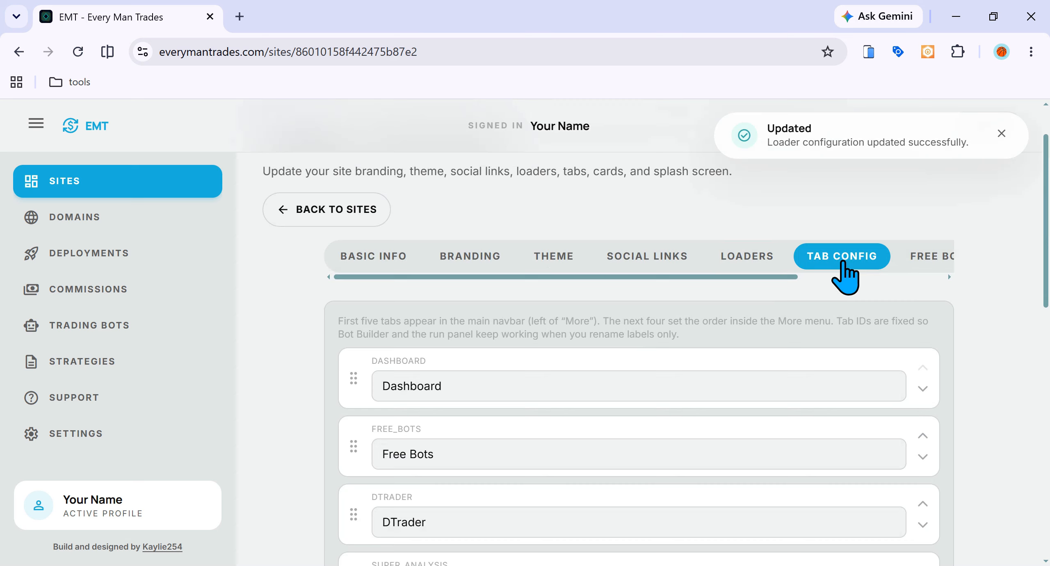
scroll(590, 328, "down", 1)
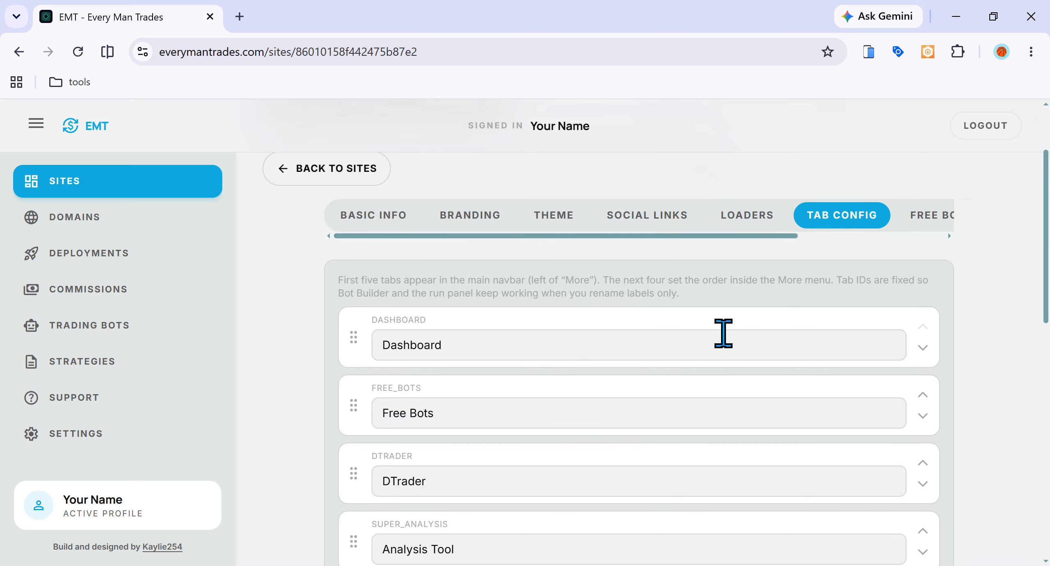
scroll(775, 401, "down", 3)
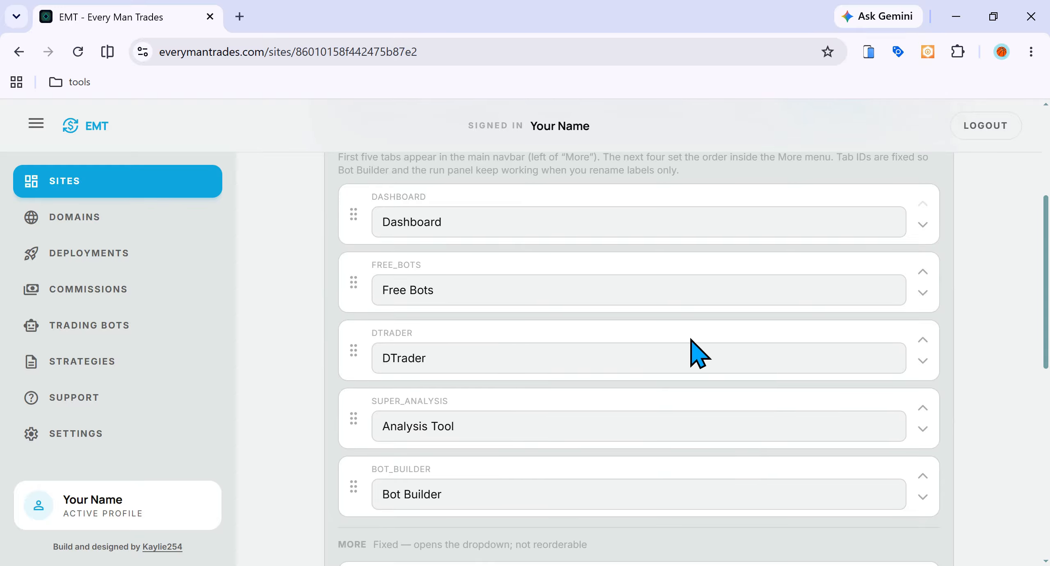
left_click(922, 271)
Step: Rename the Bot Builder tab label to "create bots"
scroll(832, 351, "down", 3)
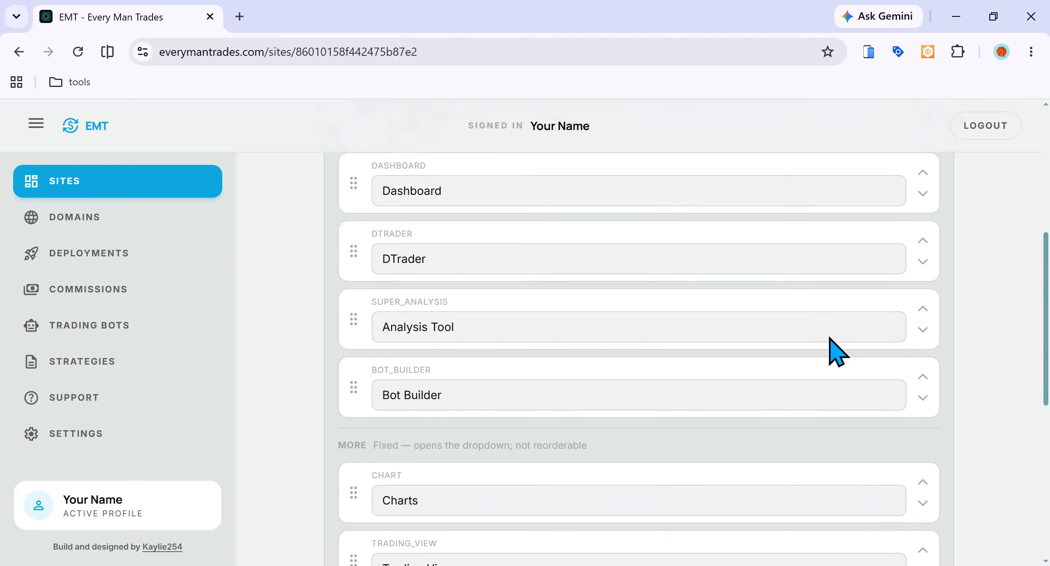
left_click(478, 294)
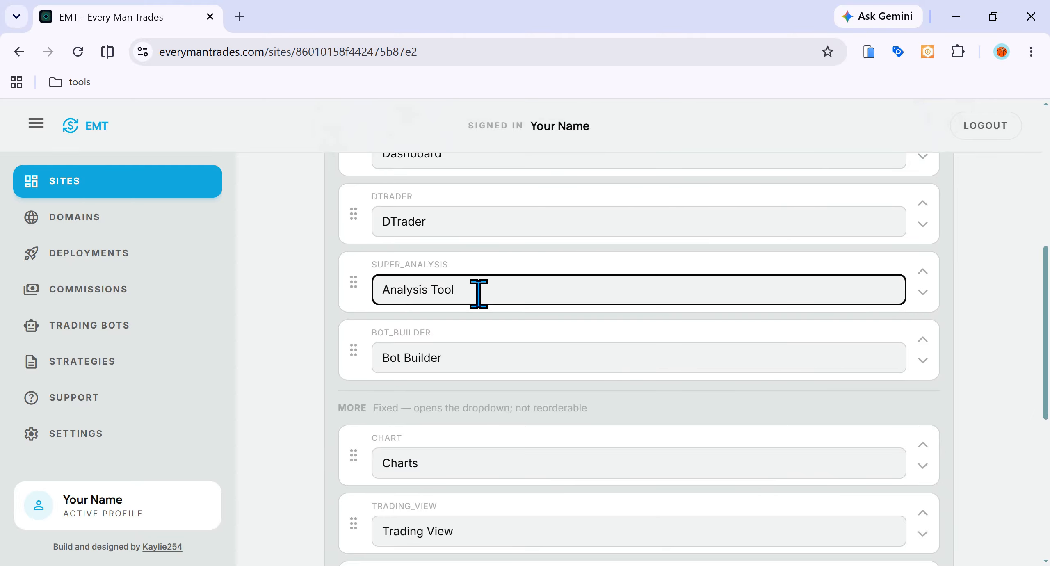
left_click(467, 369)
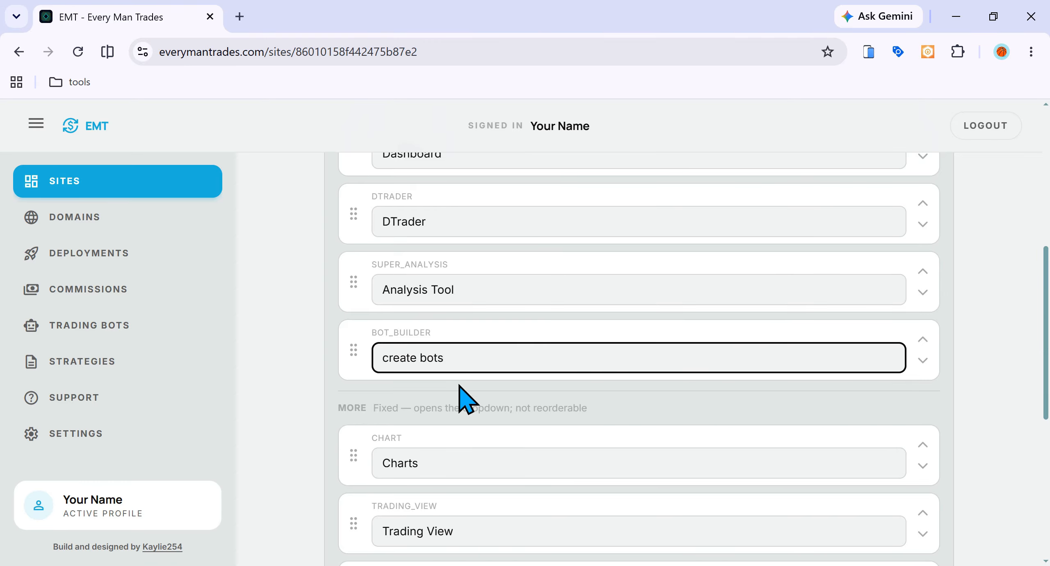
left_click(454, 397)
Step: Check the take profit and stop loss alert messages and save the tab configuration
scroll(454, 396, "down", 8)
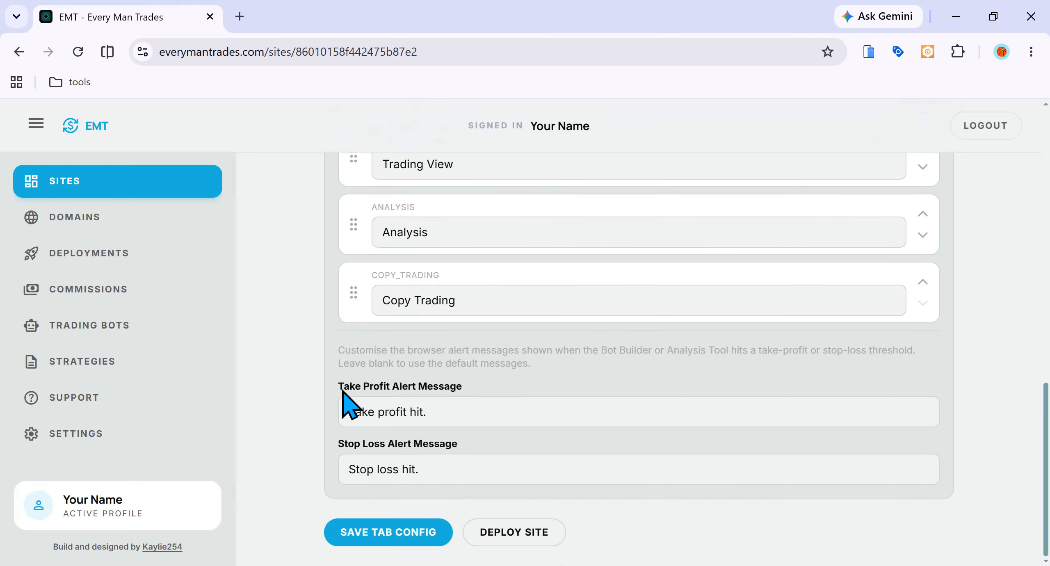
left_click(458, 415)
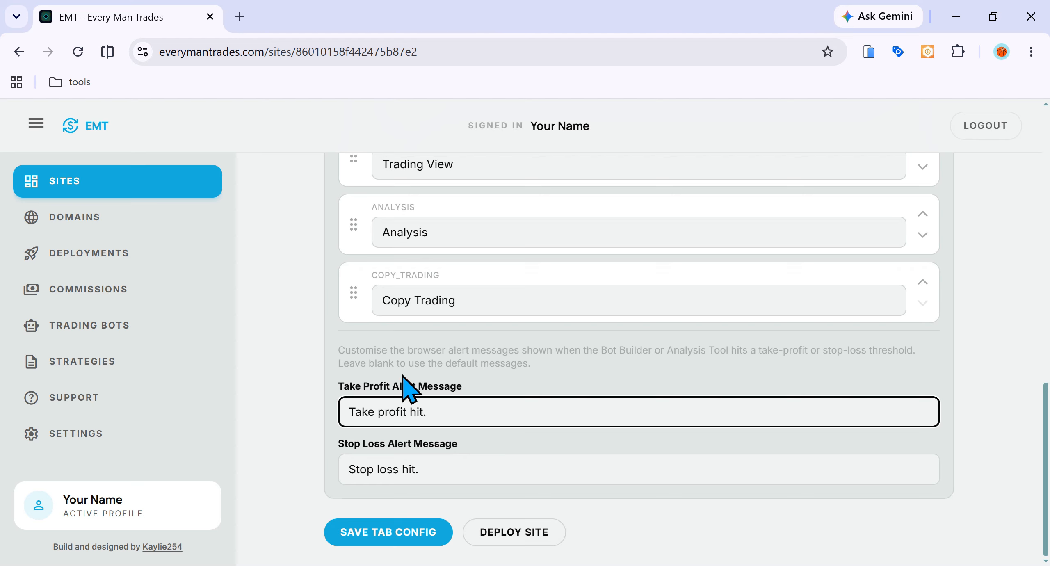
left_click(452, 474)
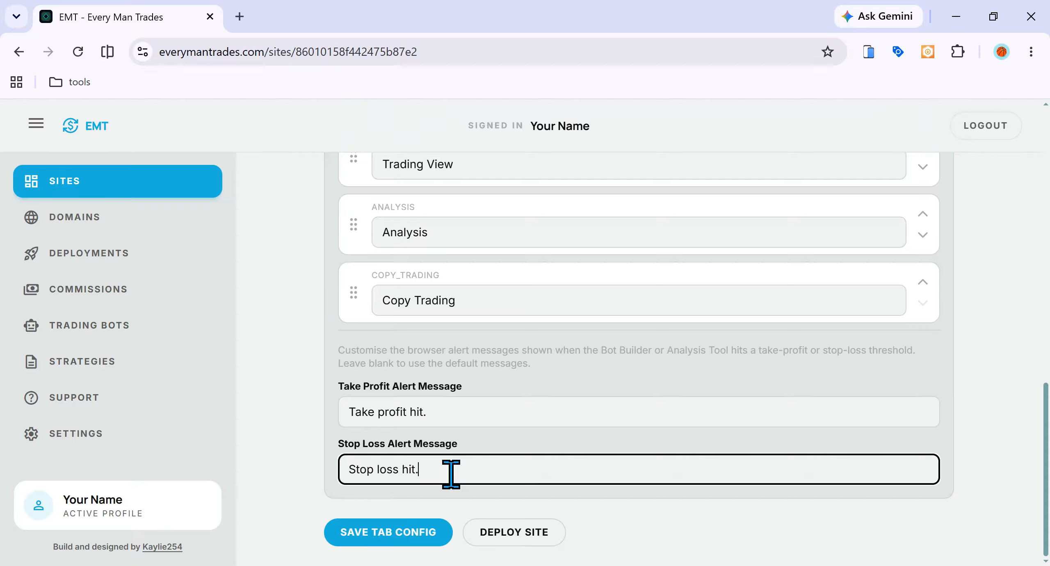
left_click(405, 537)
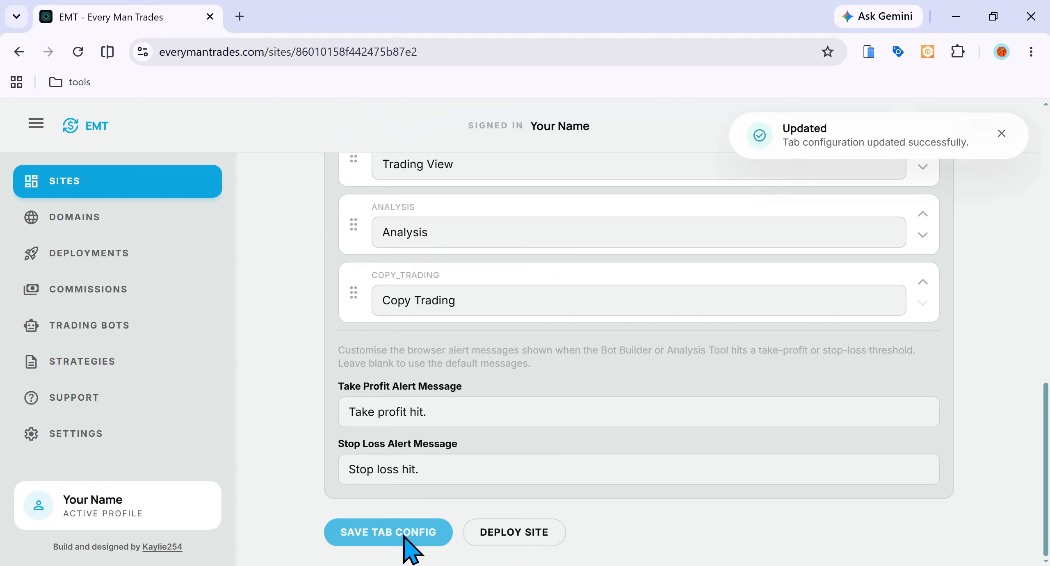
Step: Choose the Gradient Glass layout for the free bot cards and save the card style
scroll(619, 406, "up", 15)
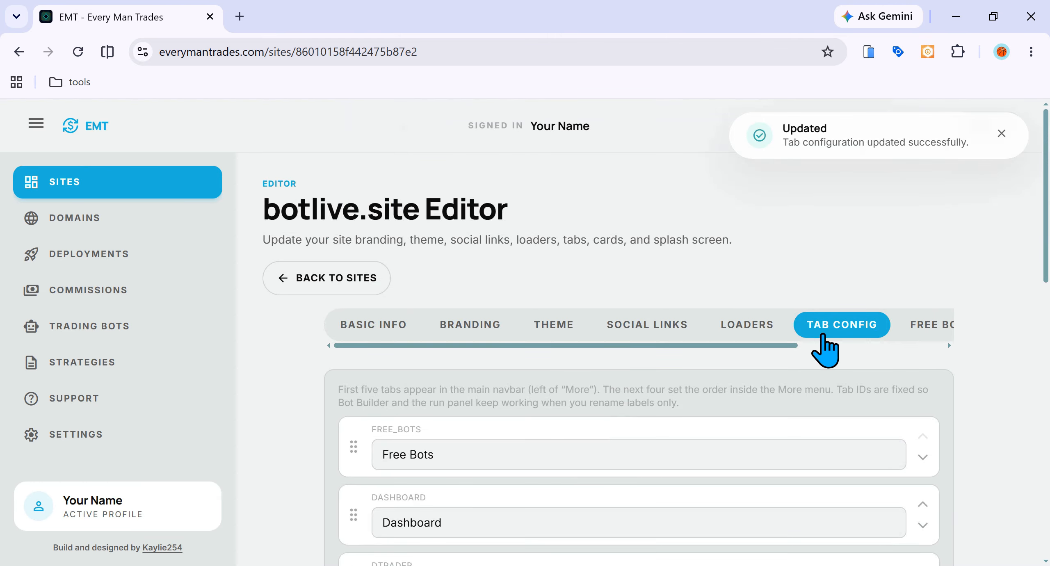
left_click(918, 334)
scroll(675, 387, "down", 3)
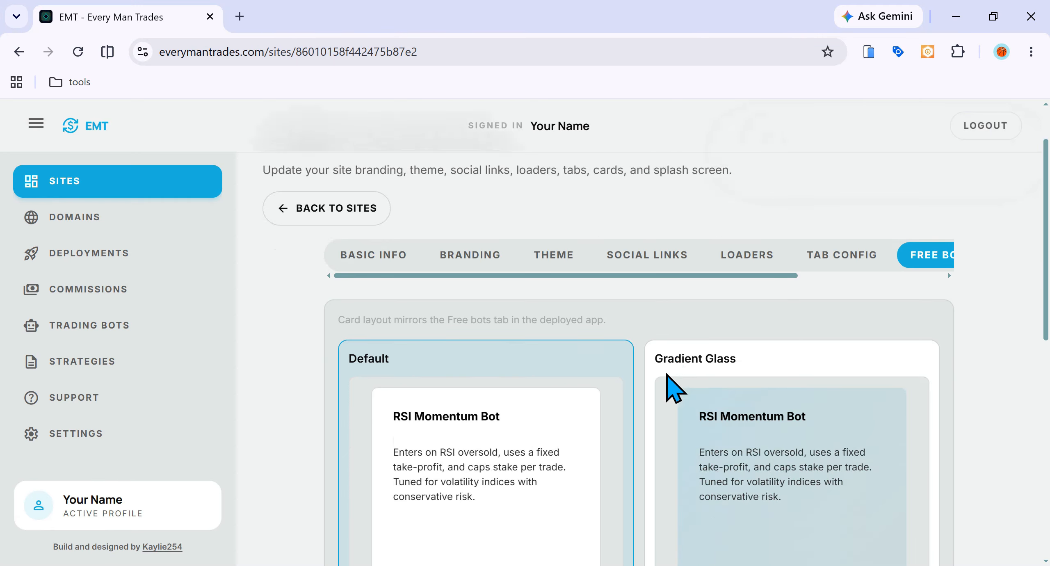
left_click(693, 310)
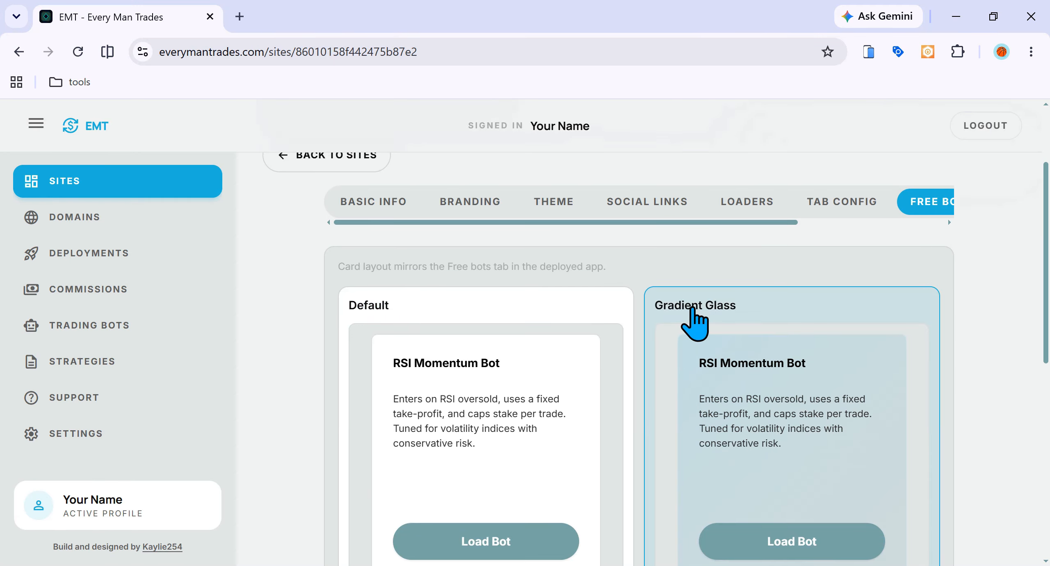
scroll(694, 311, "down", 10)
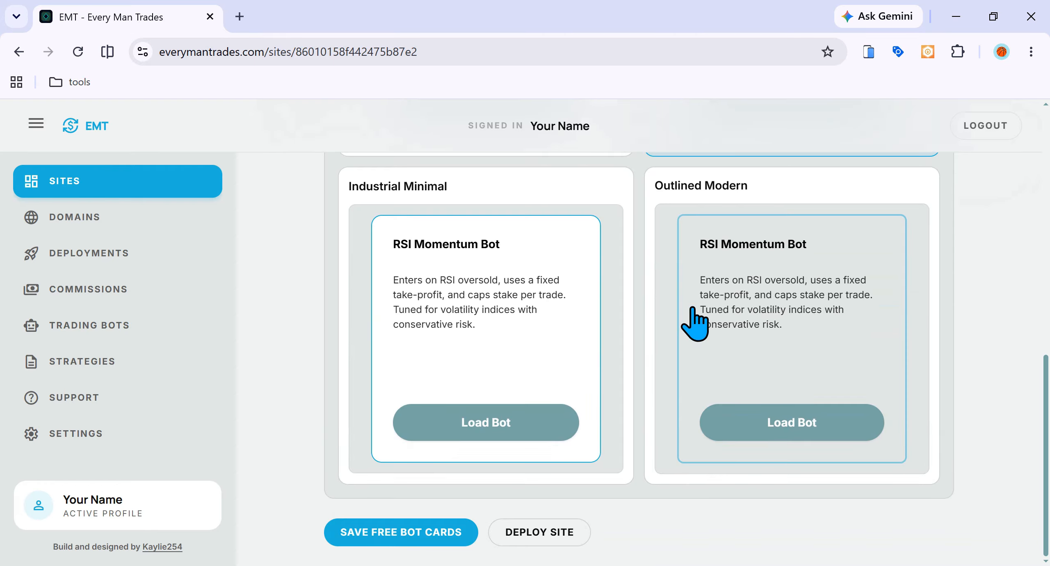
left_click(430, 532)
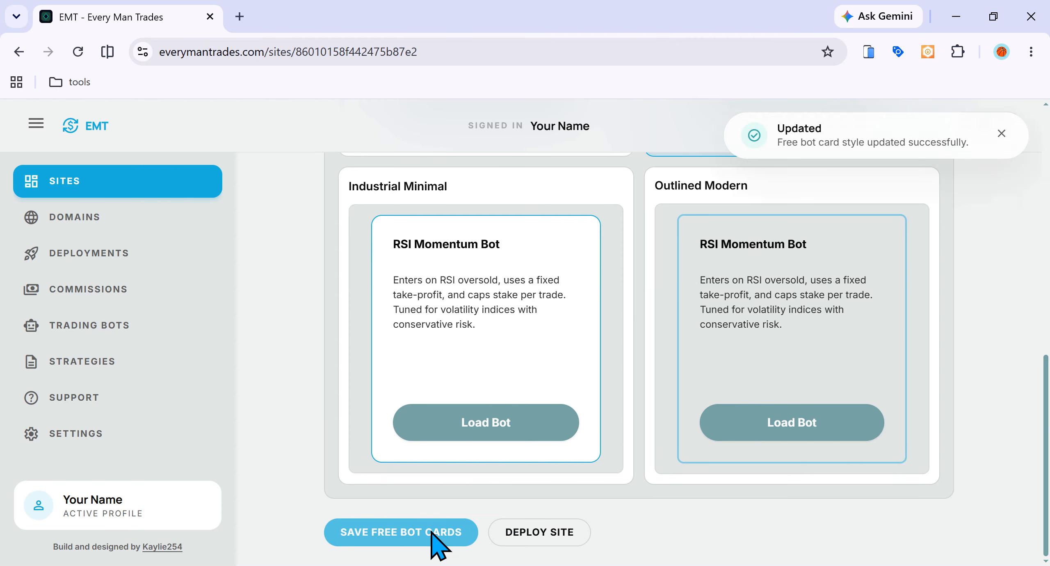
Step: Open the site's splash screen settings and check the image upload requirements and splash preview
scroll(704, 148, "up", 2)
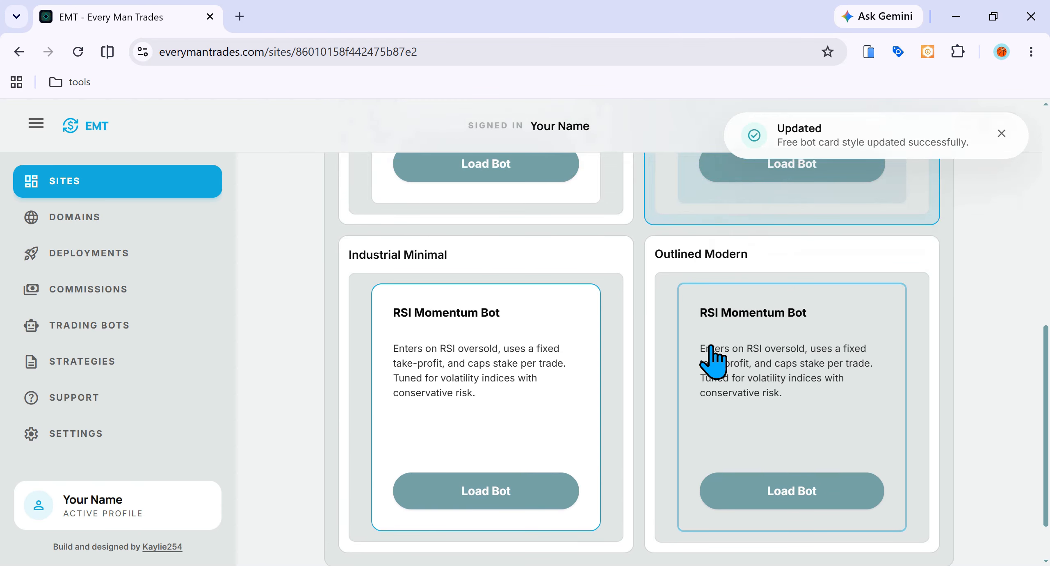
scroll(715, 356, "up", 8)
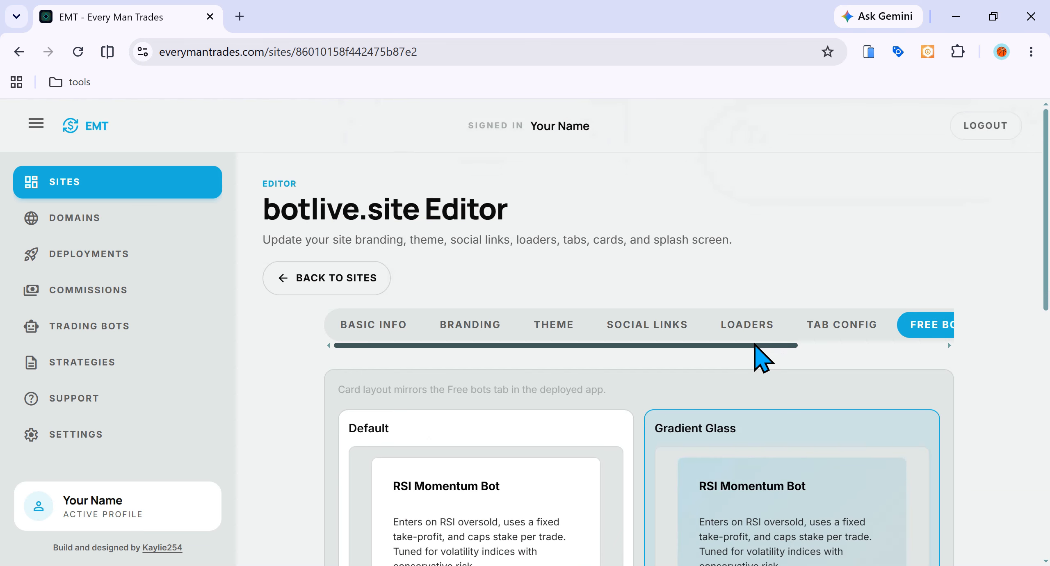
left_click_drag(756, 346, 909, 346)
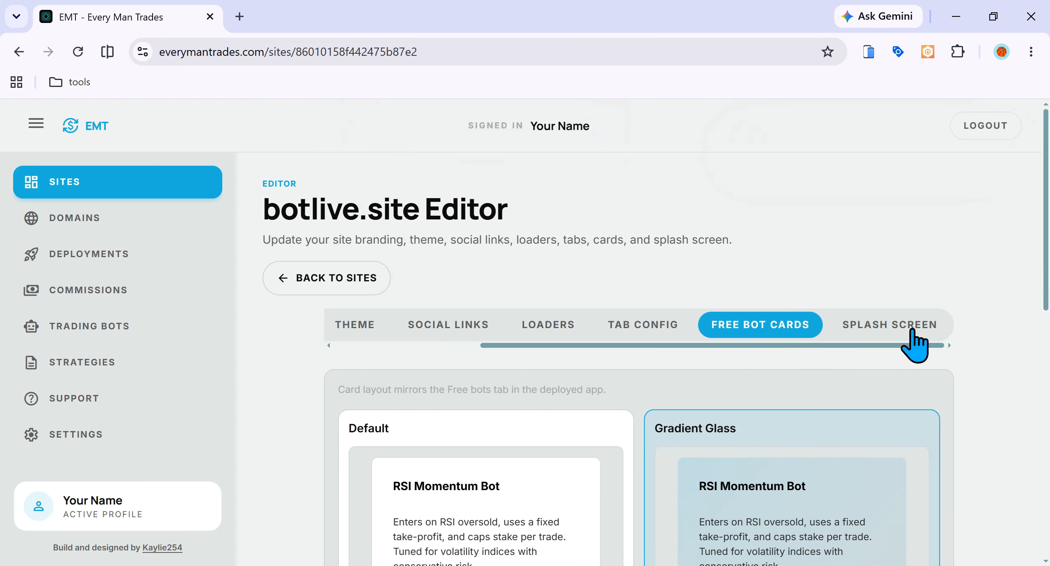
left_click(909, 328)
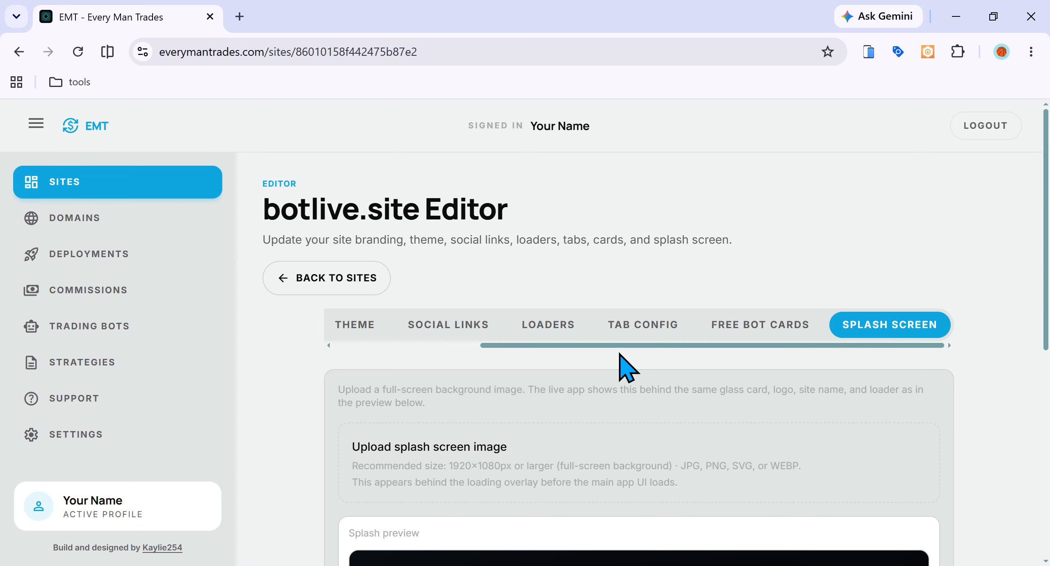
scroll(628, 367, "down", 5)
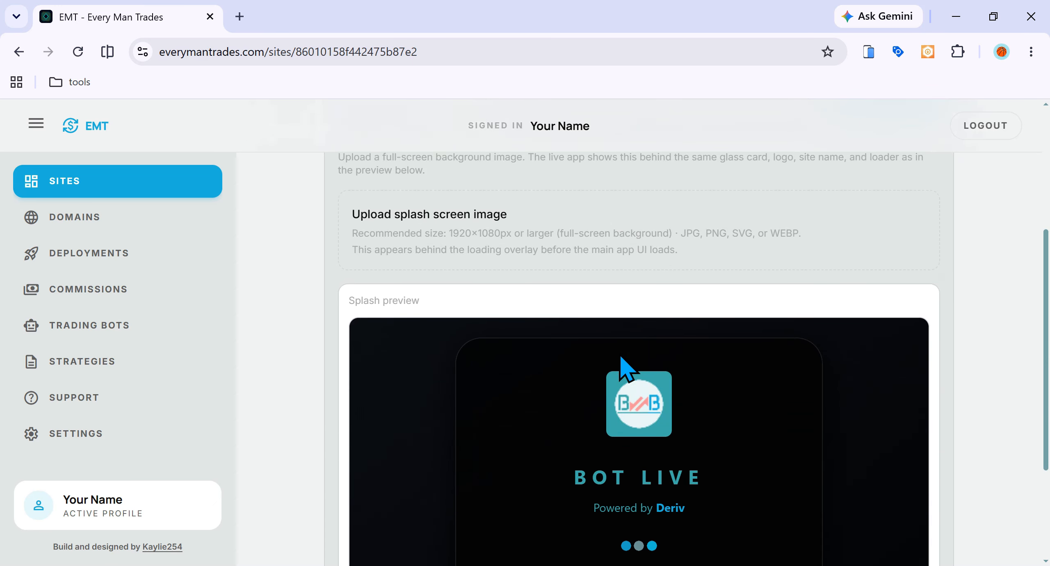
scroll(621, 358, "up", 3)
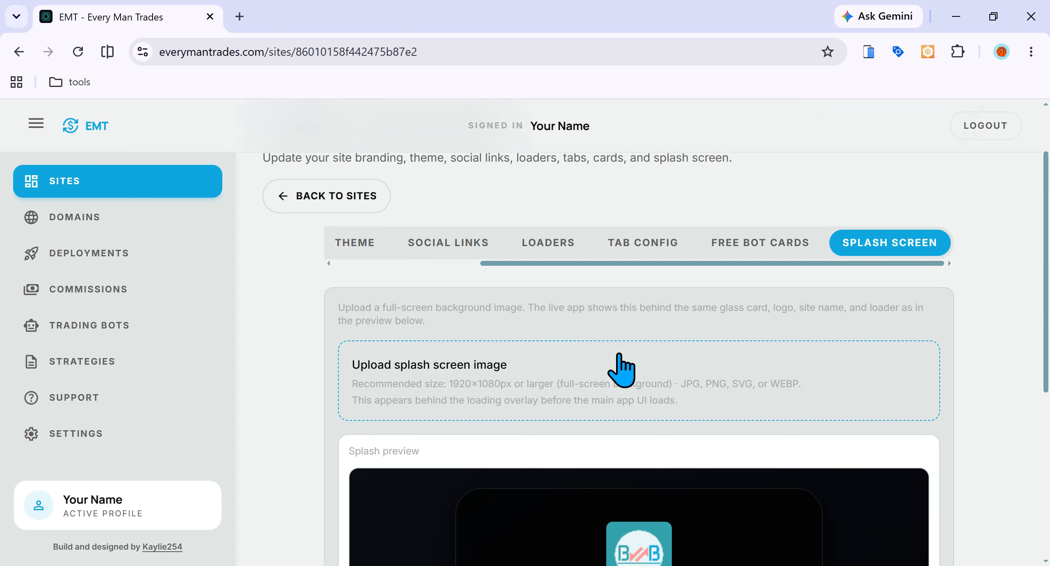
left_click(539, 387)
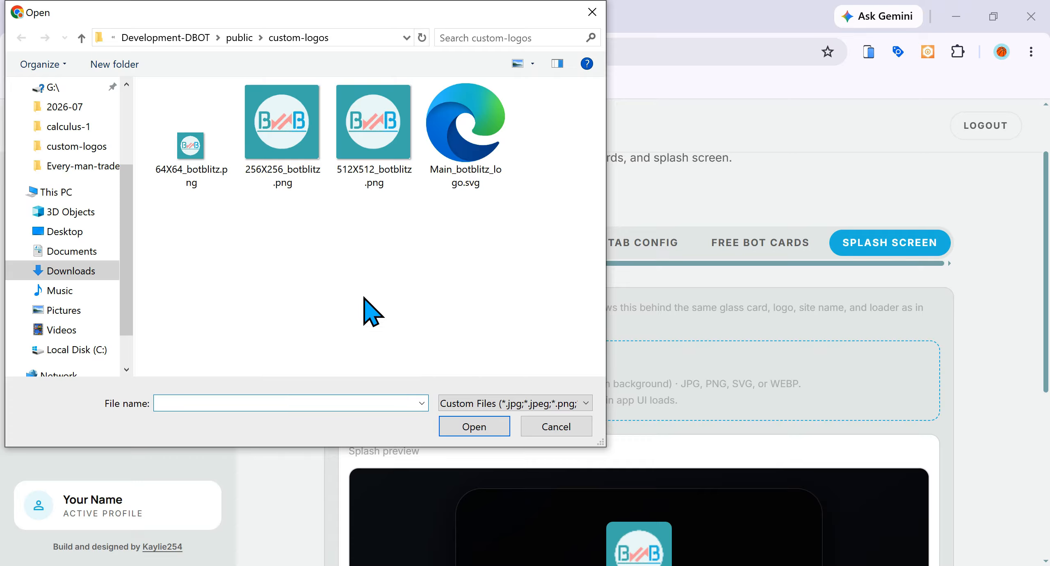
left_click(100, 274)
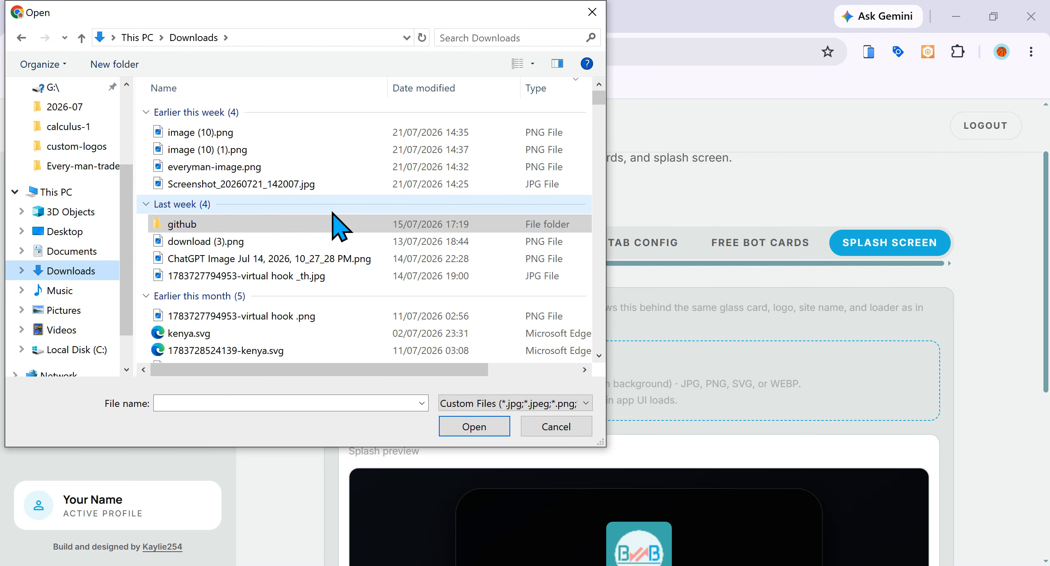
left_click_drag(597, 100, 597, 110)
scroll(598, 110, "down", 1)
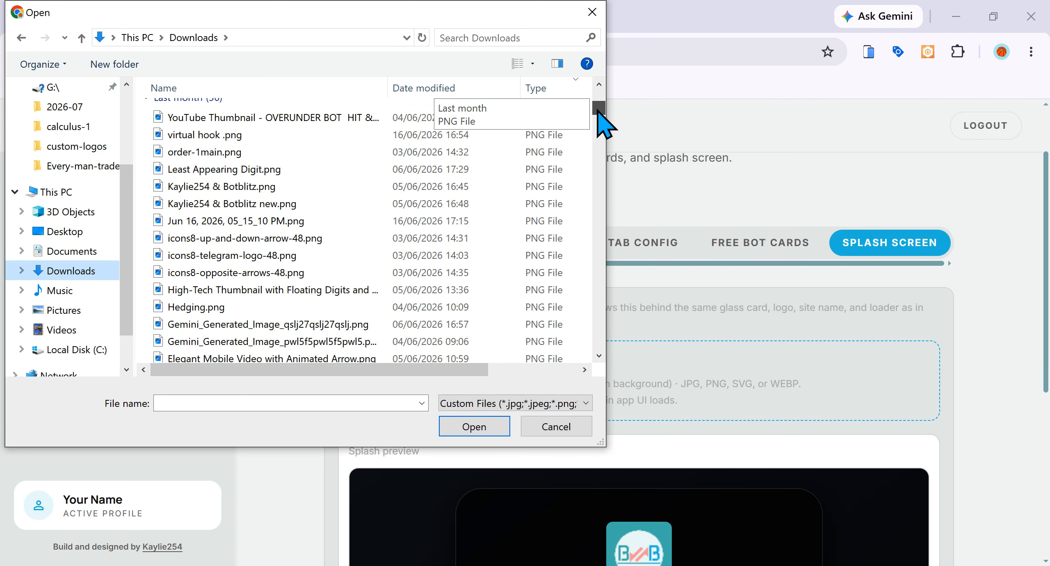
scroll(598, 110, "down", 1)
left_click_drag(598, 110, 600, 123)
left_click(593, 18)
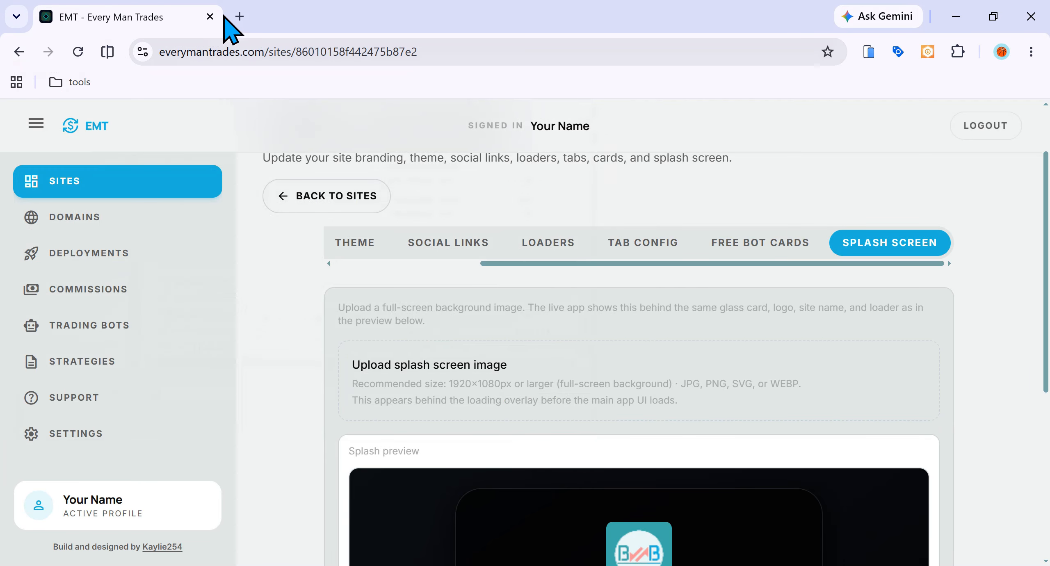
Step: Search Google for "pixels" in a new browser tab and open the Pexels stock photo site
left_click(238, 18)
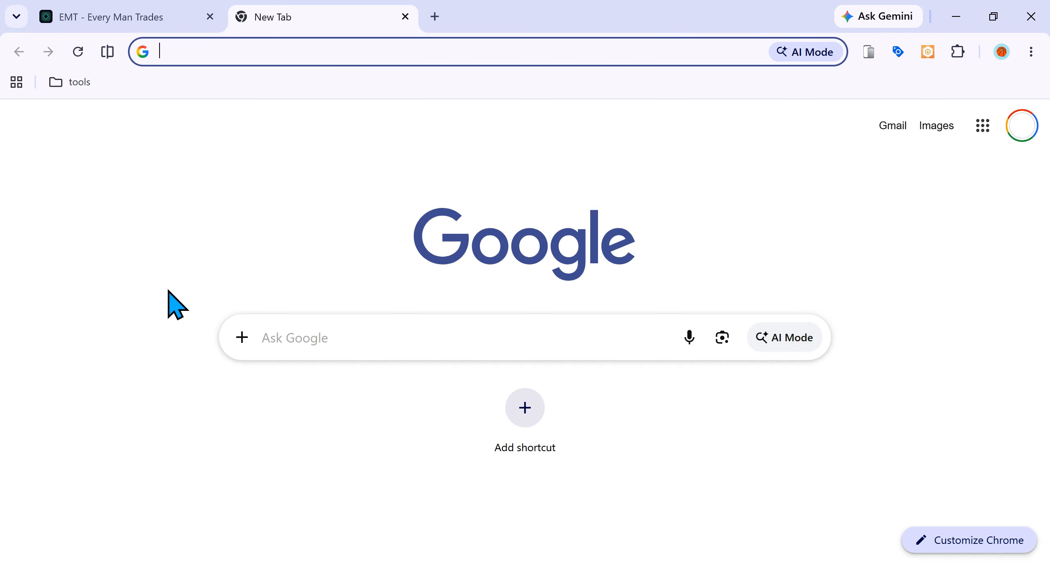
type("pixe")
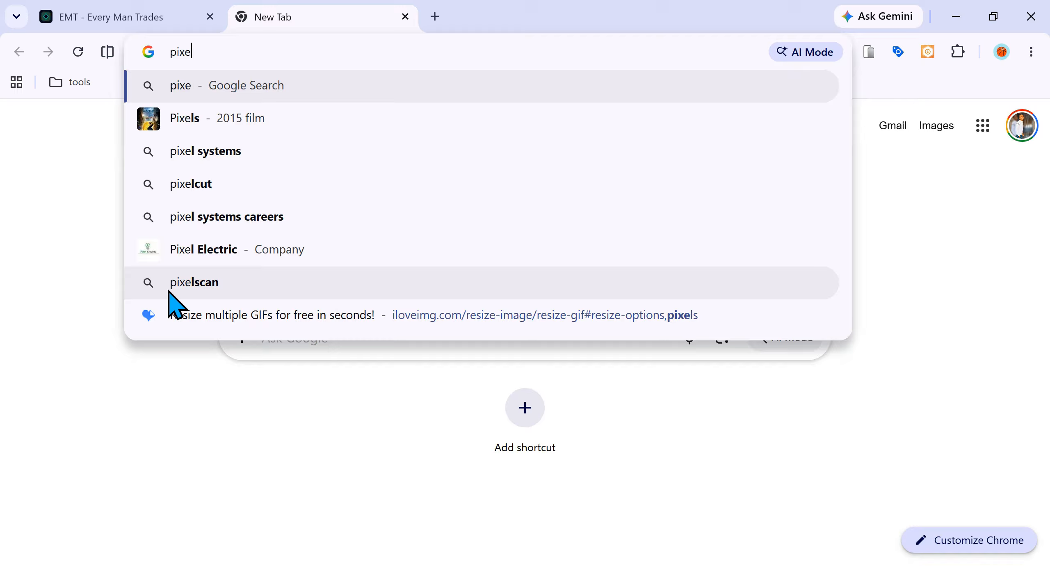
type("ls")
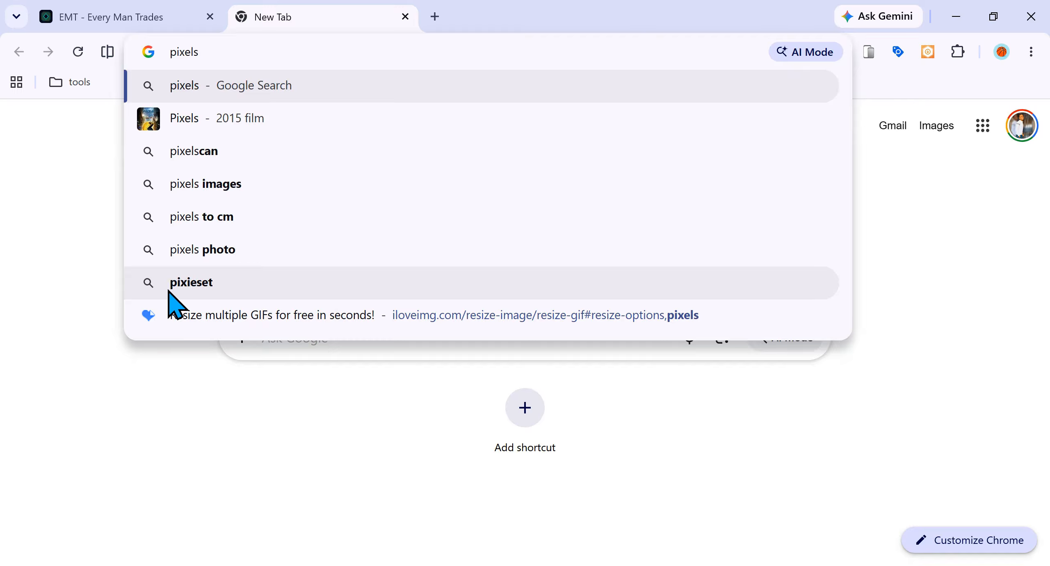
key("Return")
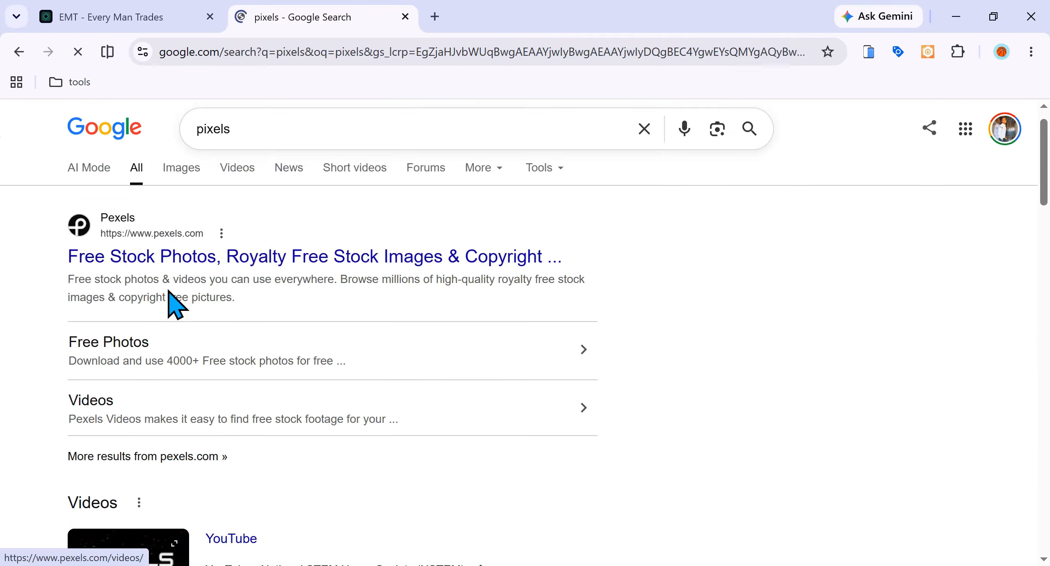
left_click(161, 261)
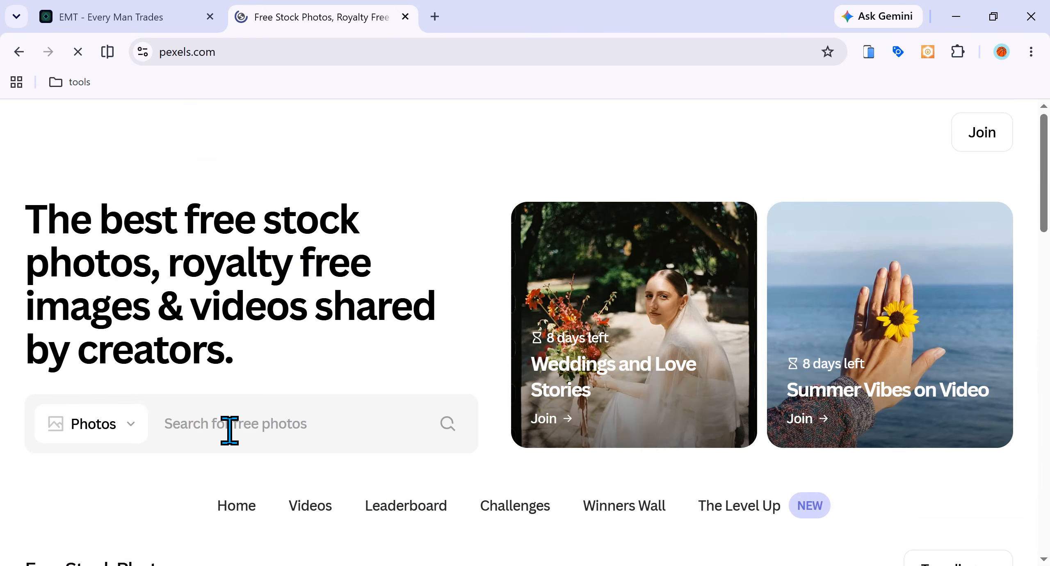
Step: Search Pexels for "cars" photos and download the dark overhead shot of cars on a road
left_click(316, 427)
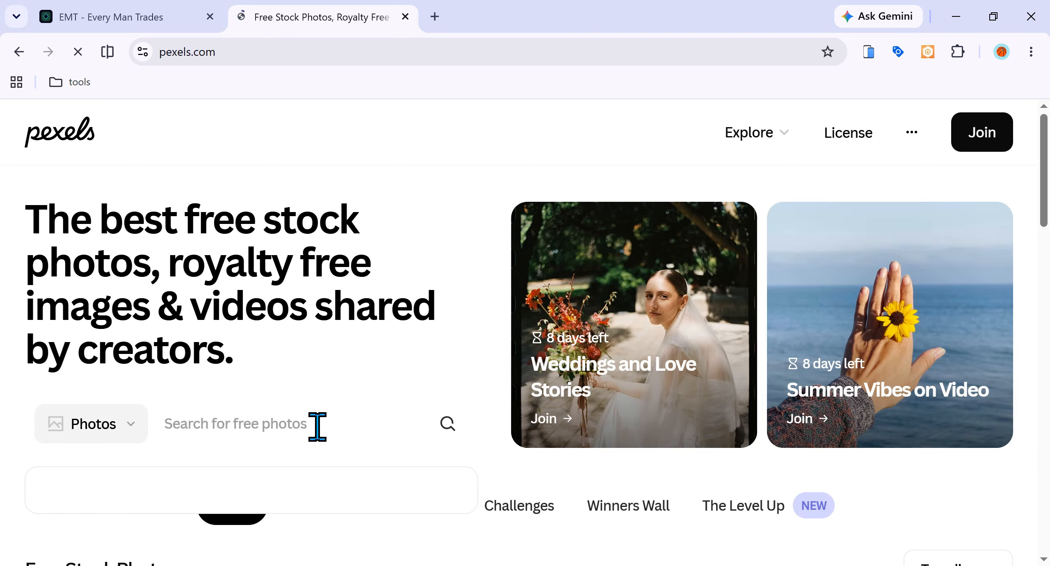
type("cars")
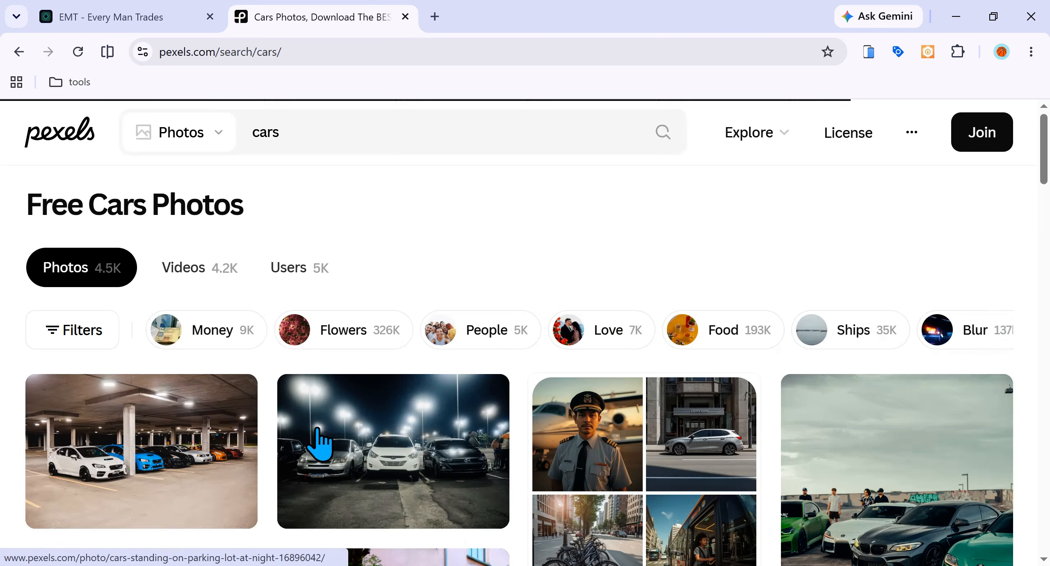
scroll(320, 443, "down", 10)
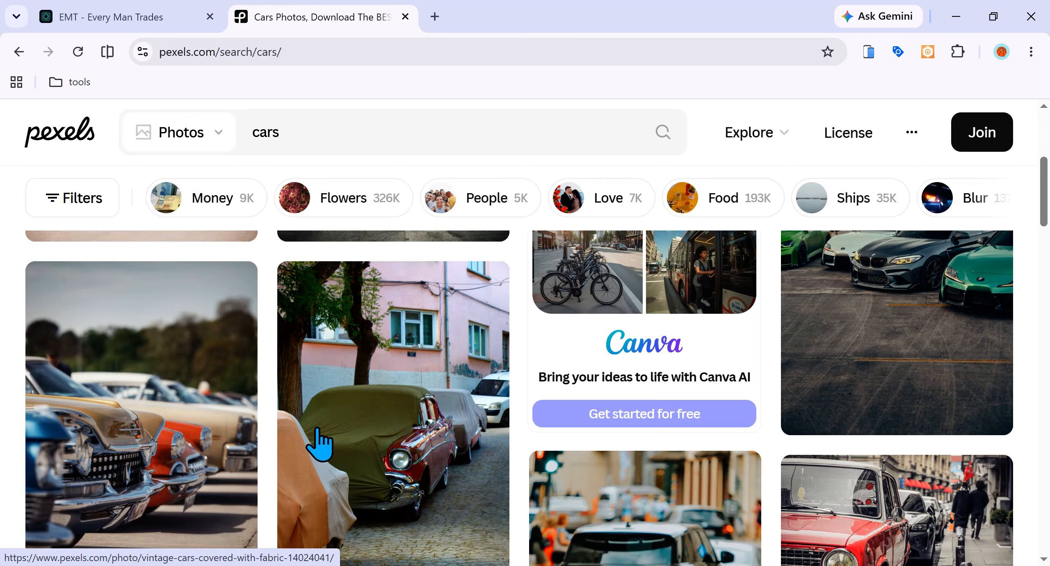
scroll(320, 443, "down", 8)
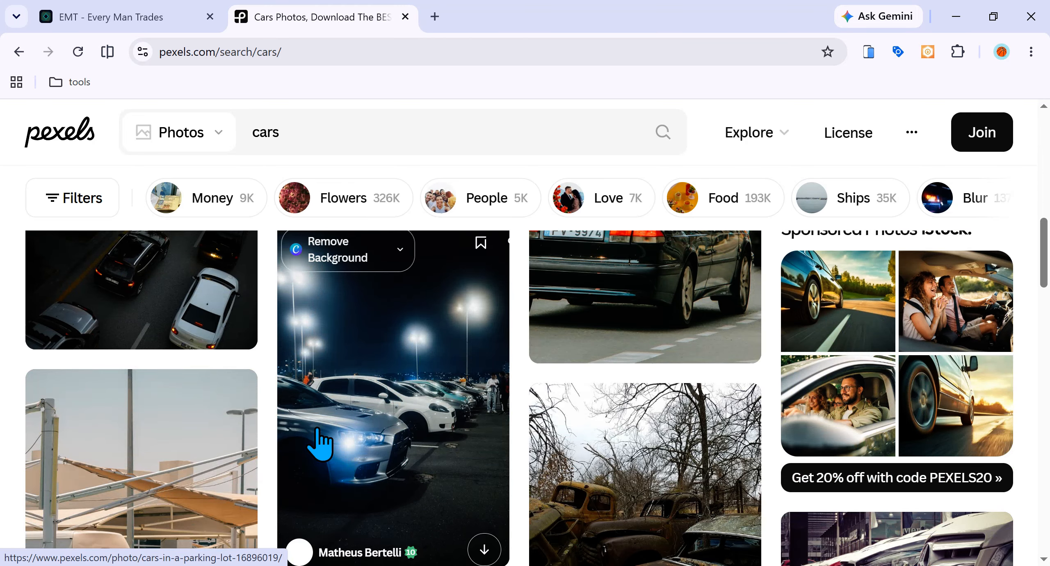
scroll(320, 443, "down", 10)
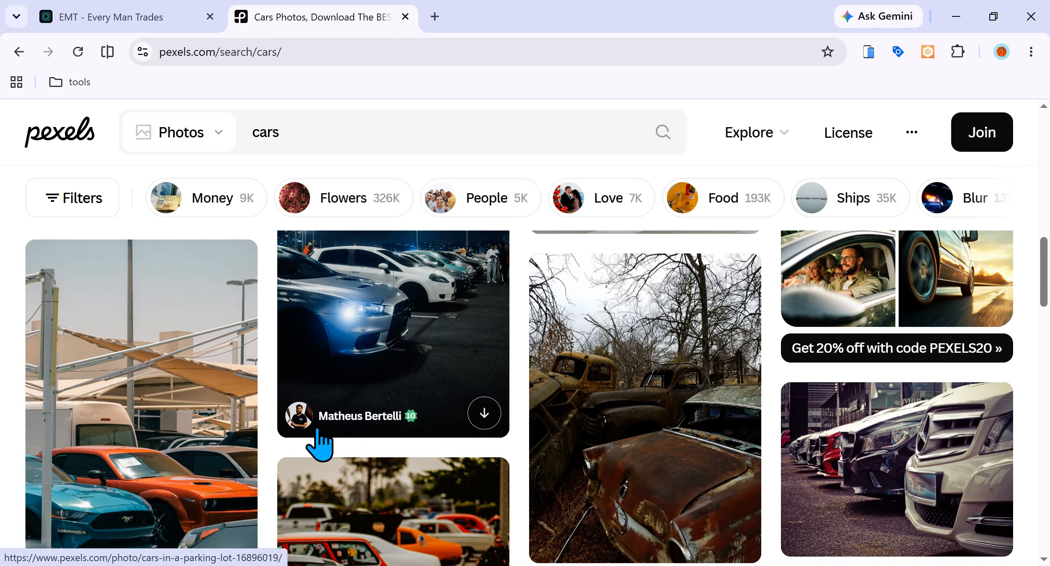
scroll(319, 443, "down", 6)
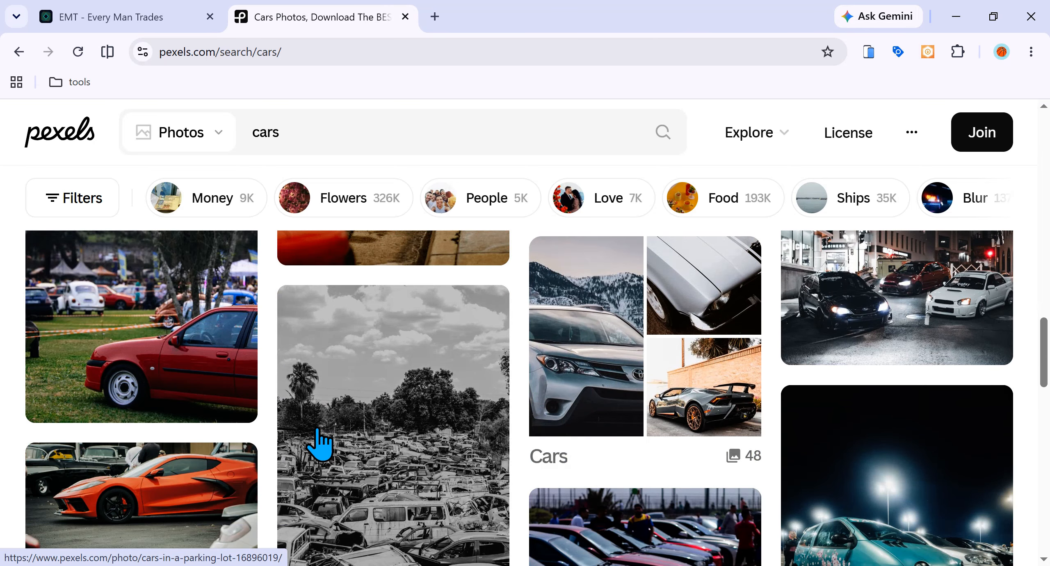
scroll(320, 443, "down", 10)
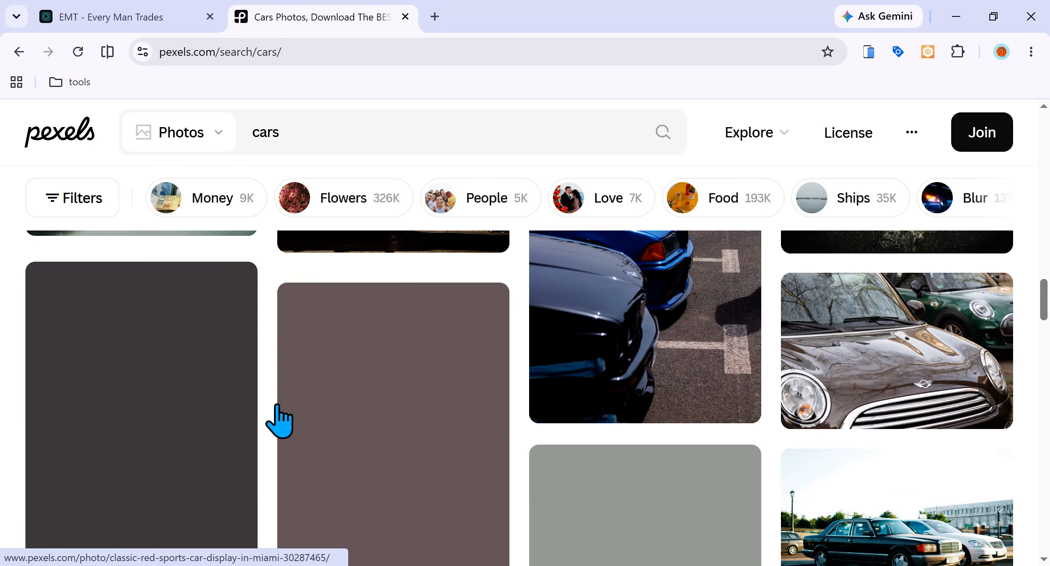
scroll(275, 376, "up", 10)
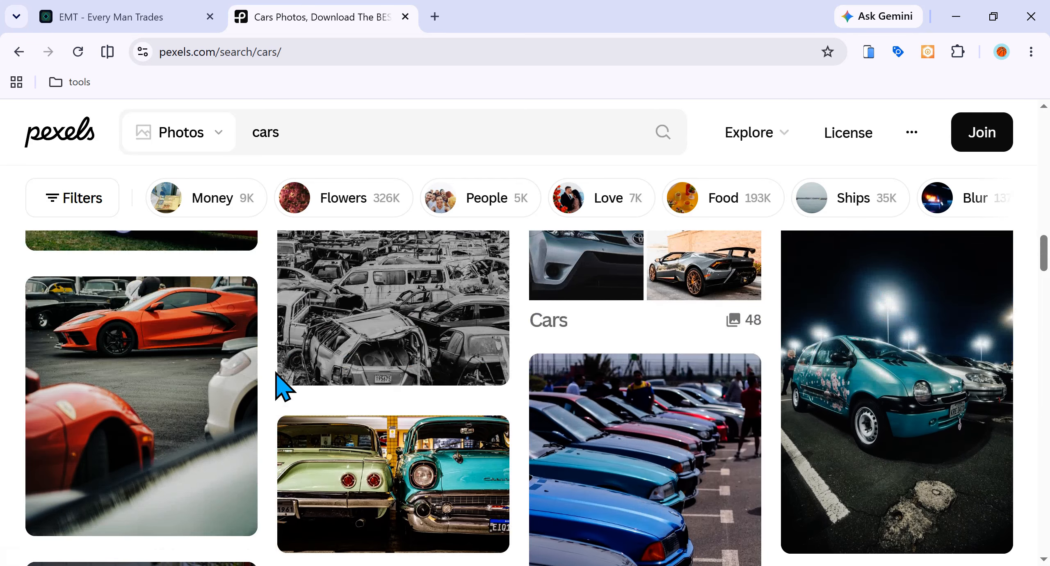
scroll(276, 374, "up", 15)
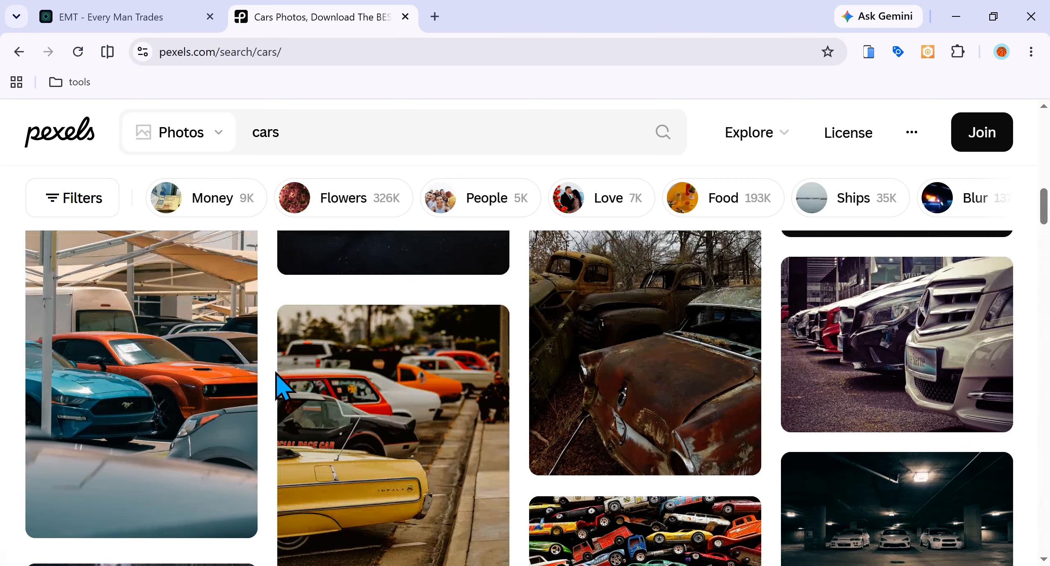
scroll(276, 373, "up", 7)
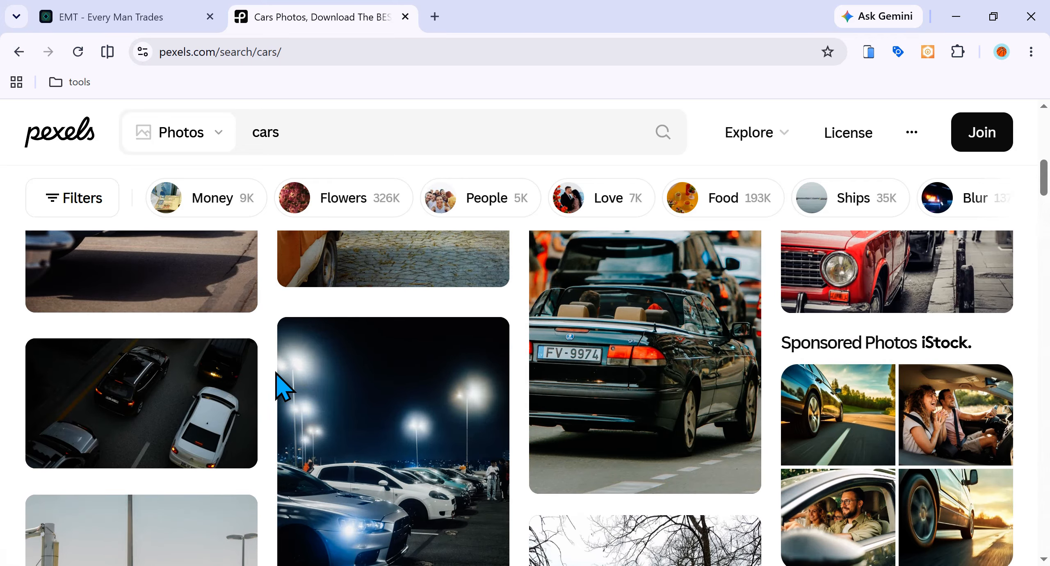
left_click(234, 446)
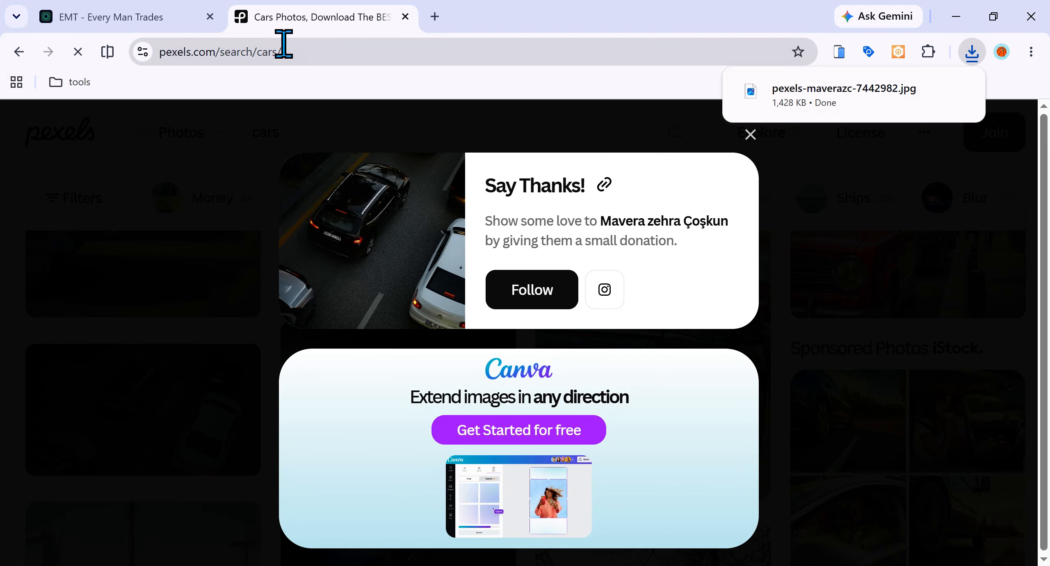
Step: Switch back to EMT, upload pexels-maverazc-7442982.jpg from Downloads as the splash screen image, and save the splash screen
left_click(151, 12)
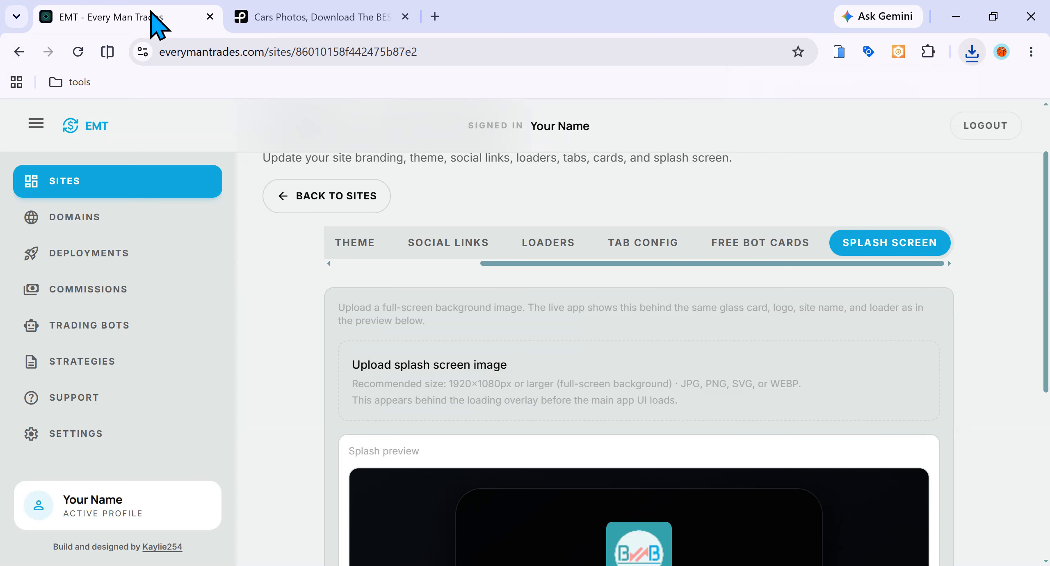
left_click(503, 394)
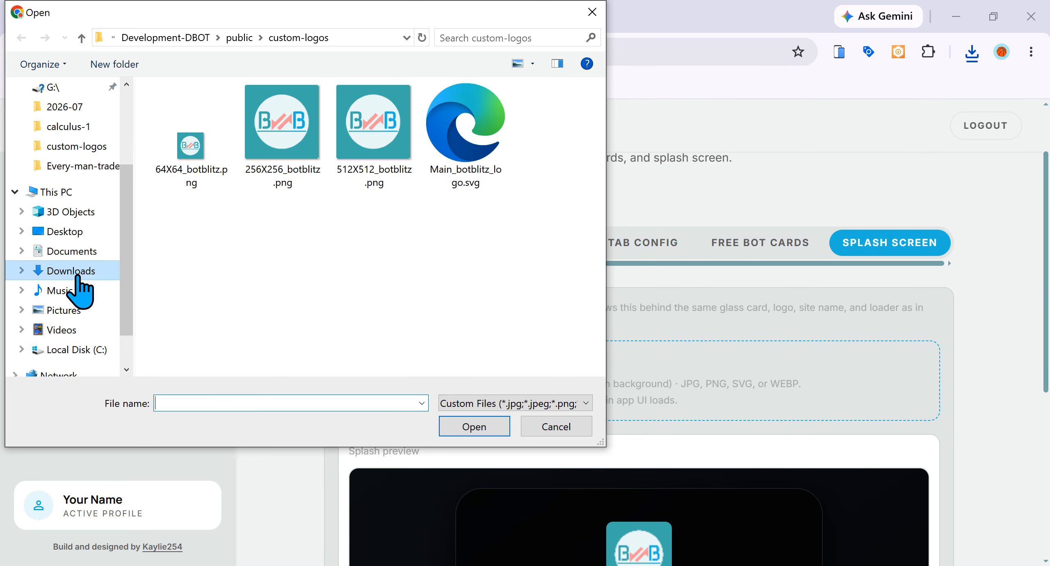
left_click(73, 271)
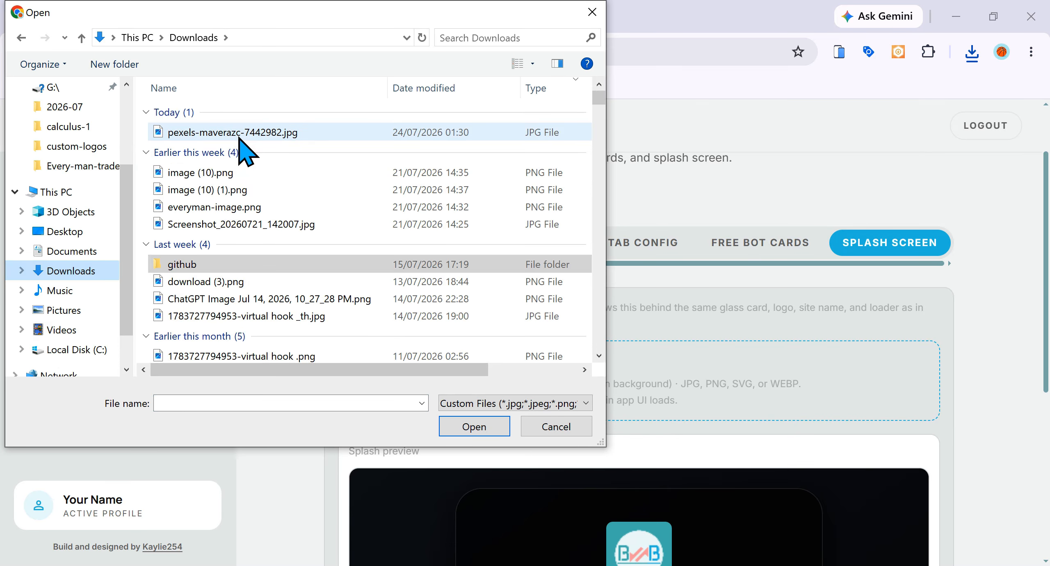
left_click(239, 137)
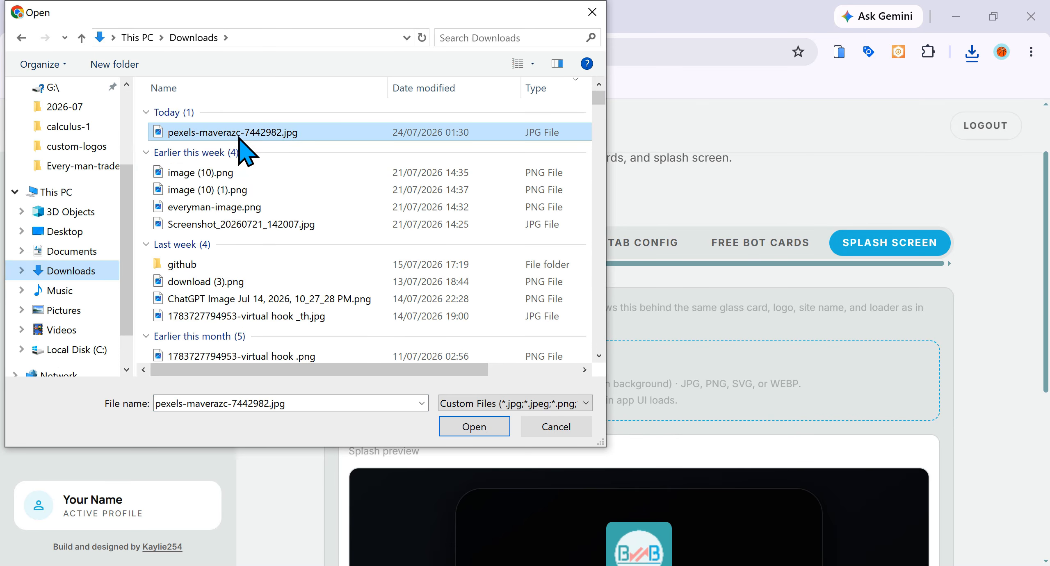
left_click(465, 428)
scroll(659, 414, "down", 5)
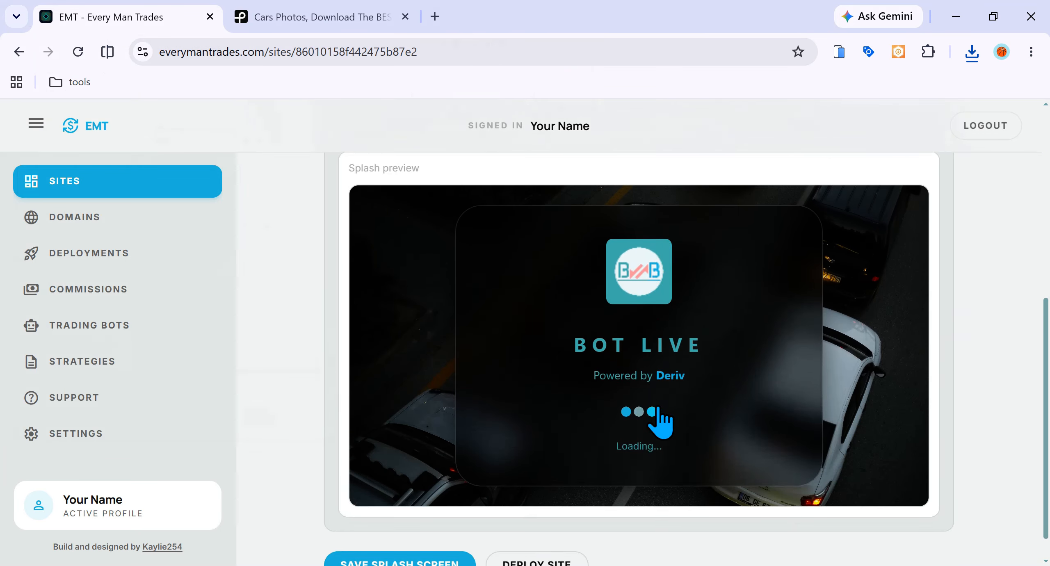
scroll(659, 410, "down", 1)
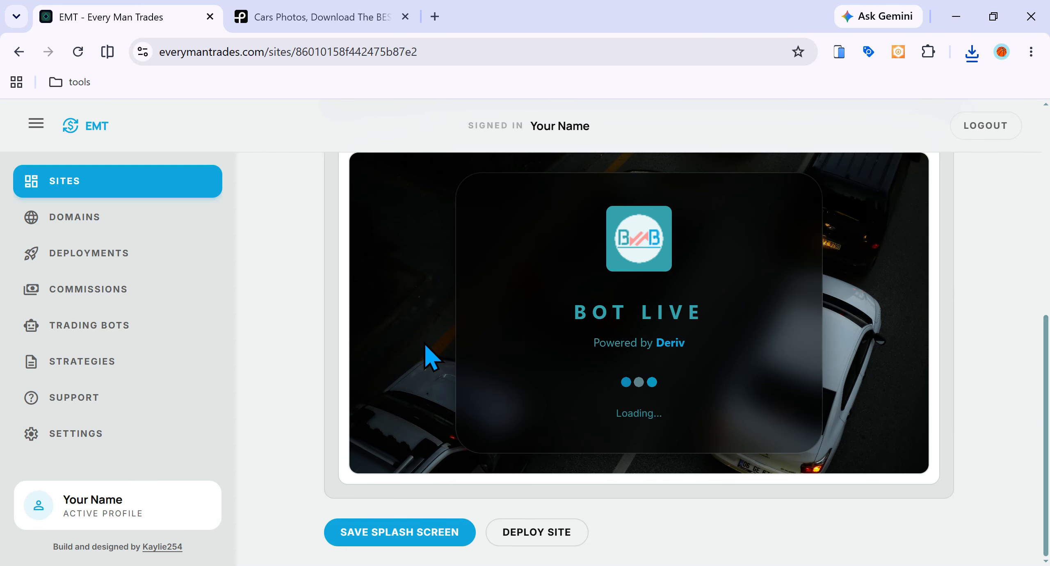
left_click(382, 536)
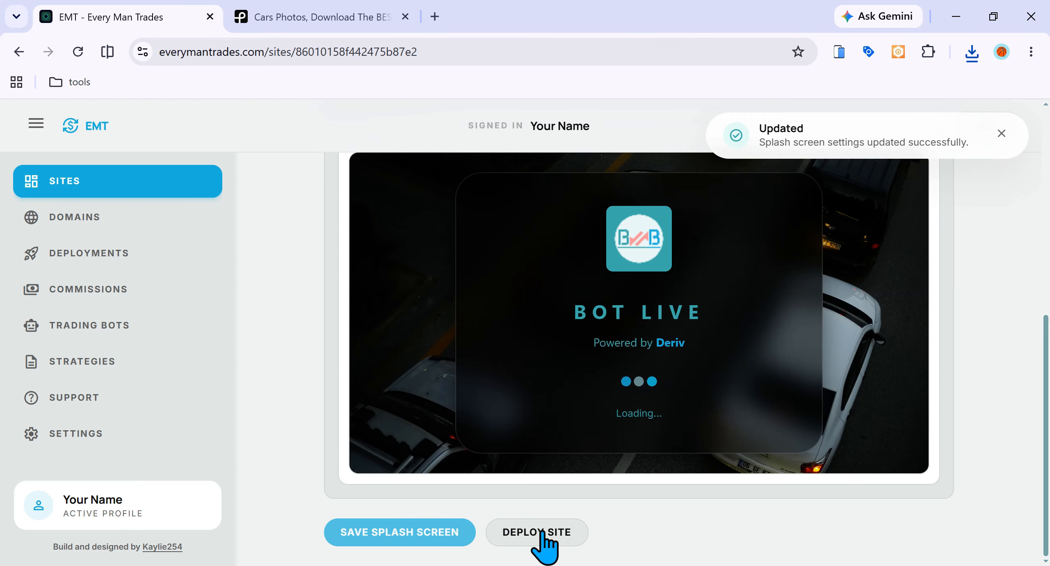
Step: Deploy the botlive.site site, reload the sites list, and check the site's deployment status
left_click(537, 532)
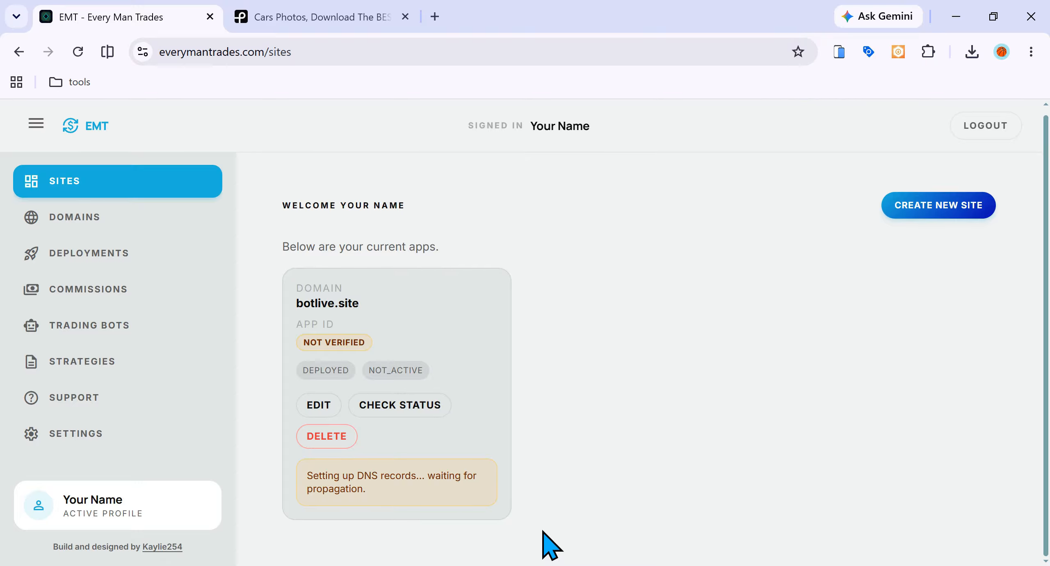
left_click(83, 57)
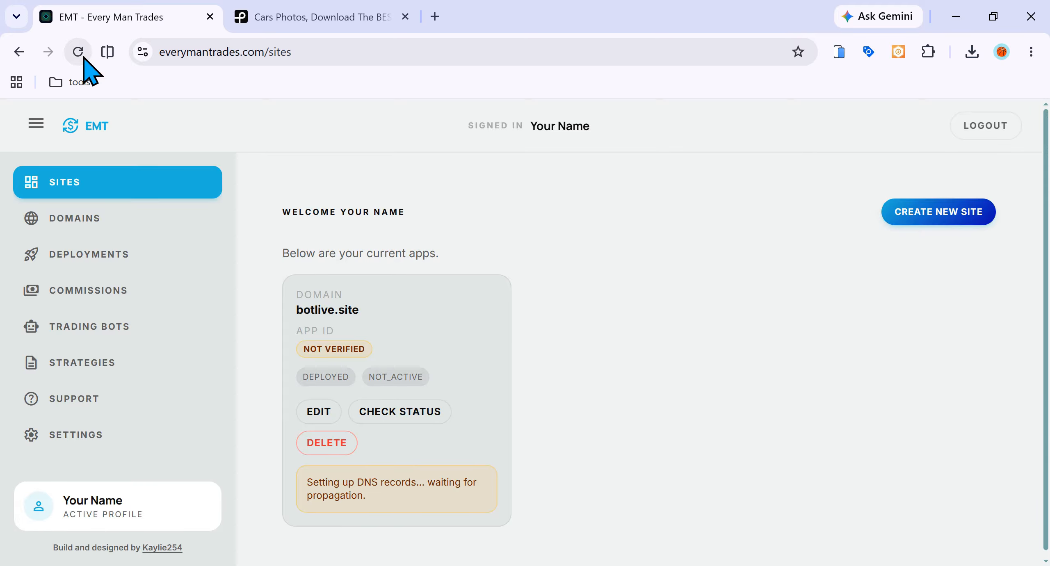
left_click(424, 420)
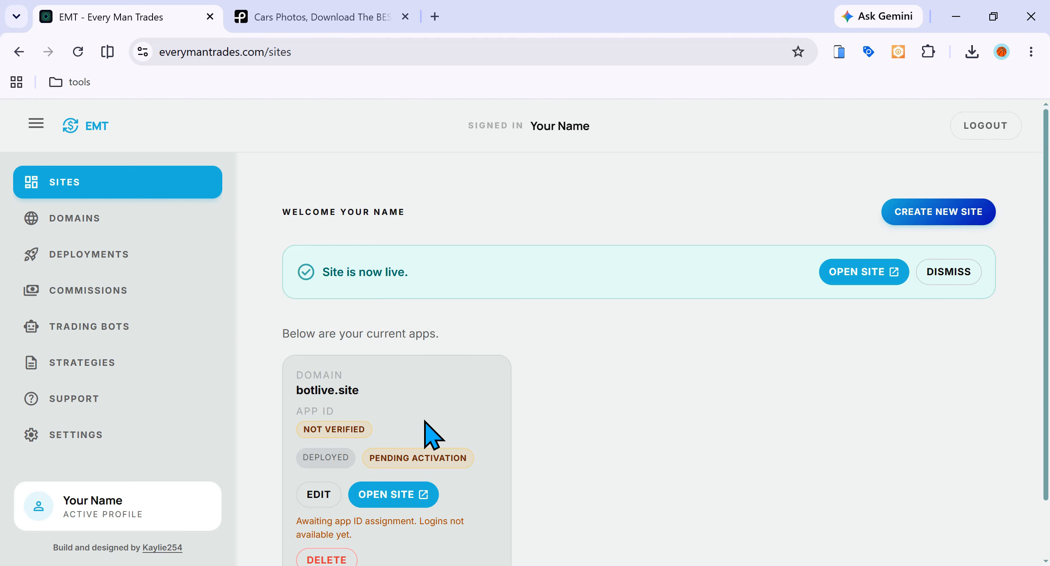
scroll(431, 435, "down", 2)
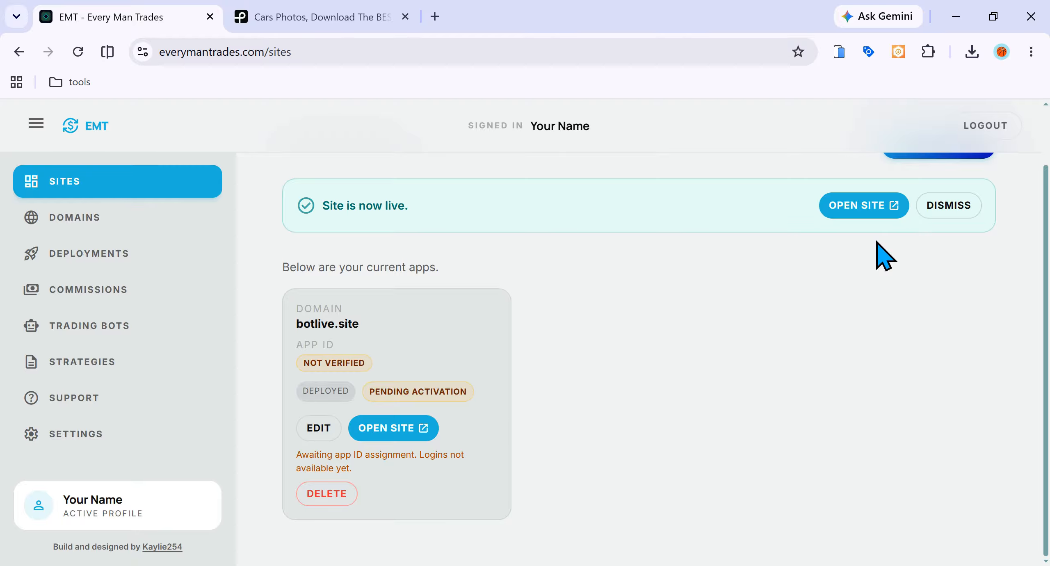
Step: Try to open the live botlive.site site, reload it, and close its browser tab
left_click(863, 210)
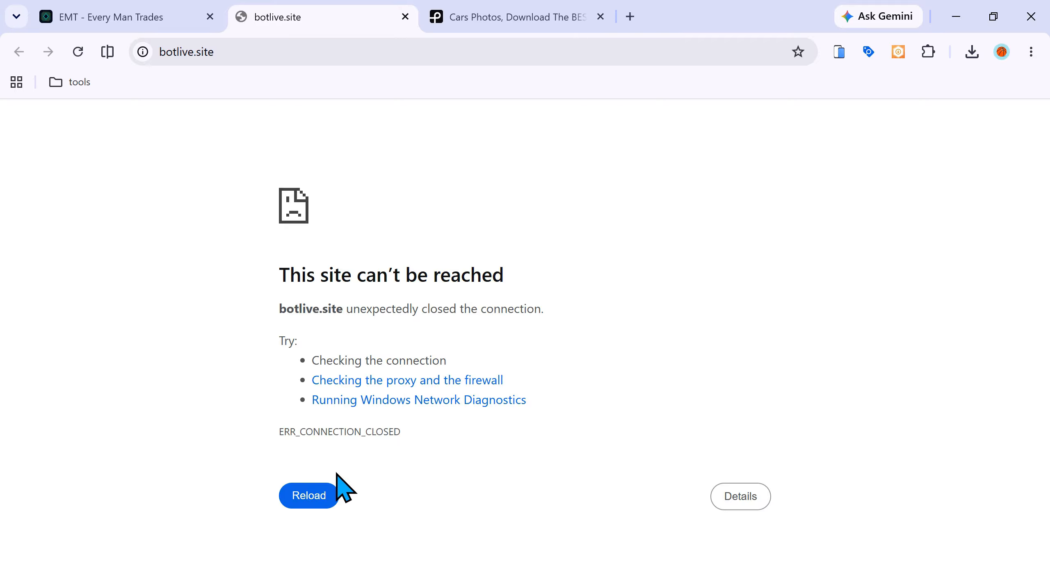
left_click(309, 492)
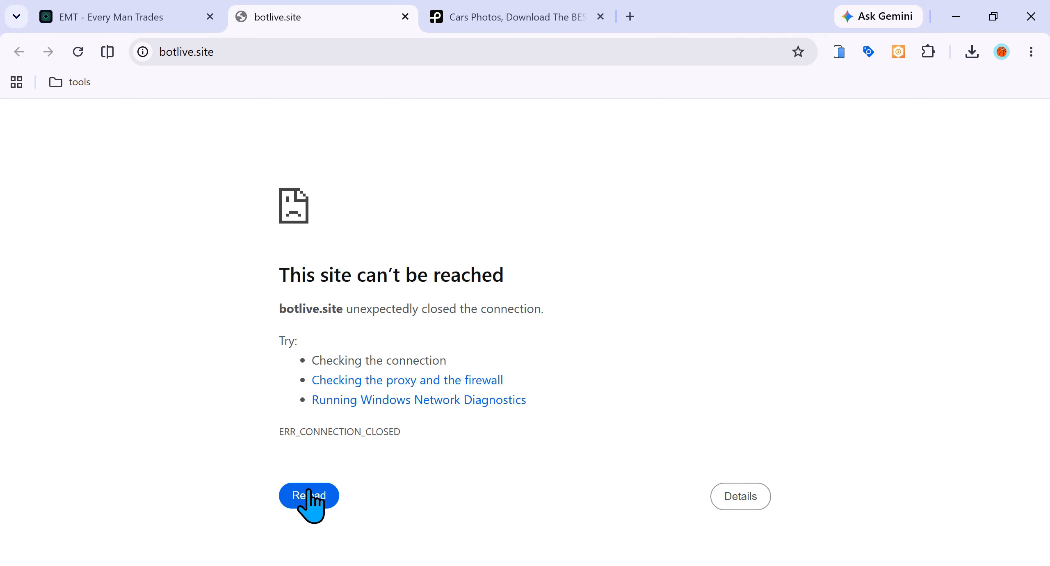
left_click(309, 492)
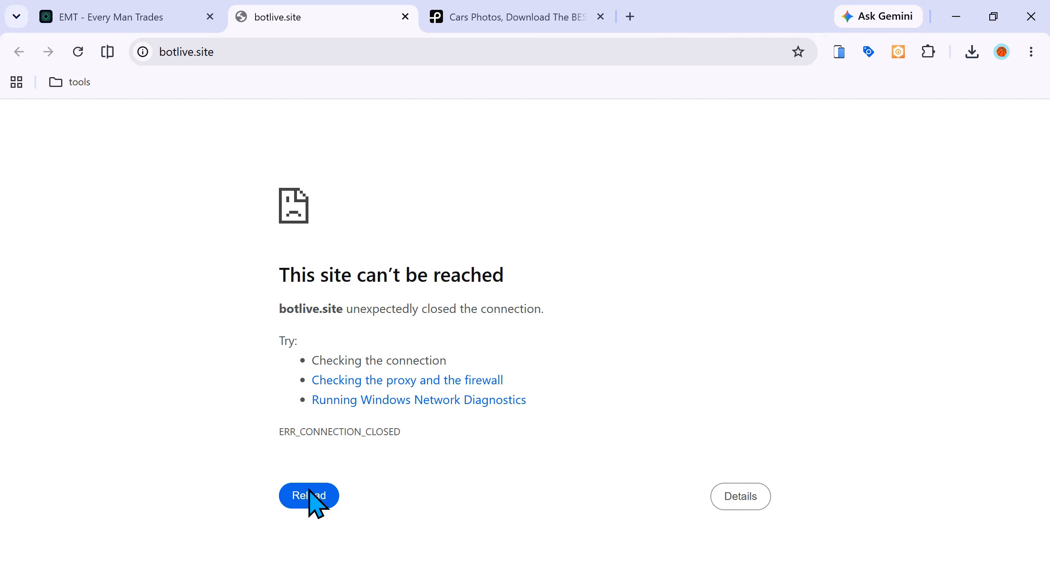
left_click(123, 17)
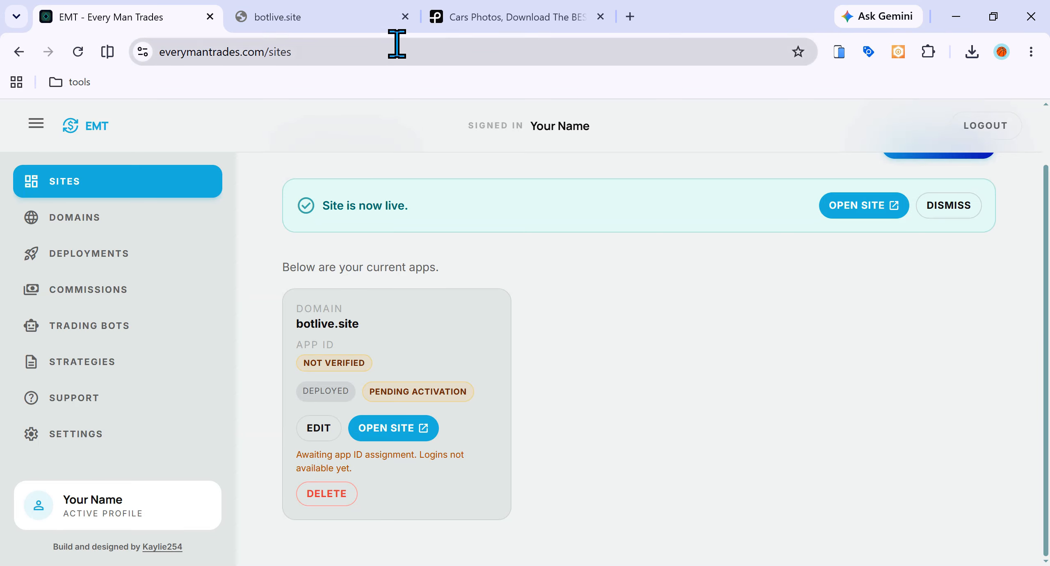
left_click(405, 16)
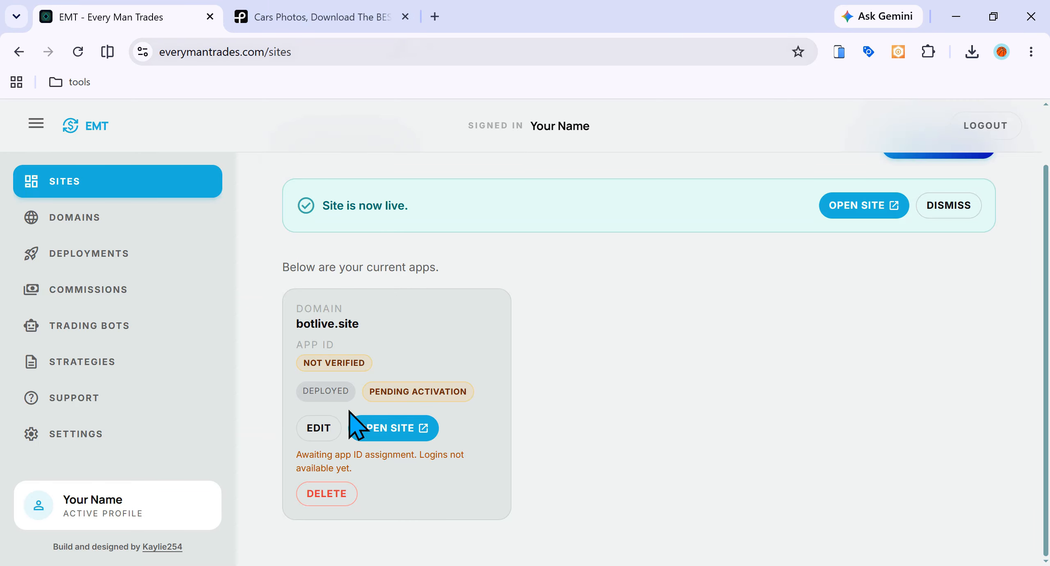
Step: Open the live botlive.site site again, close the Pexels page, accept the risk disclaimer, and skip the welcome tour
left_click(411, 443)
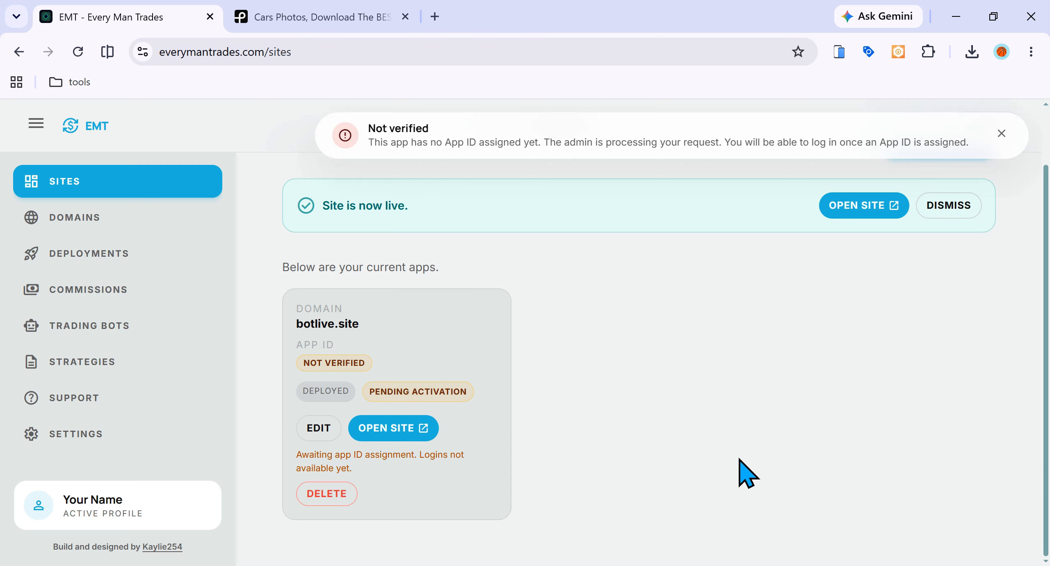
left_click(859, 205)
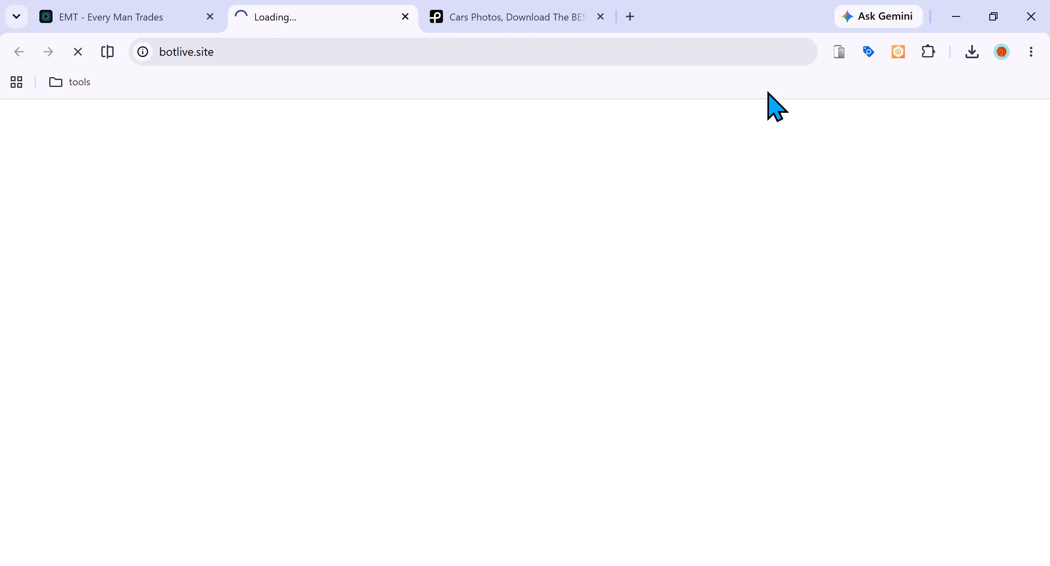
left_click(600, 16)
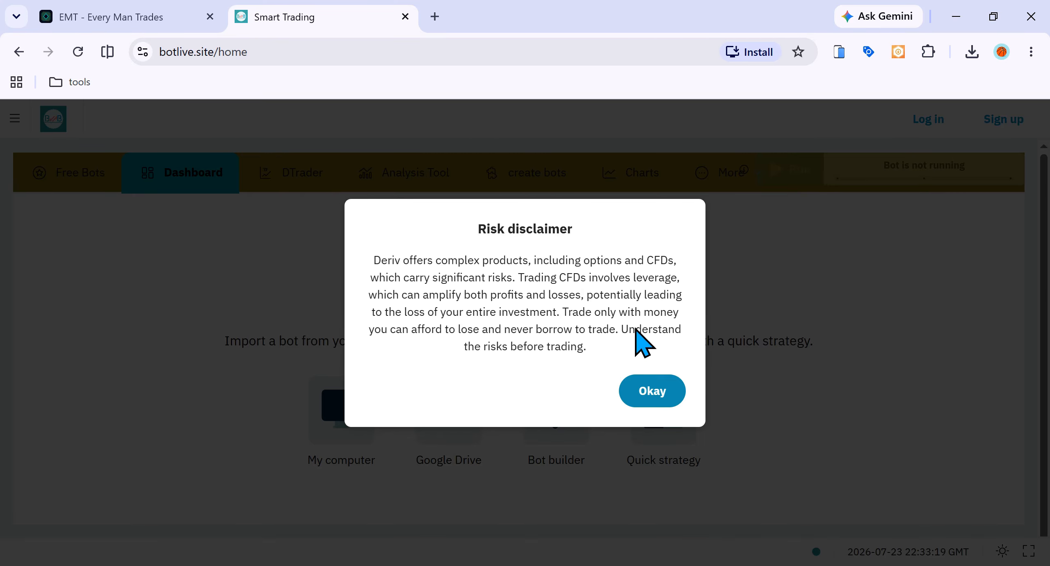
left_click(647, 397)
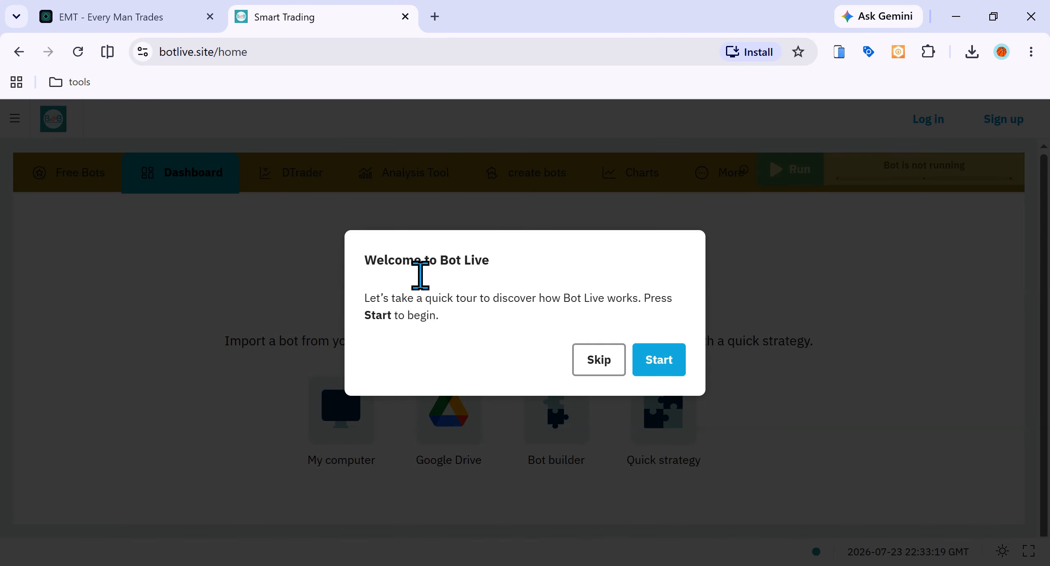
left_click(599, 360)
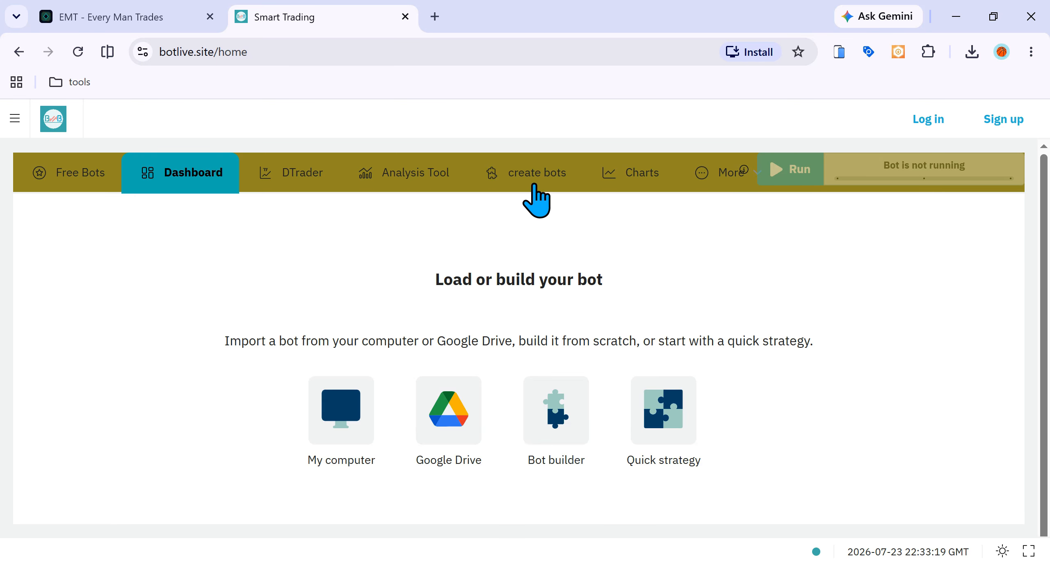
Step: Review the live site's create bots, Free Bots and Dashboard pages, skipping the bot-building tutorial
left_click(530, 178)
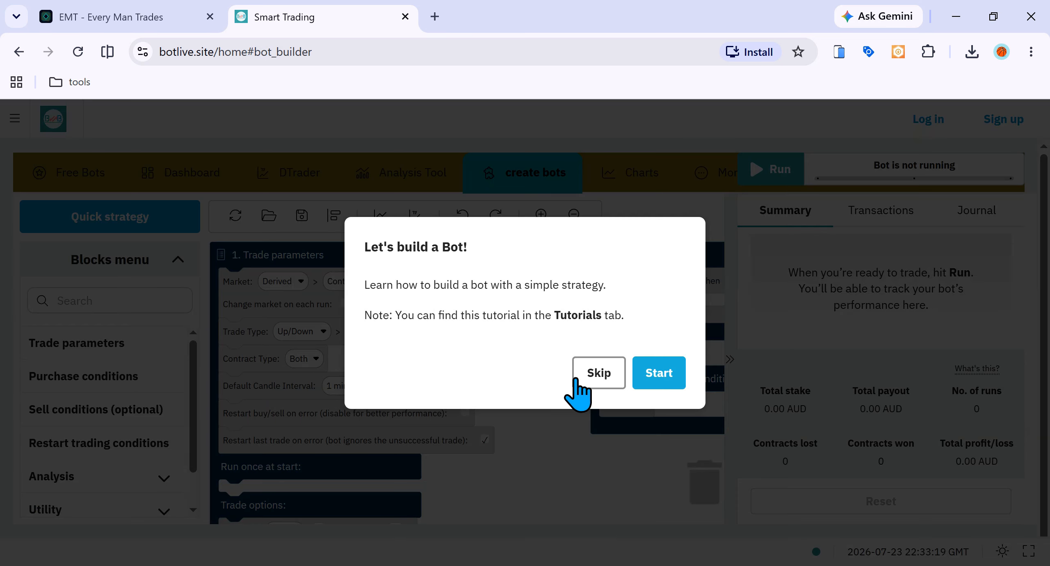
left_click(592, 374)
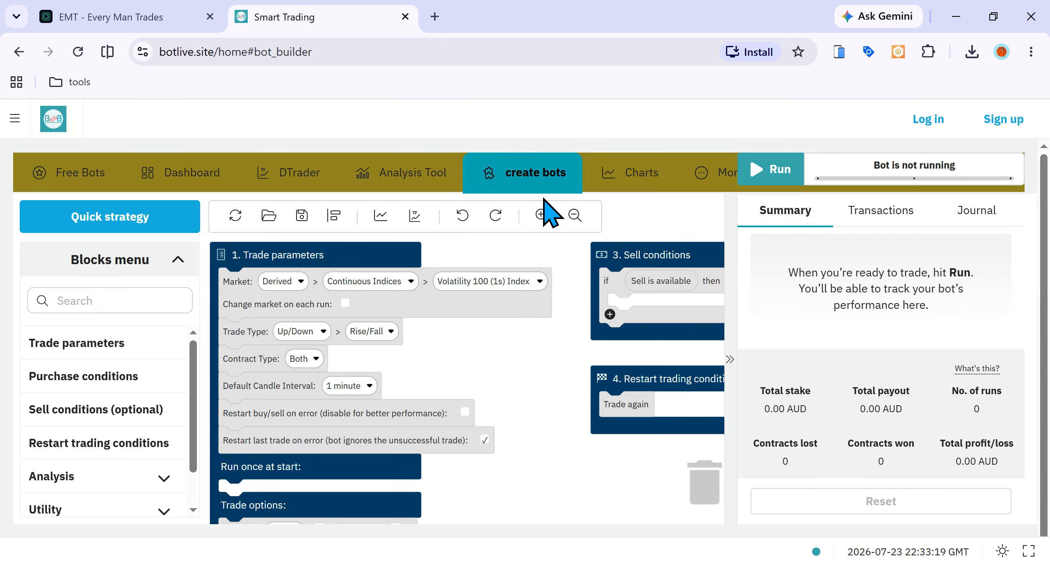
left_click(78, 174)
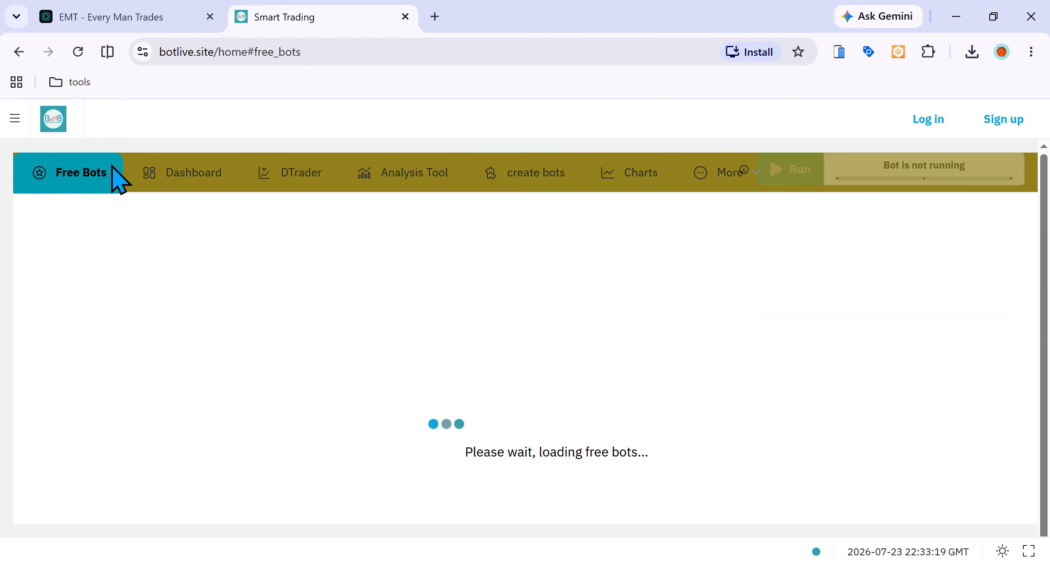
left_click(195, 171)
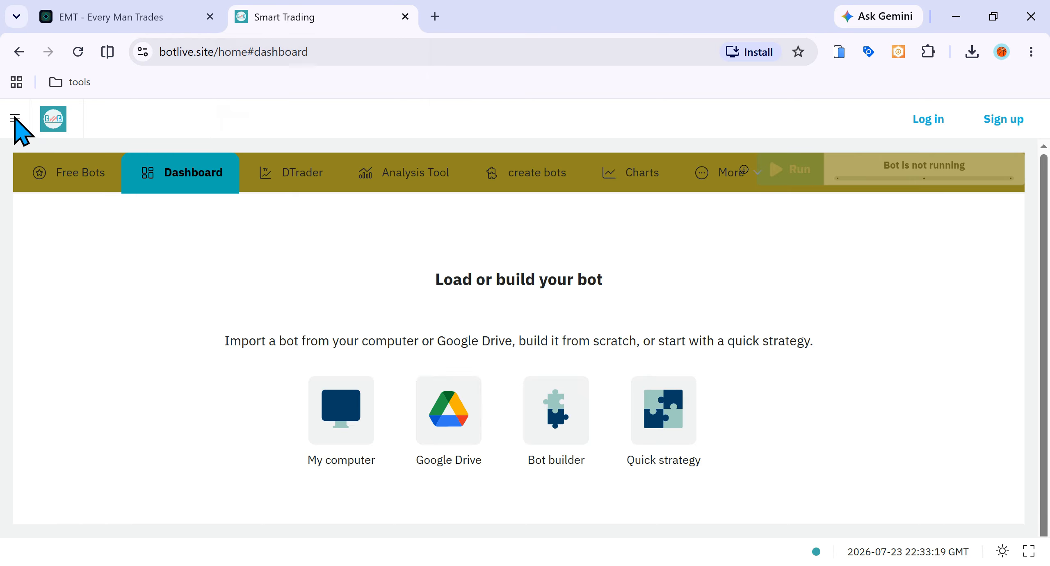
Step: Check the live site's menu and app install prompt without installing, and revisit the Free Bots and create bots pages
left_click(15, 119)
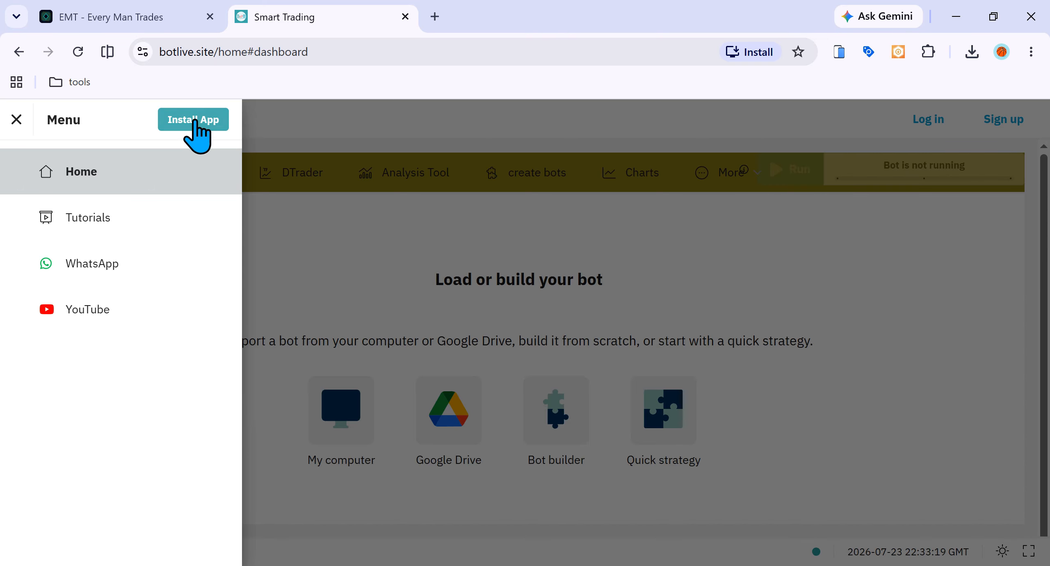
left_click(194, 131)
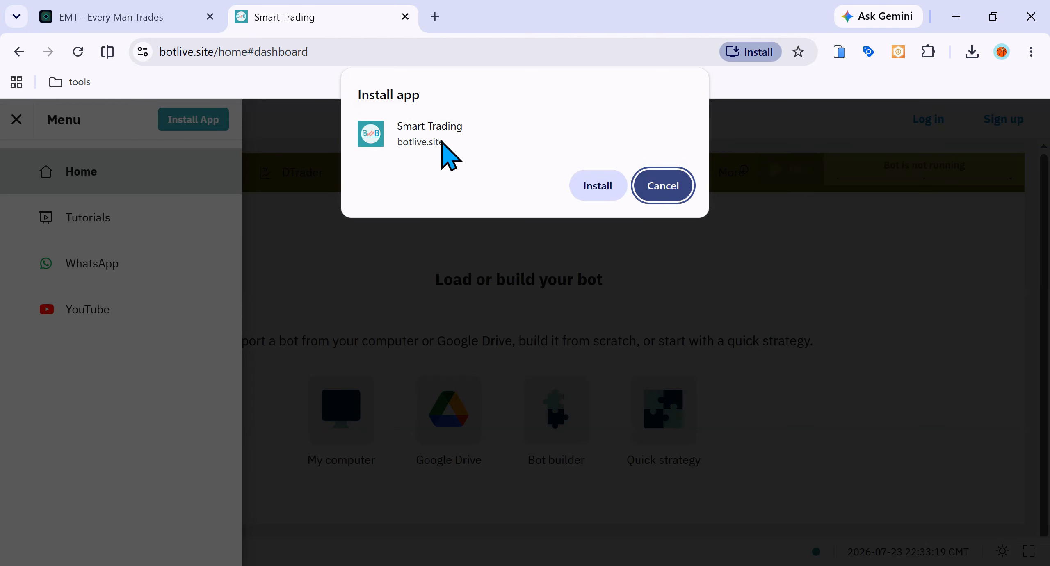
left_click(664, 192)
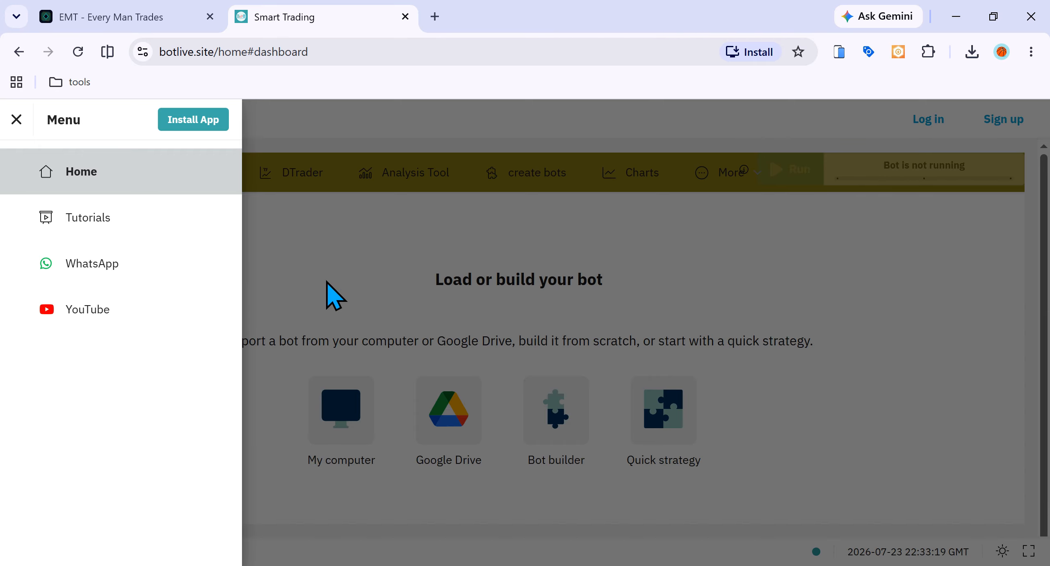
left_click(405, 279)
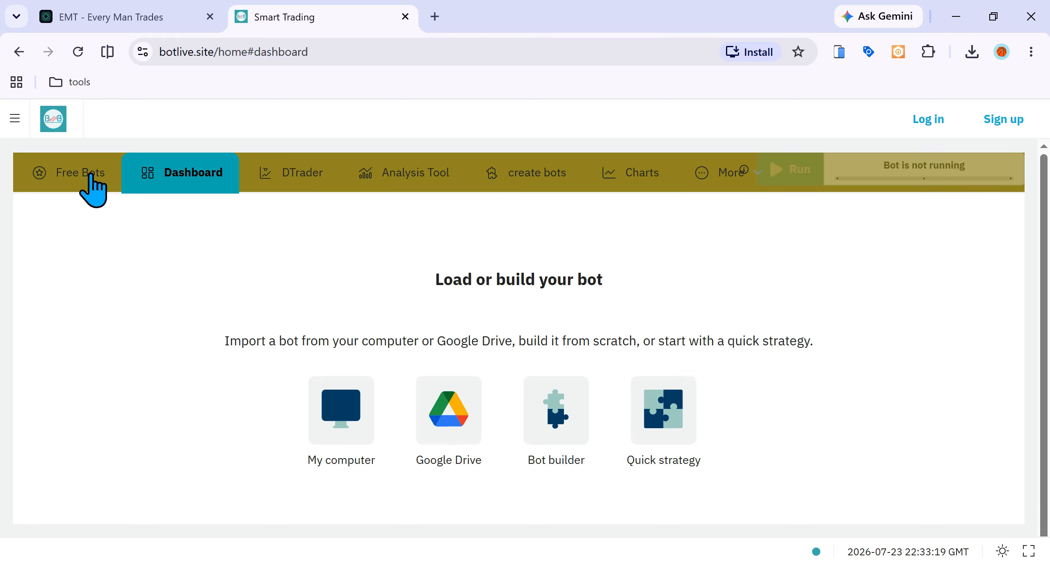
left_click(93, 172)
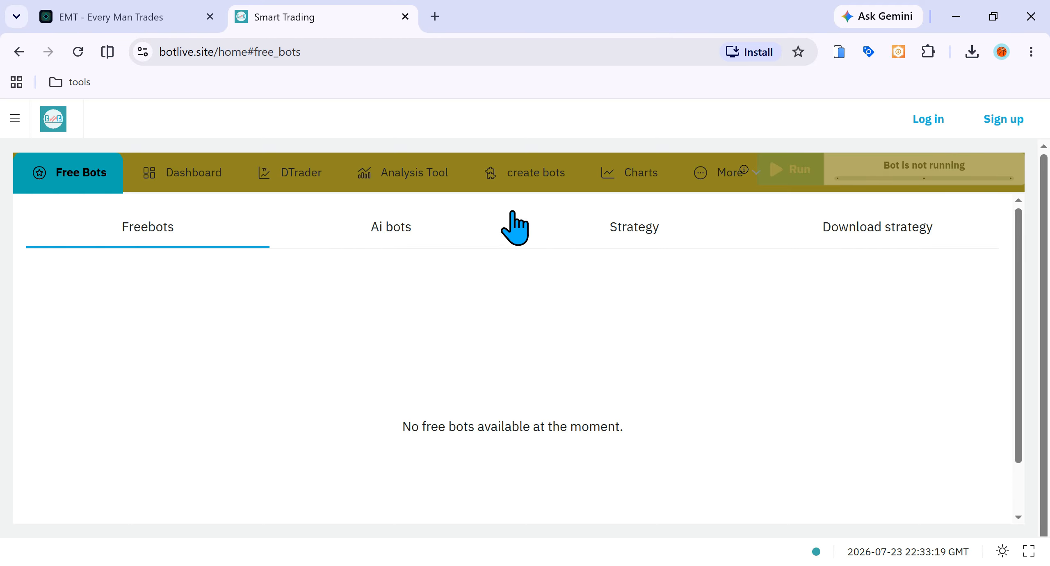
left_click(532, 176)
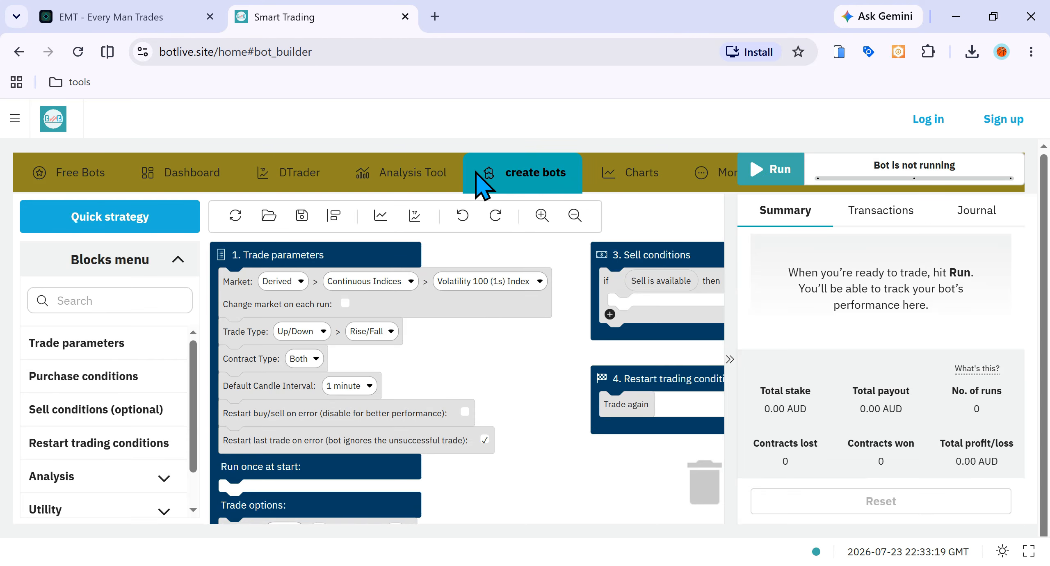
Step: Switch back to the EMT sites list and open the botlive.site site for editing
left_click(105, 13)
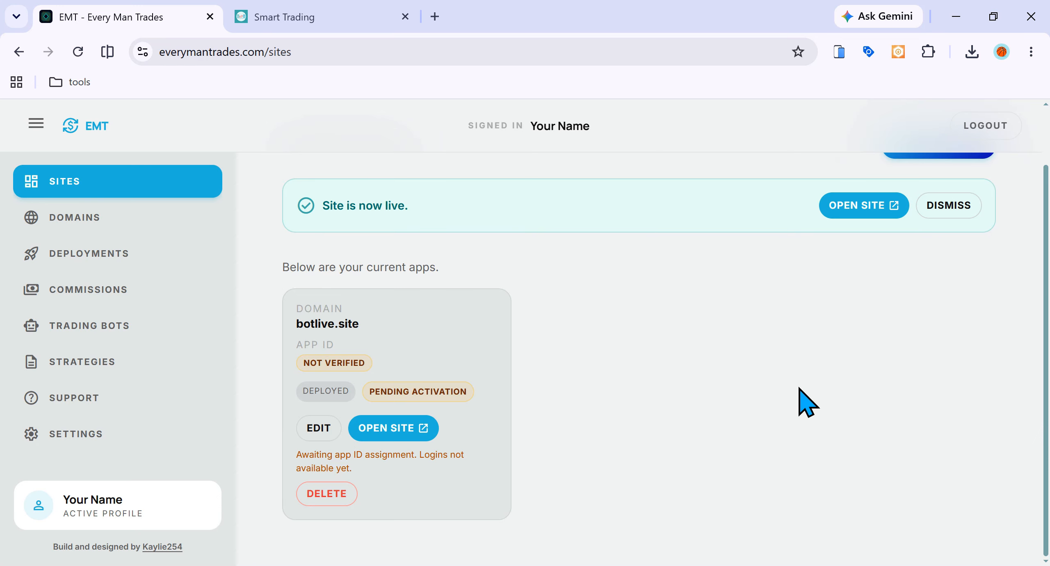
scroll(803, 404, "up", 2)
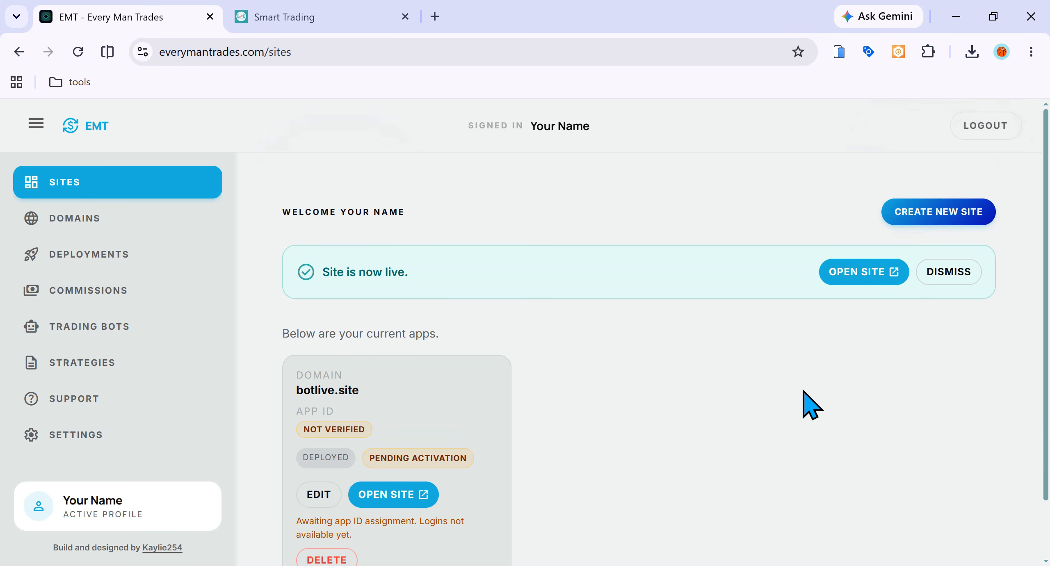
scroll(811, 404, "down", 2)
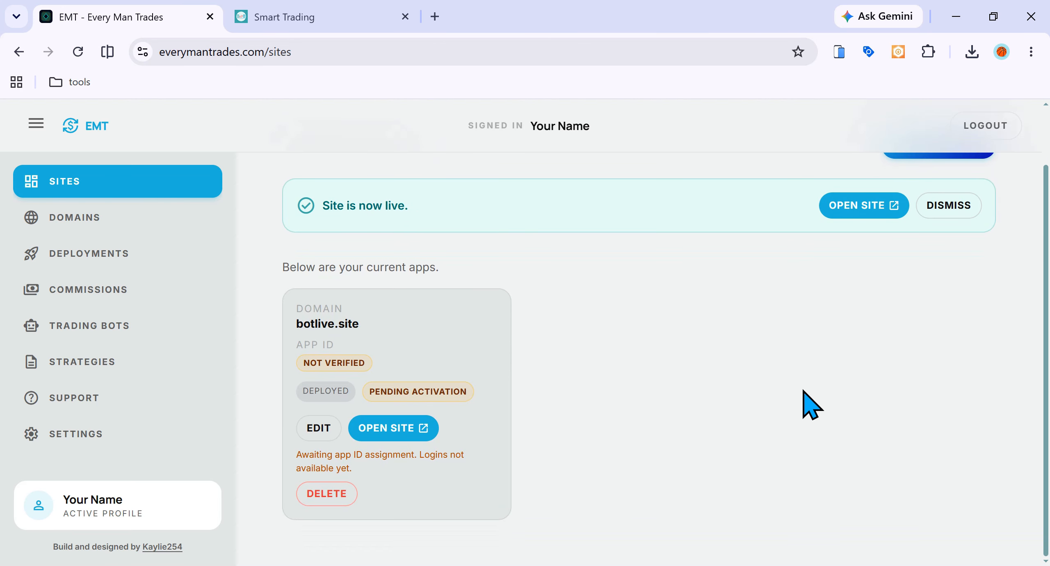
left_click(319, 429)
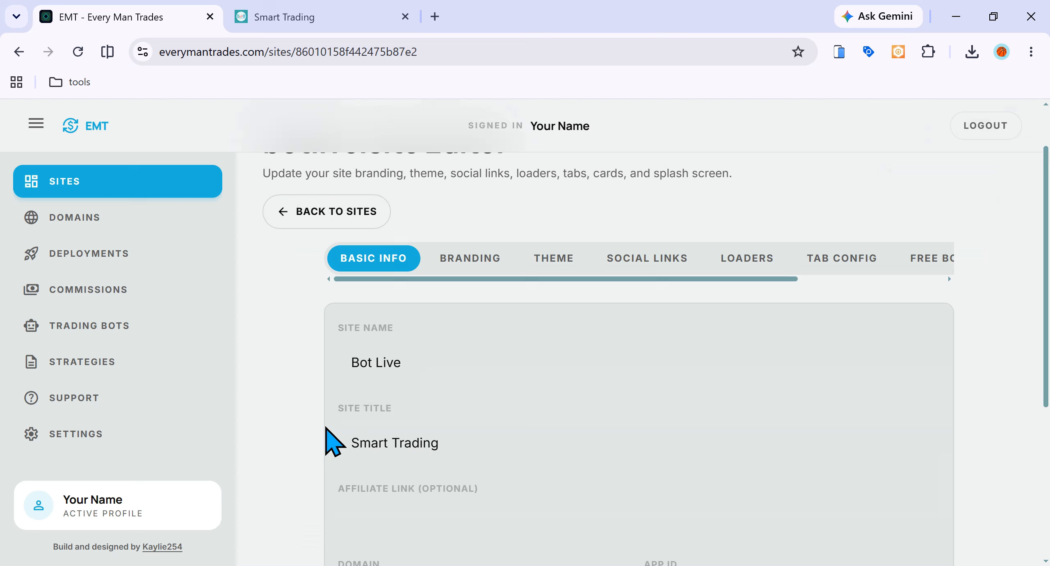
Step: Change the site name to "Bot Live new" and the site title to "Smart Trading updated" in the basic info
scroll(455, 348, "down", 1)
left_click(423, 323)
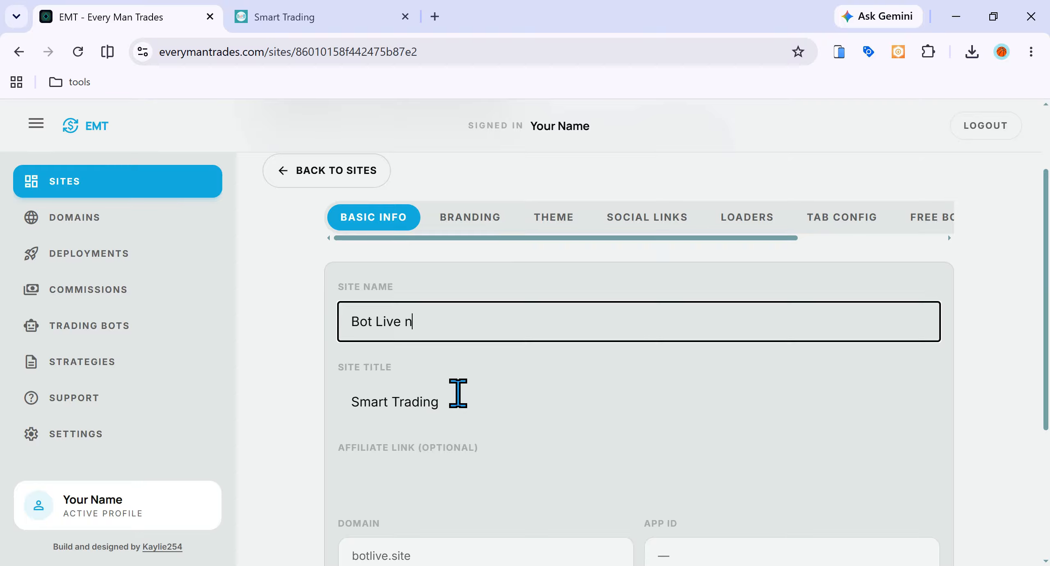
left_click(472, 411)
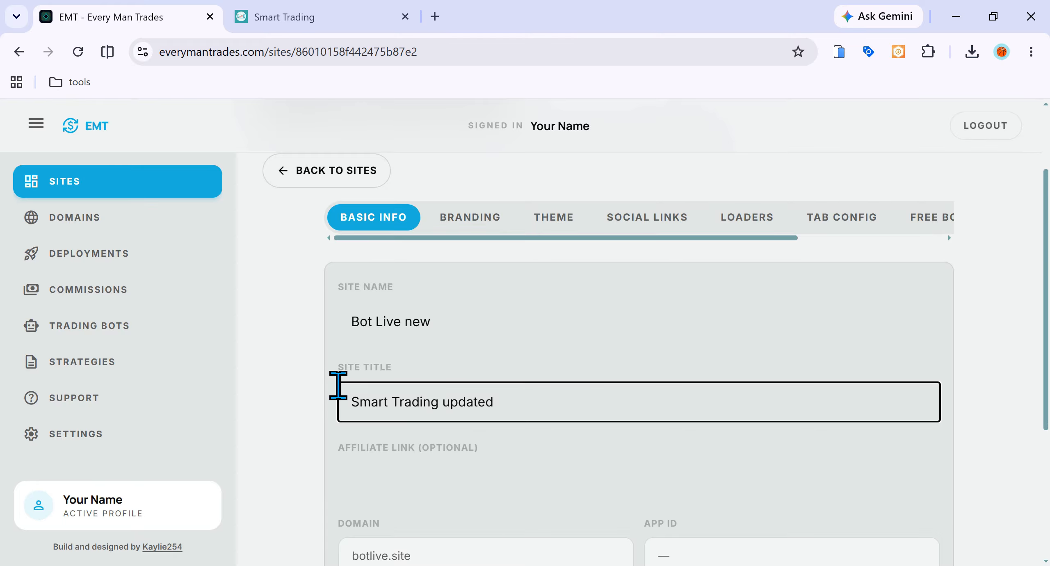
left_click(265, 393)
scroll(263, 392, "down", 5)
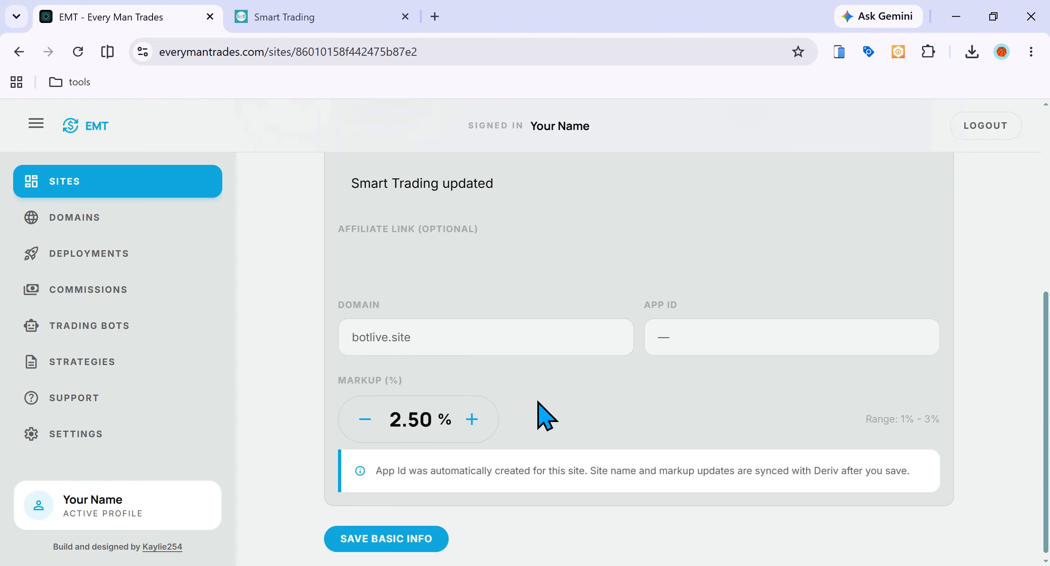
Step: Review the botlive.site editor's branding, theme and social links settings without changing them
scroll(542, 414, "up", 8)
scroll(537, 406, "down", 3)
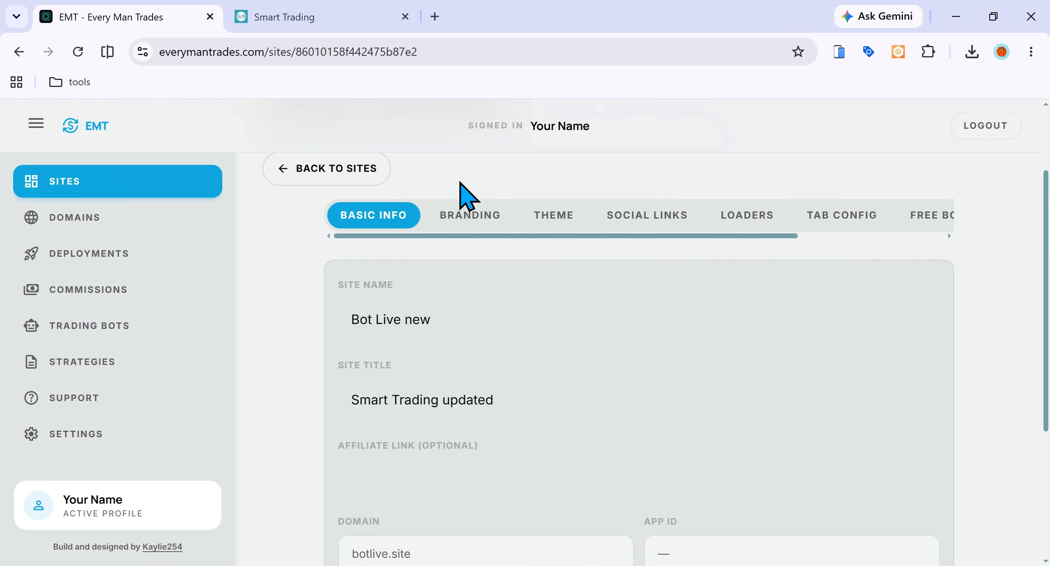
left_click(466, 214)
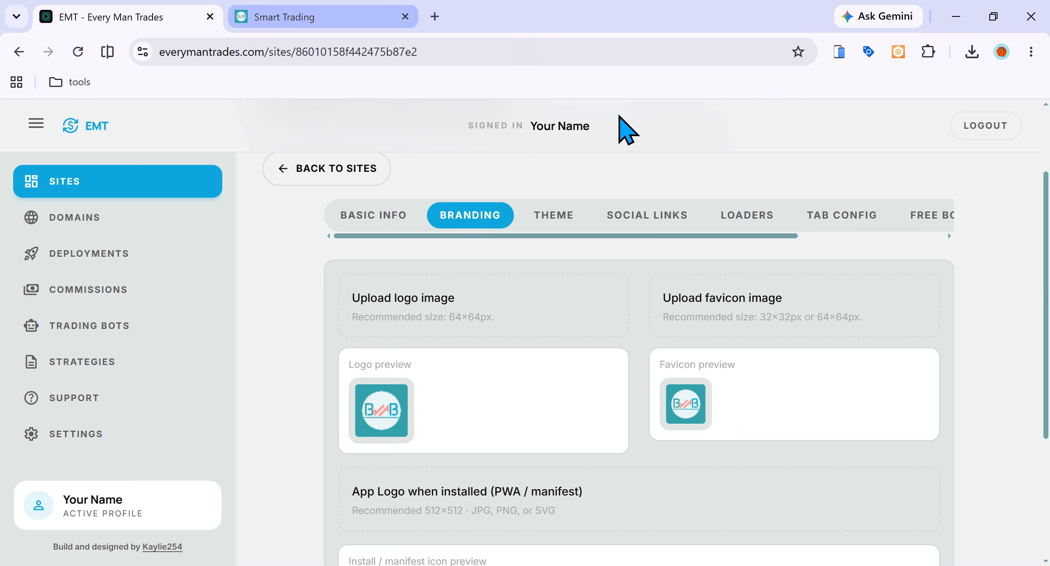
left_click(571, 218)
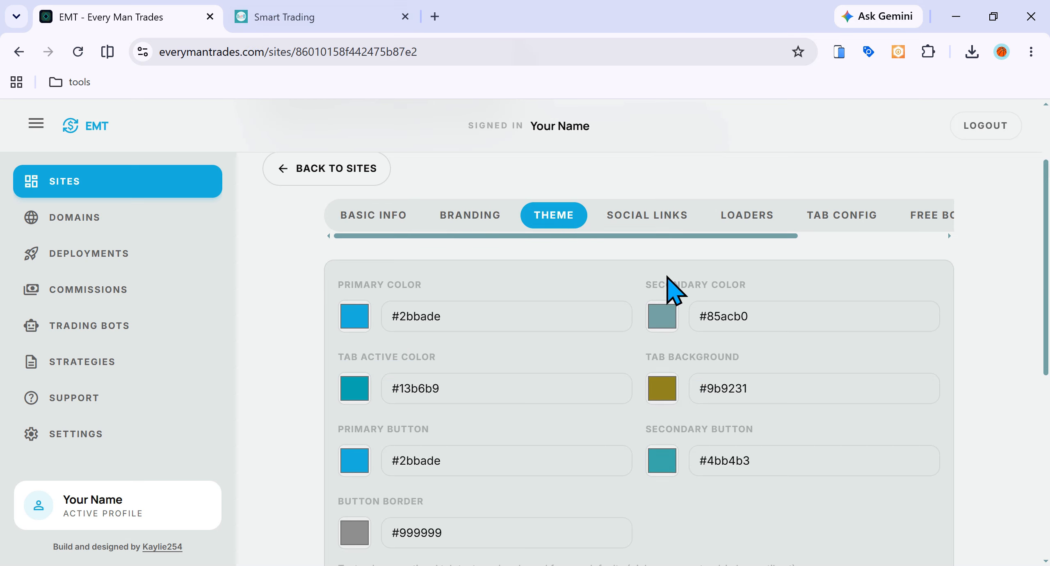
left_click(658, 217)
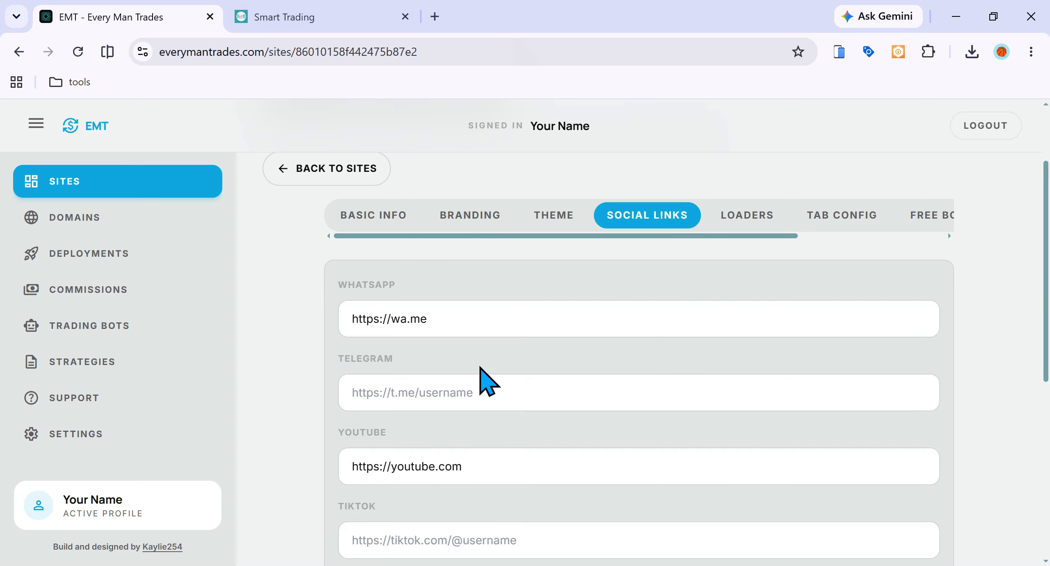
scroll(480, 367, "down", 3)
scroll(480, 367, "up", 5)
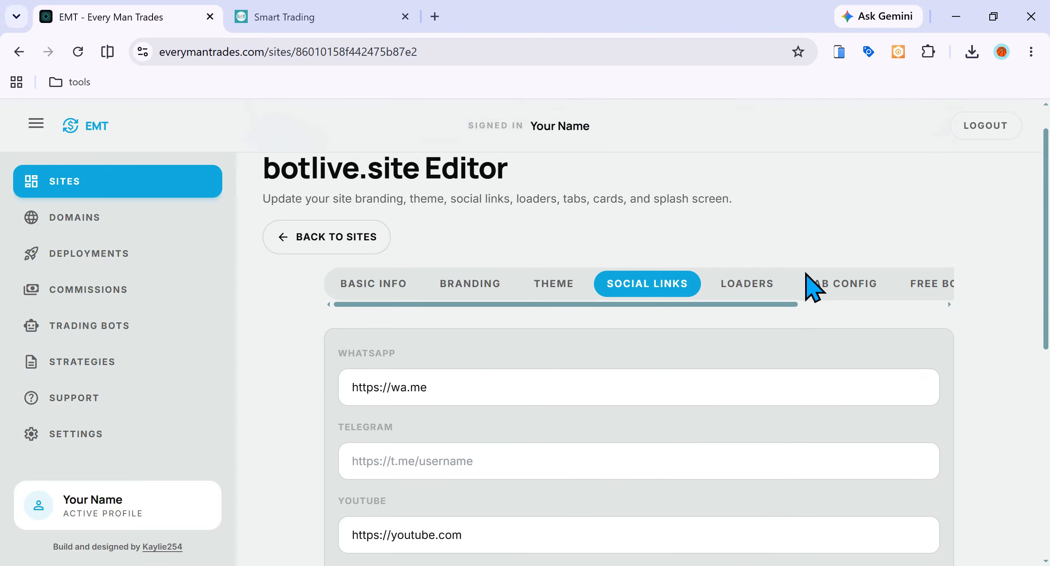
Step: Save the edited basic info of the botlive.site site and return to the sites list
left_click(380, 286)
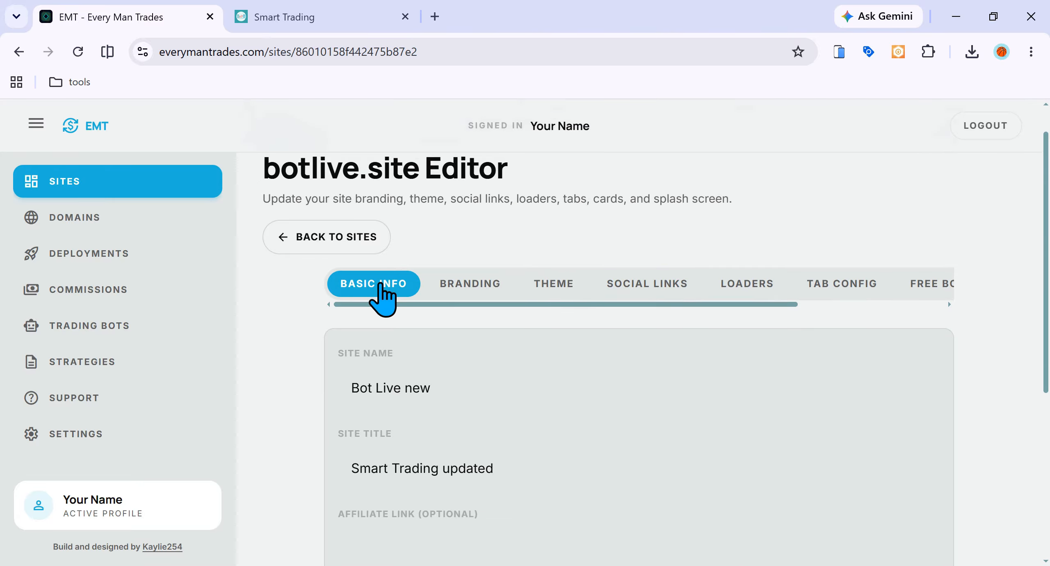
scroll(399, 308, "down", 5)
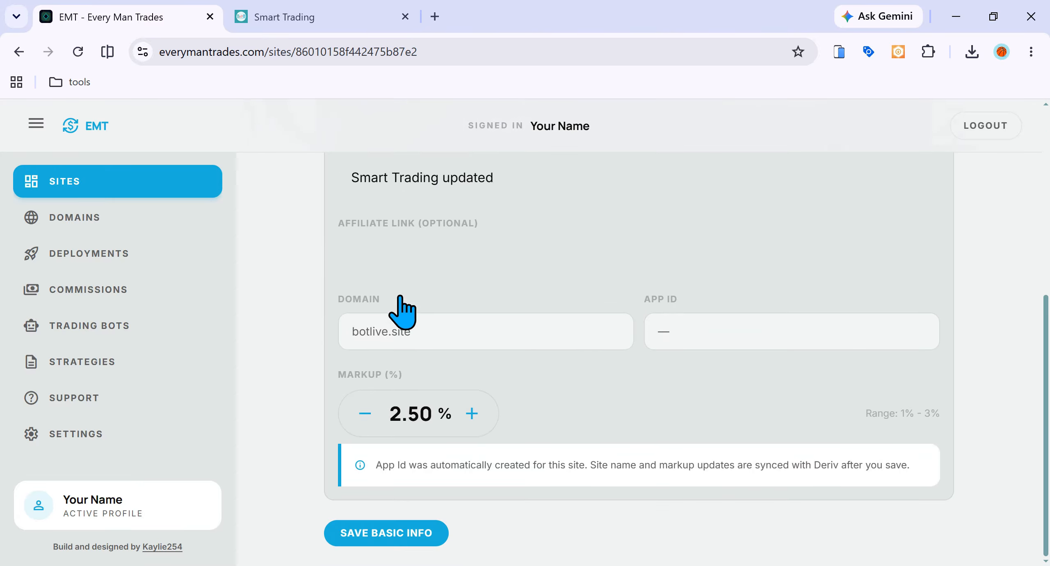
left_click(379, 536)
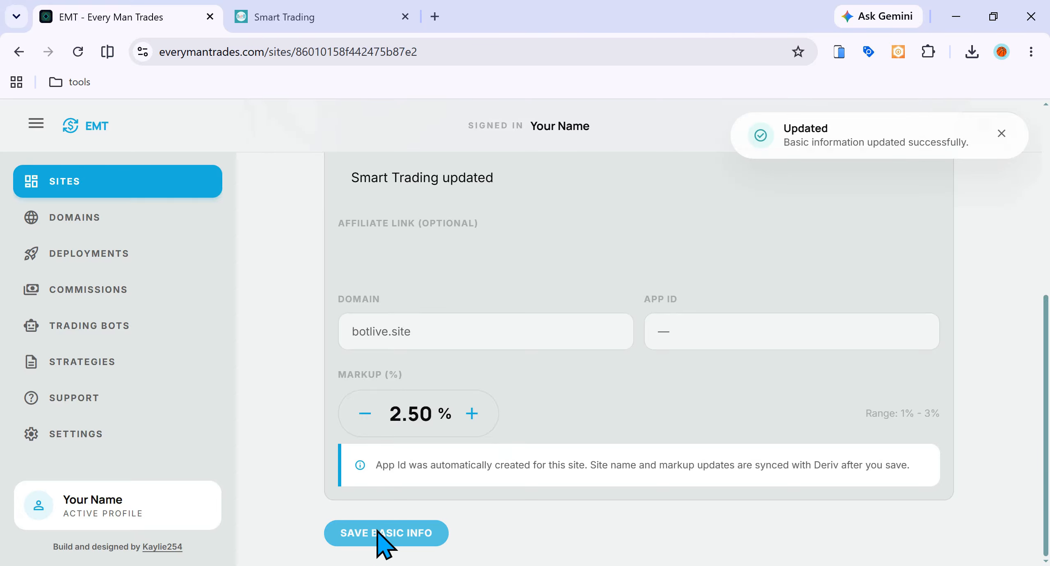
scroll(469, 410, "up", 10)
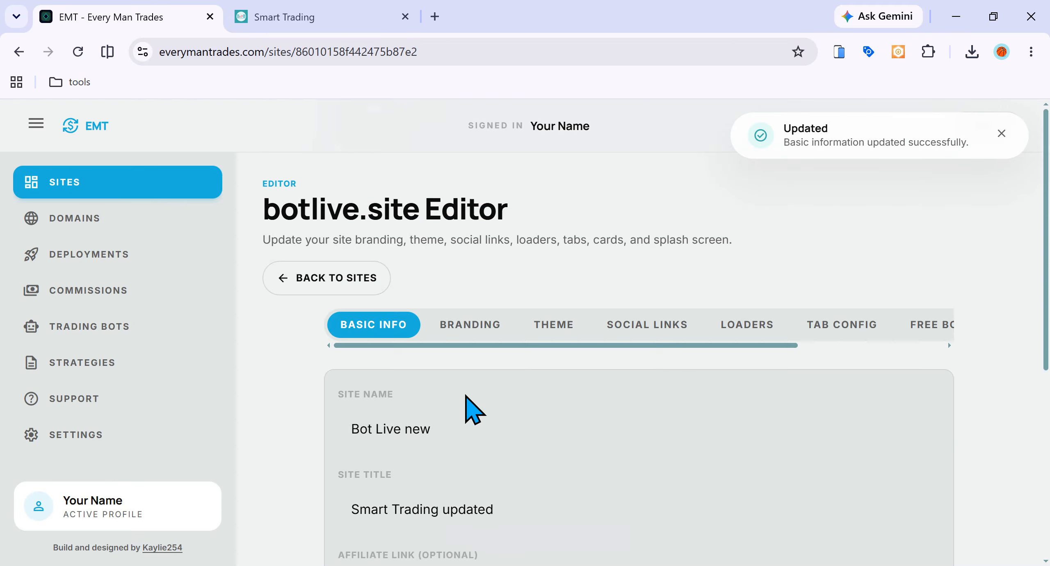
left_click(355, 276)
Step: Reload the live botlive.site page twice to check its site title, and switch back to the EMT sites list
left_click(284, 17)
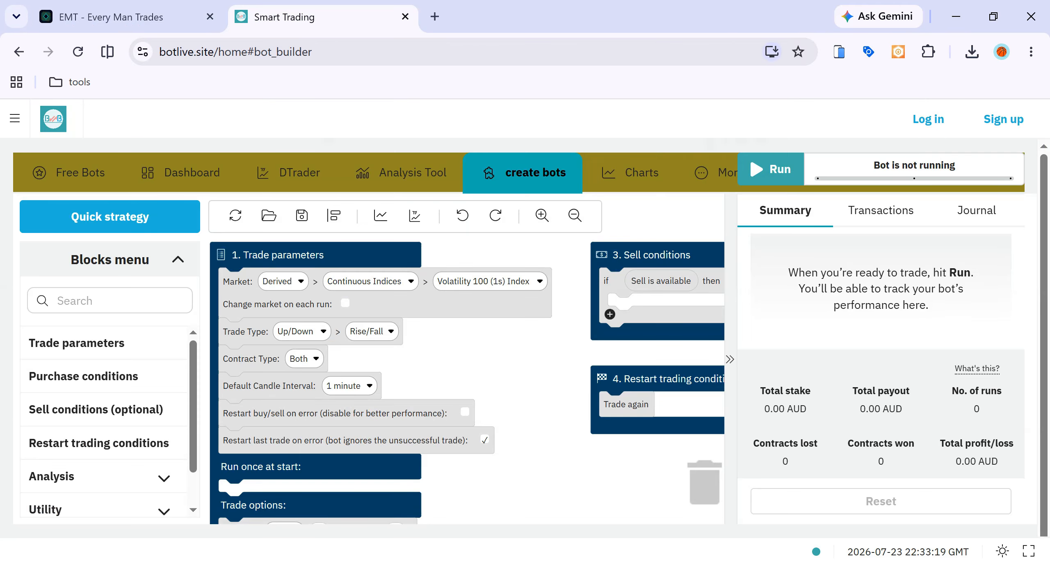
left_click(82, 55)
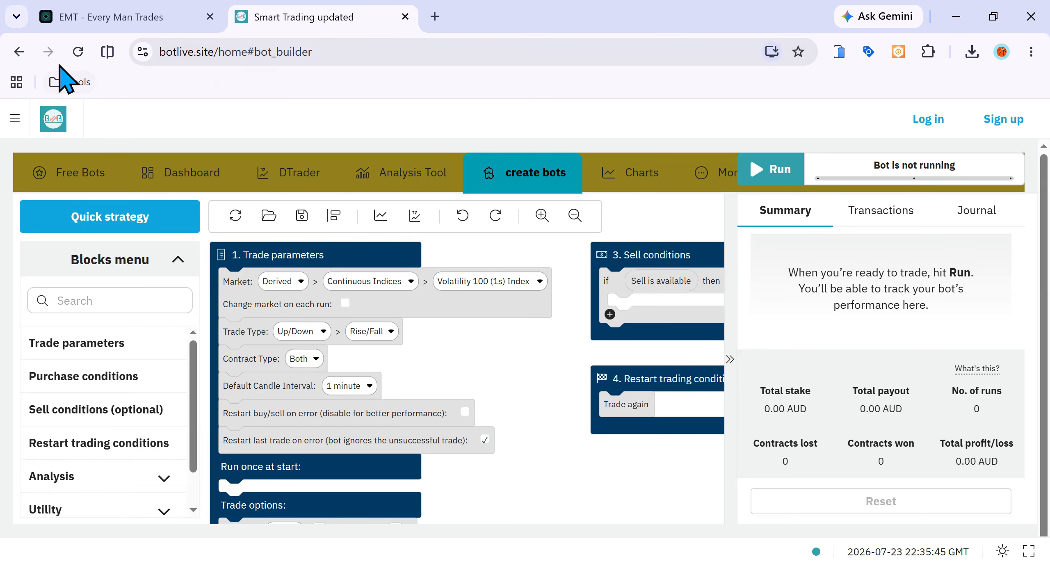
left_click(82, 52)
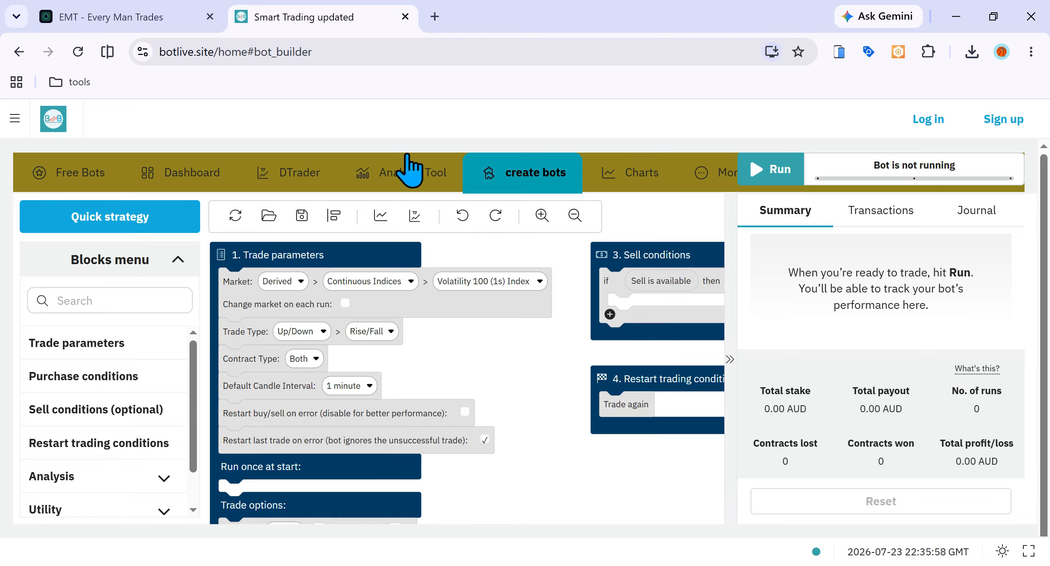
left_click(162, 18)
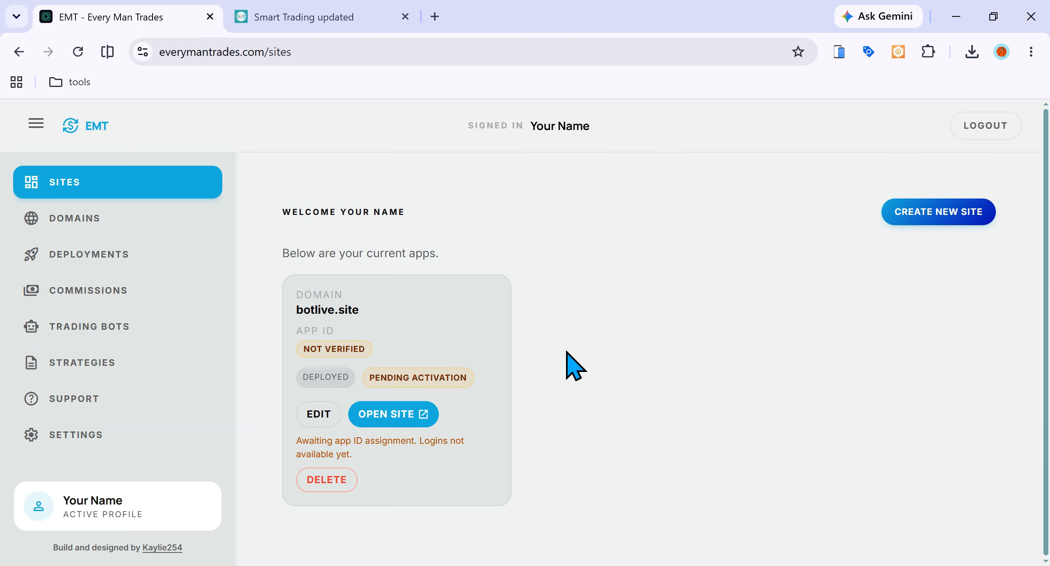